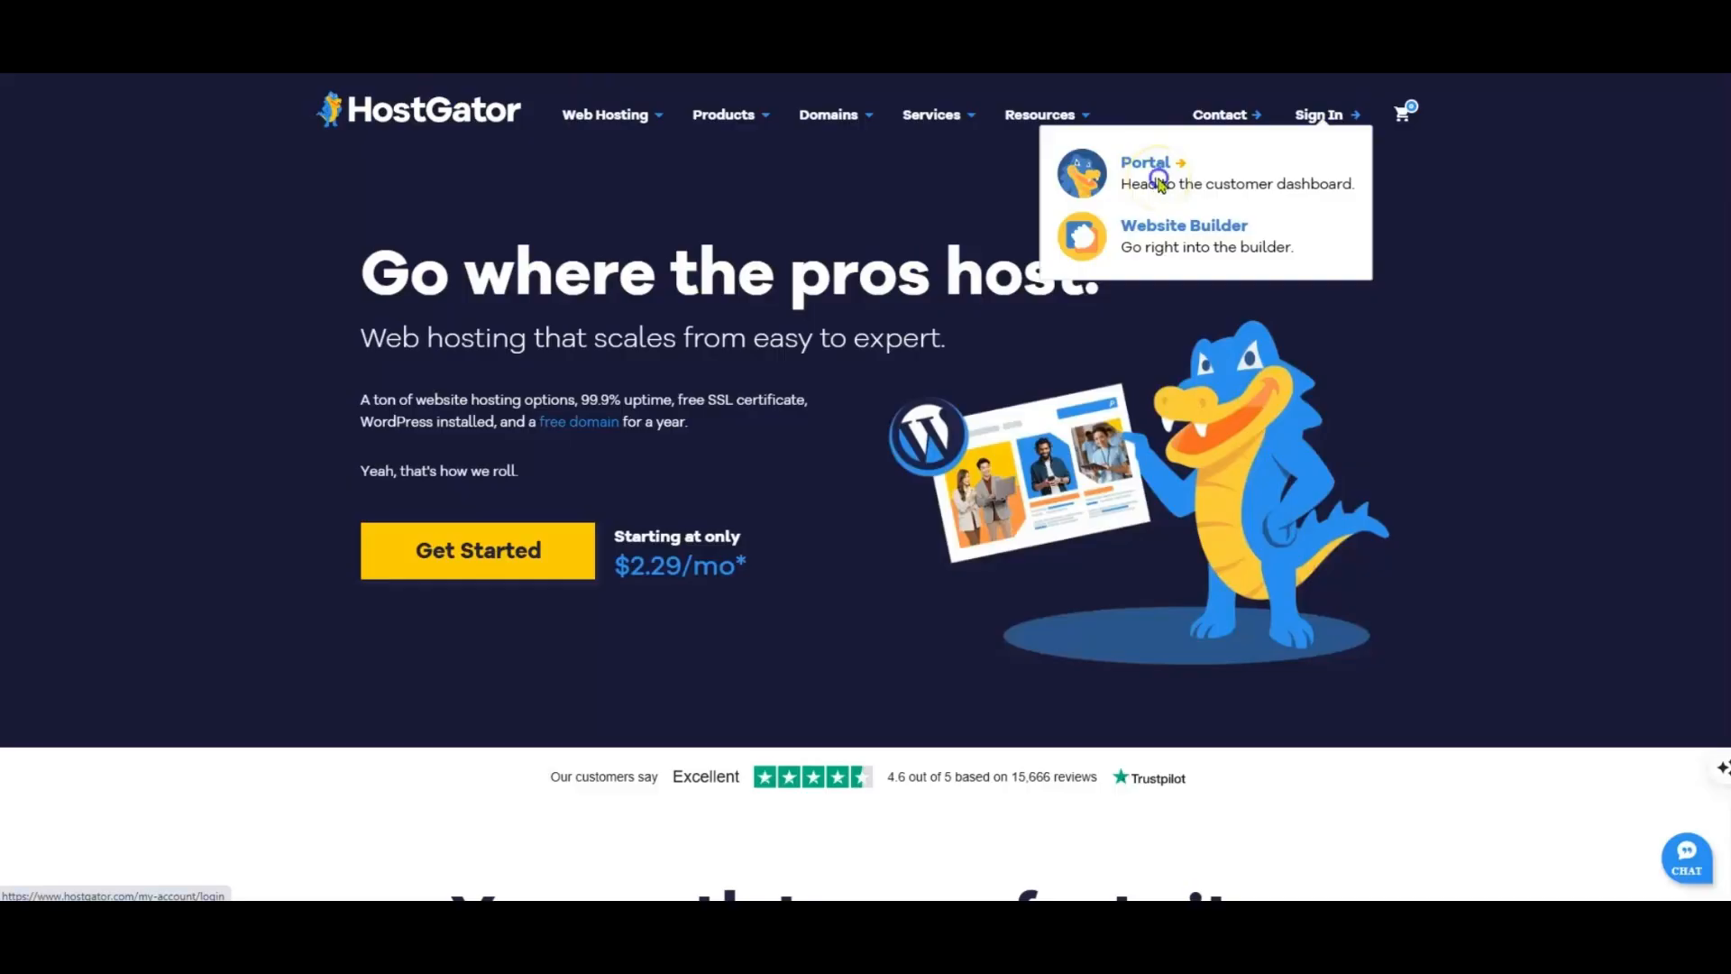
Step: Sign in to the HostGator customer portal with the account password and the emailed verification code
left_click(1160, 180)
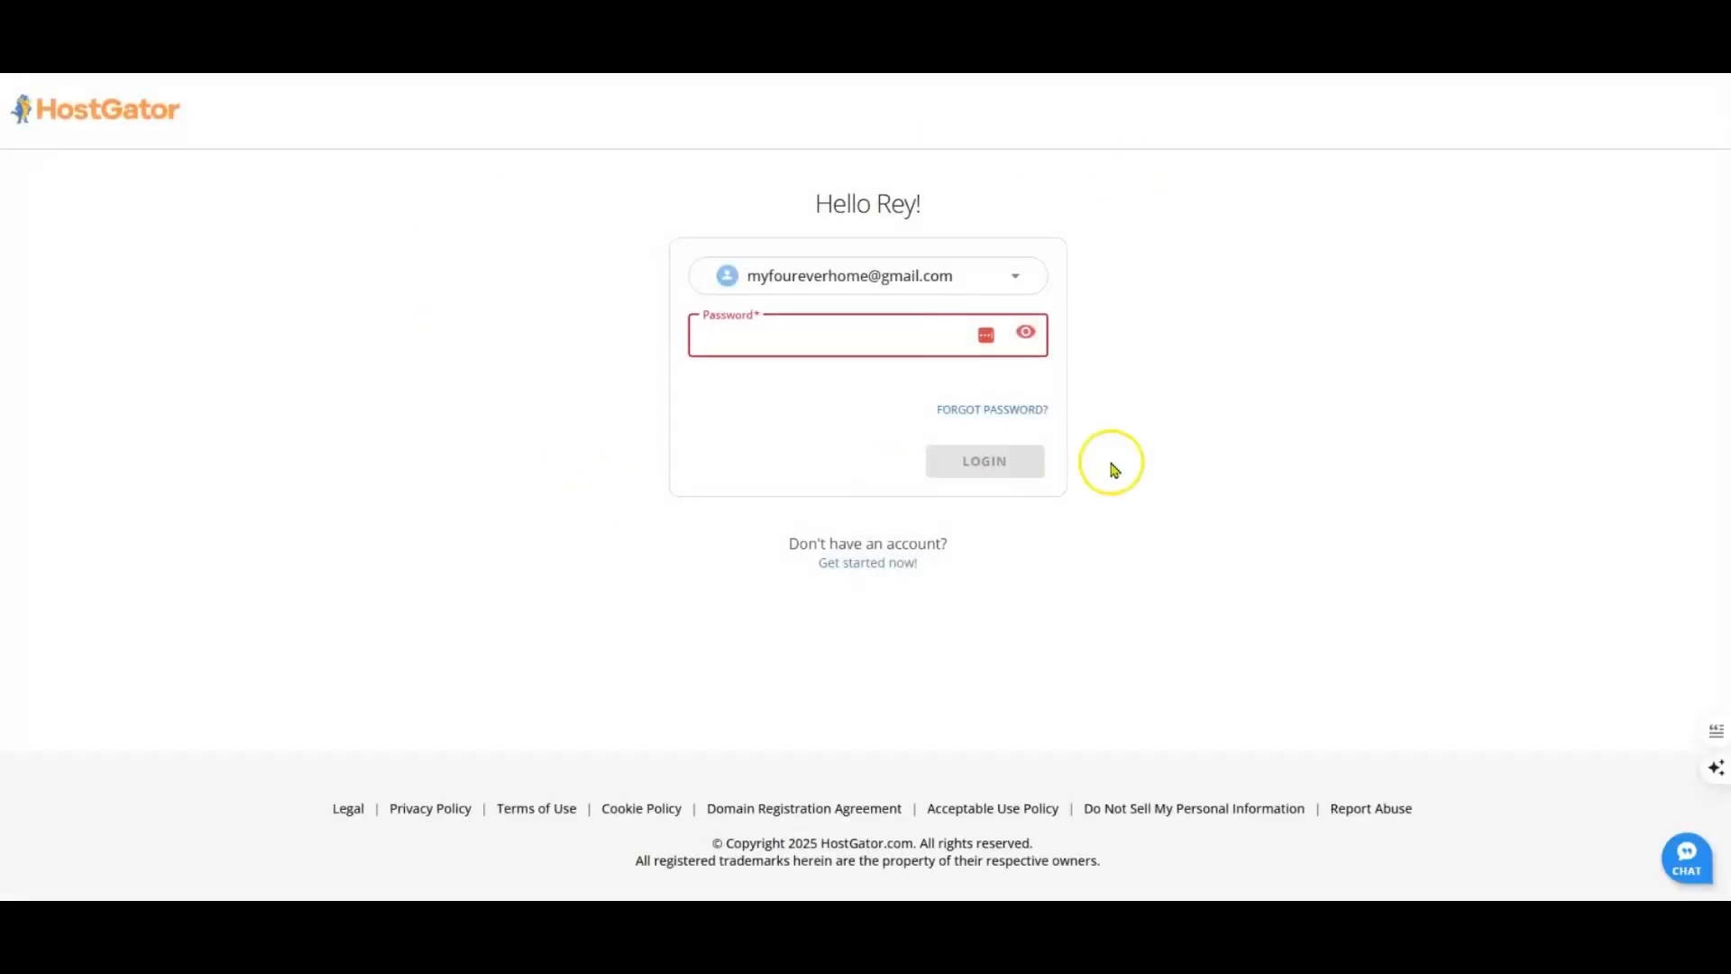
key("ctrl+v")
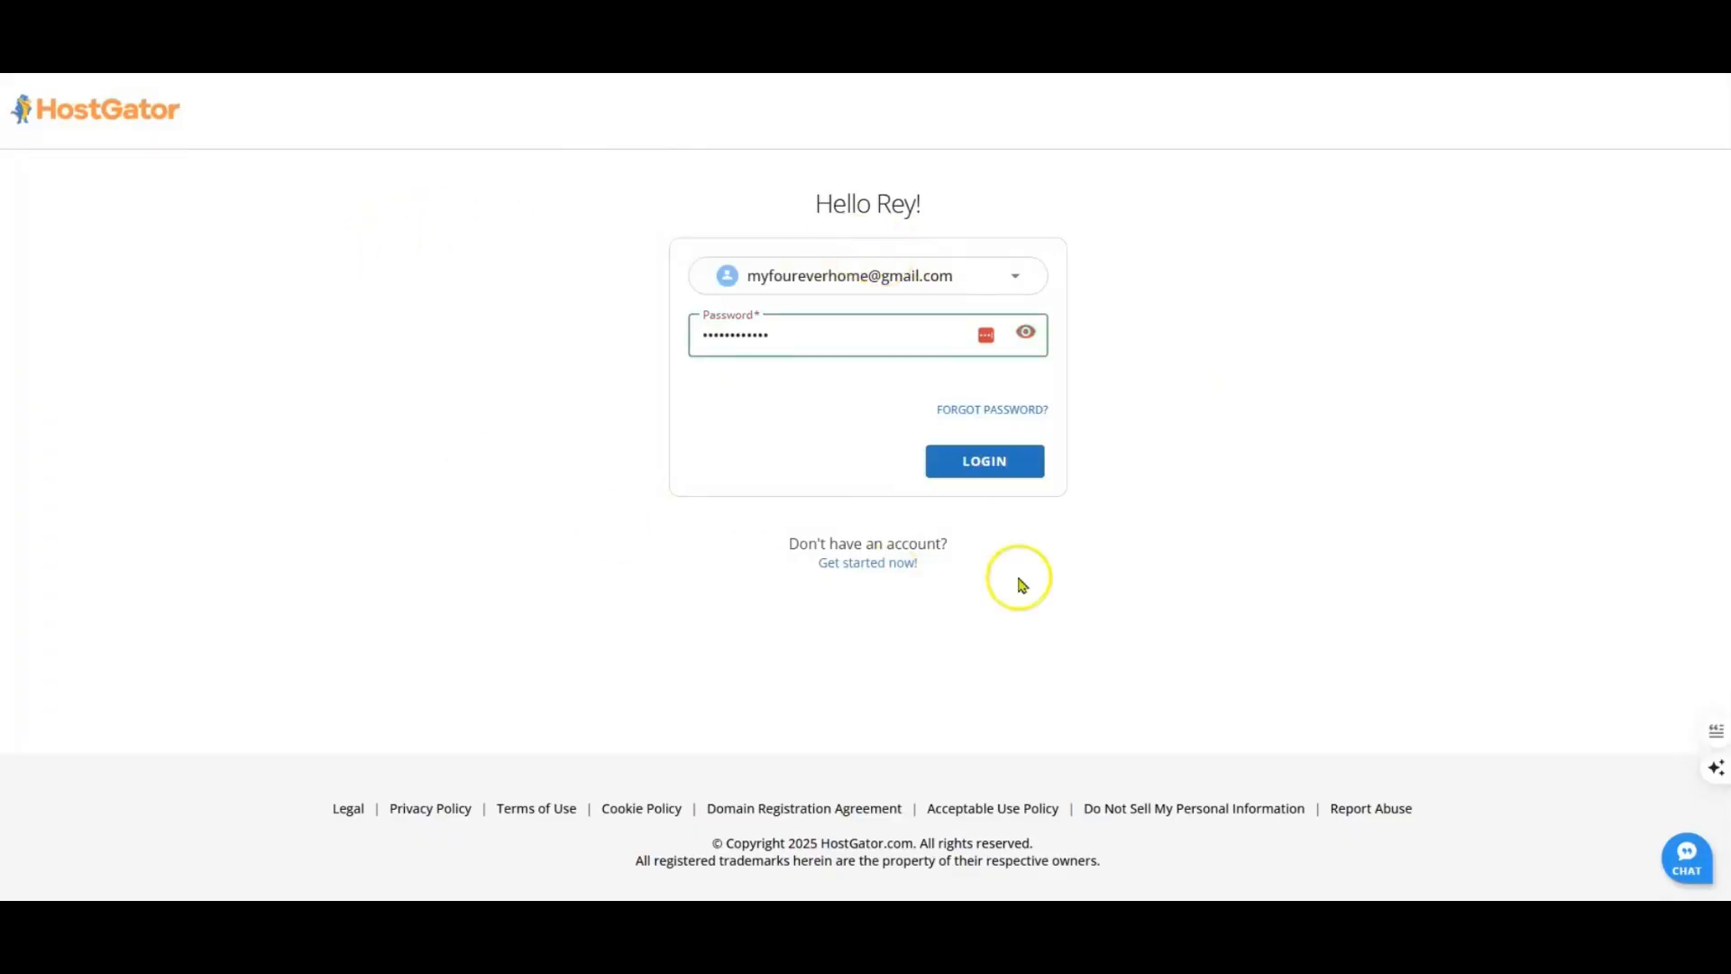
left_click(992, 463)
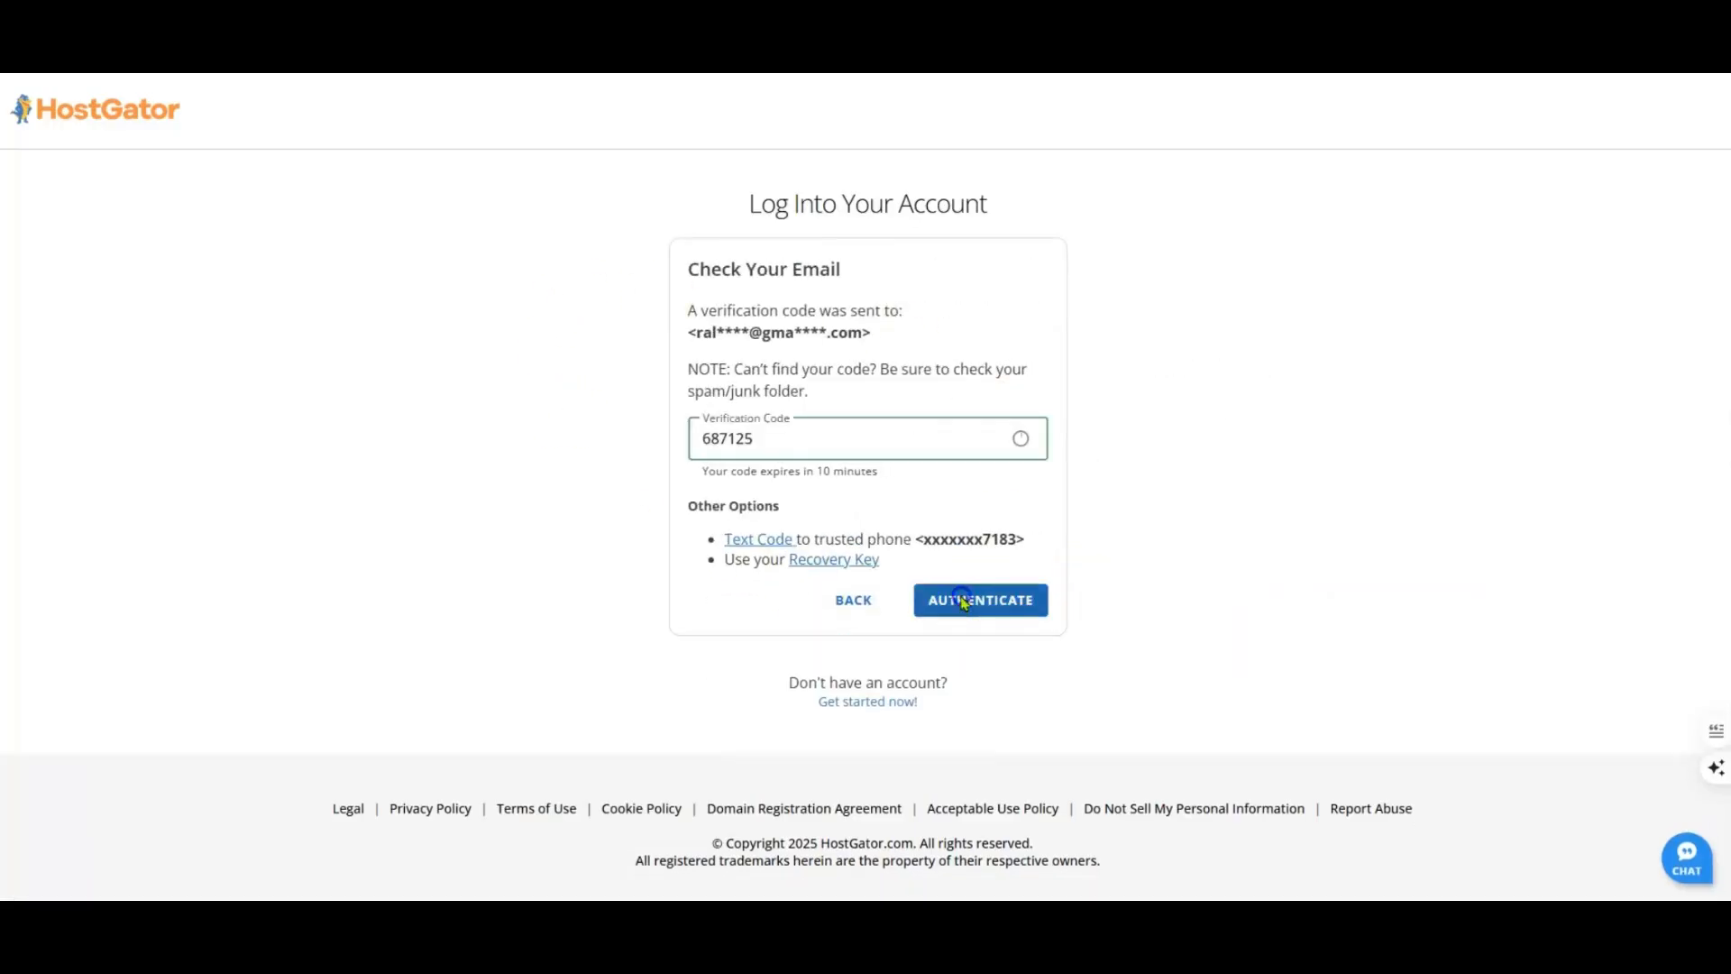
left_click(963, 597)
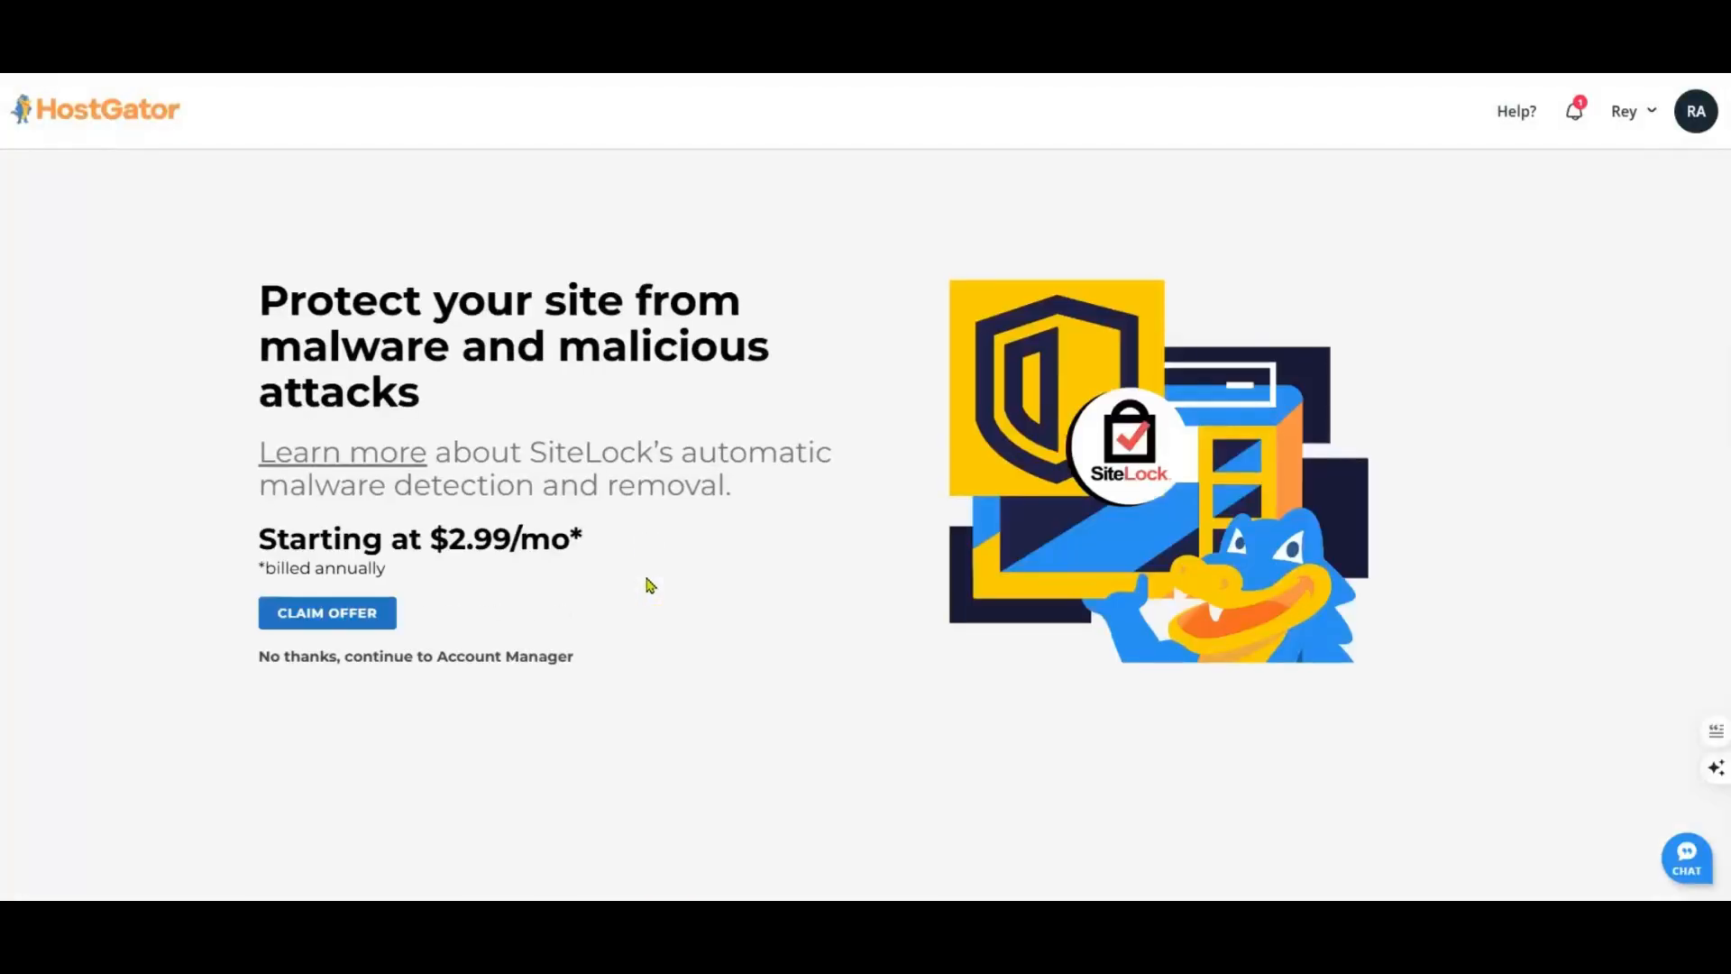
Step: Decline the SiteLock offer, continue to the account manager and open cPanel for the Baby Plan hosting
left_click(420, 662)
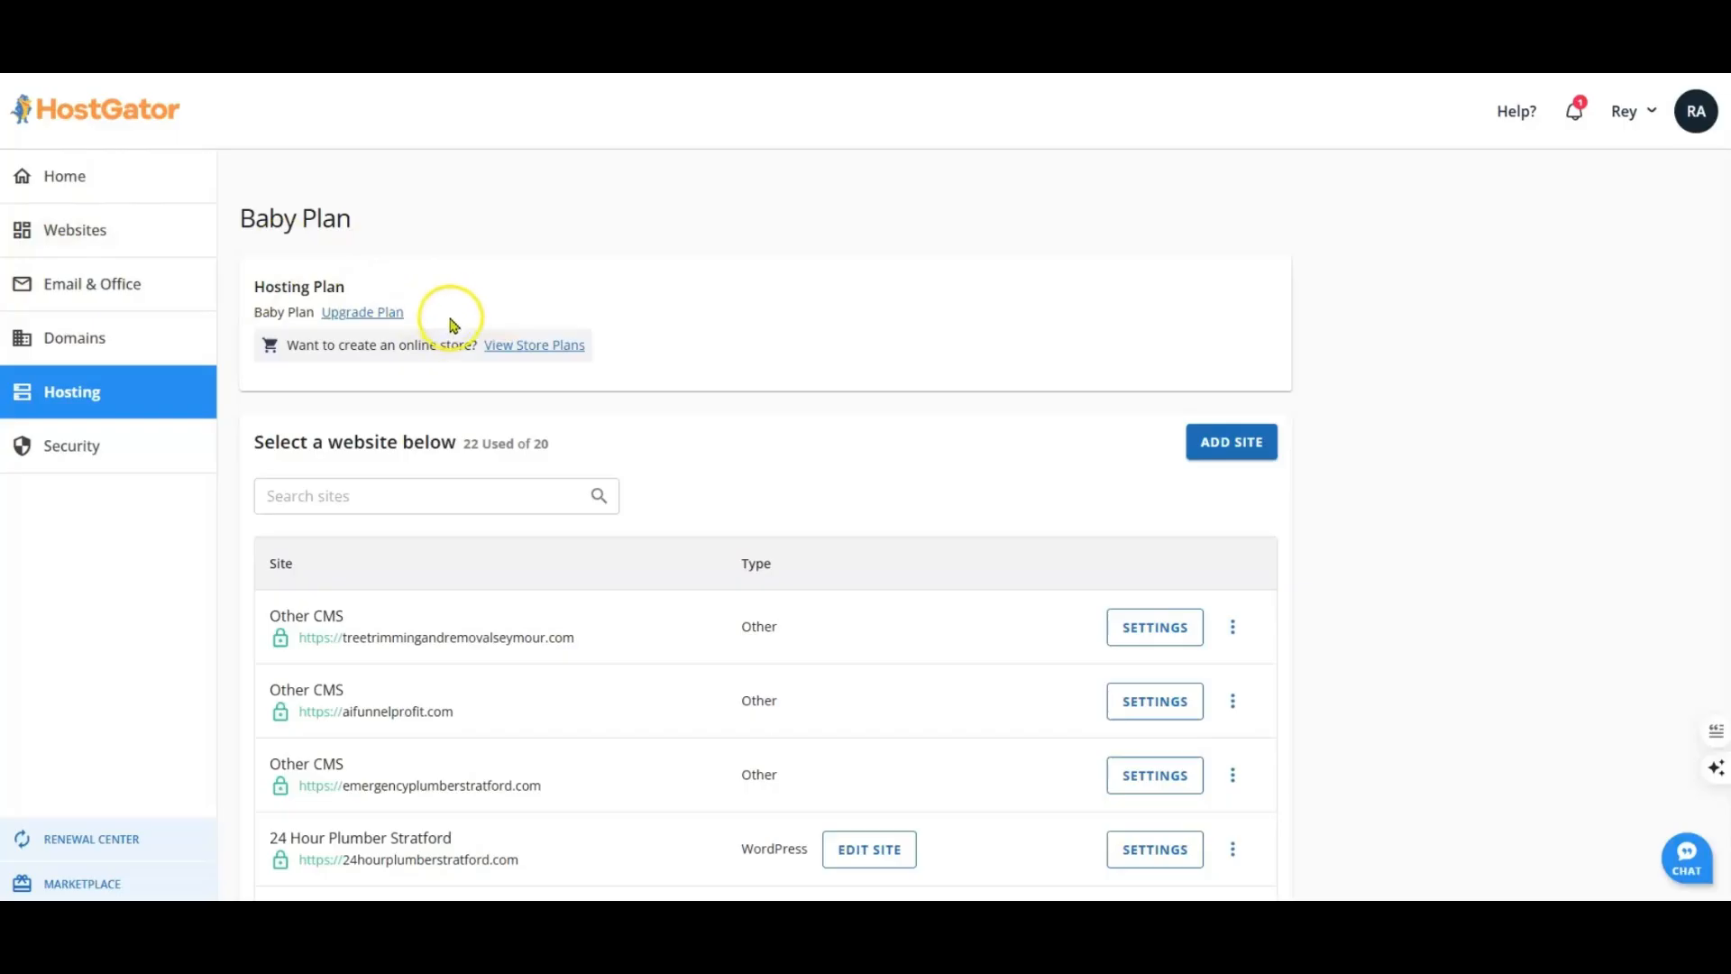
scroll(672, 353, "down", 4)
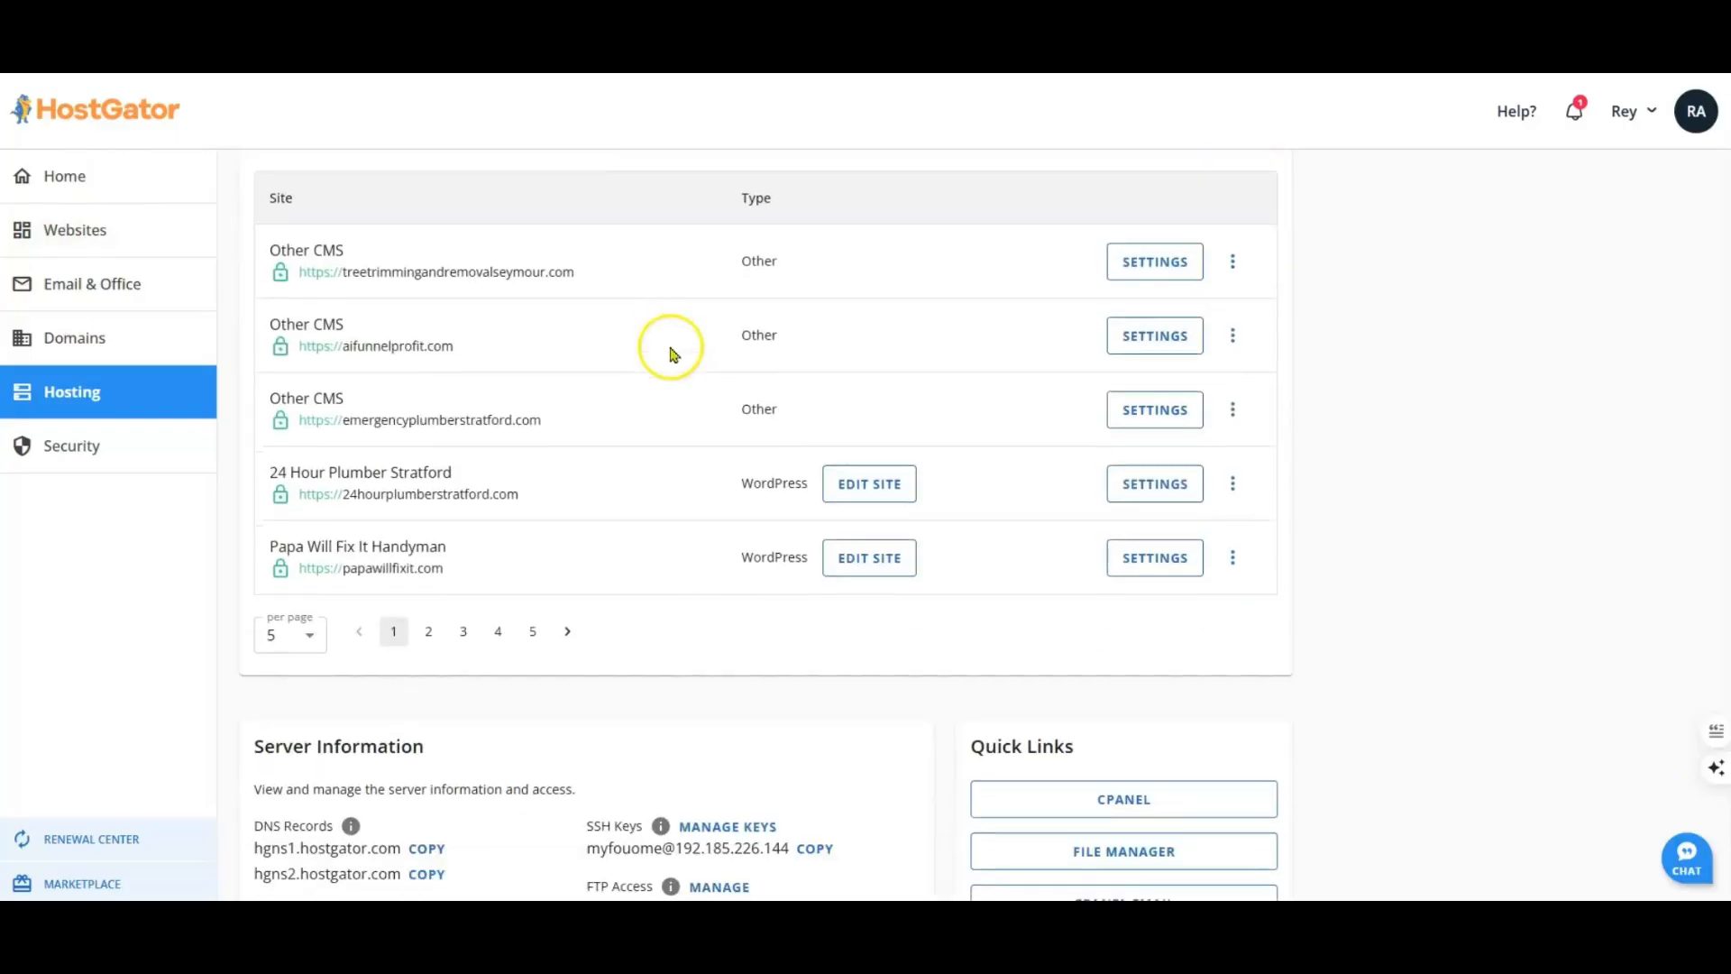
scroll(671, 353, "down", 3)
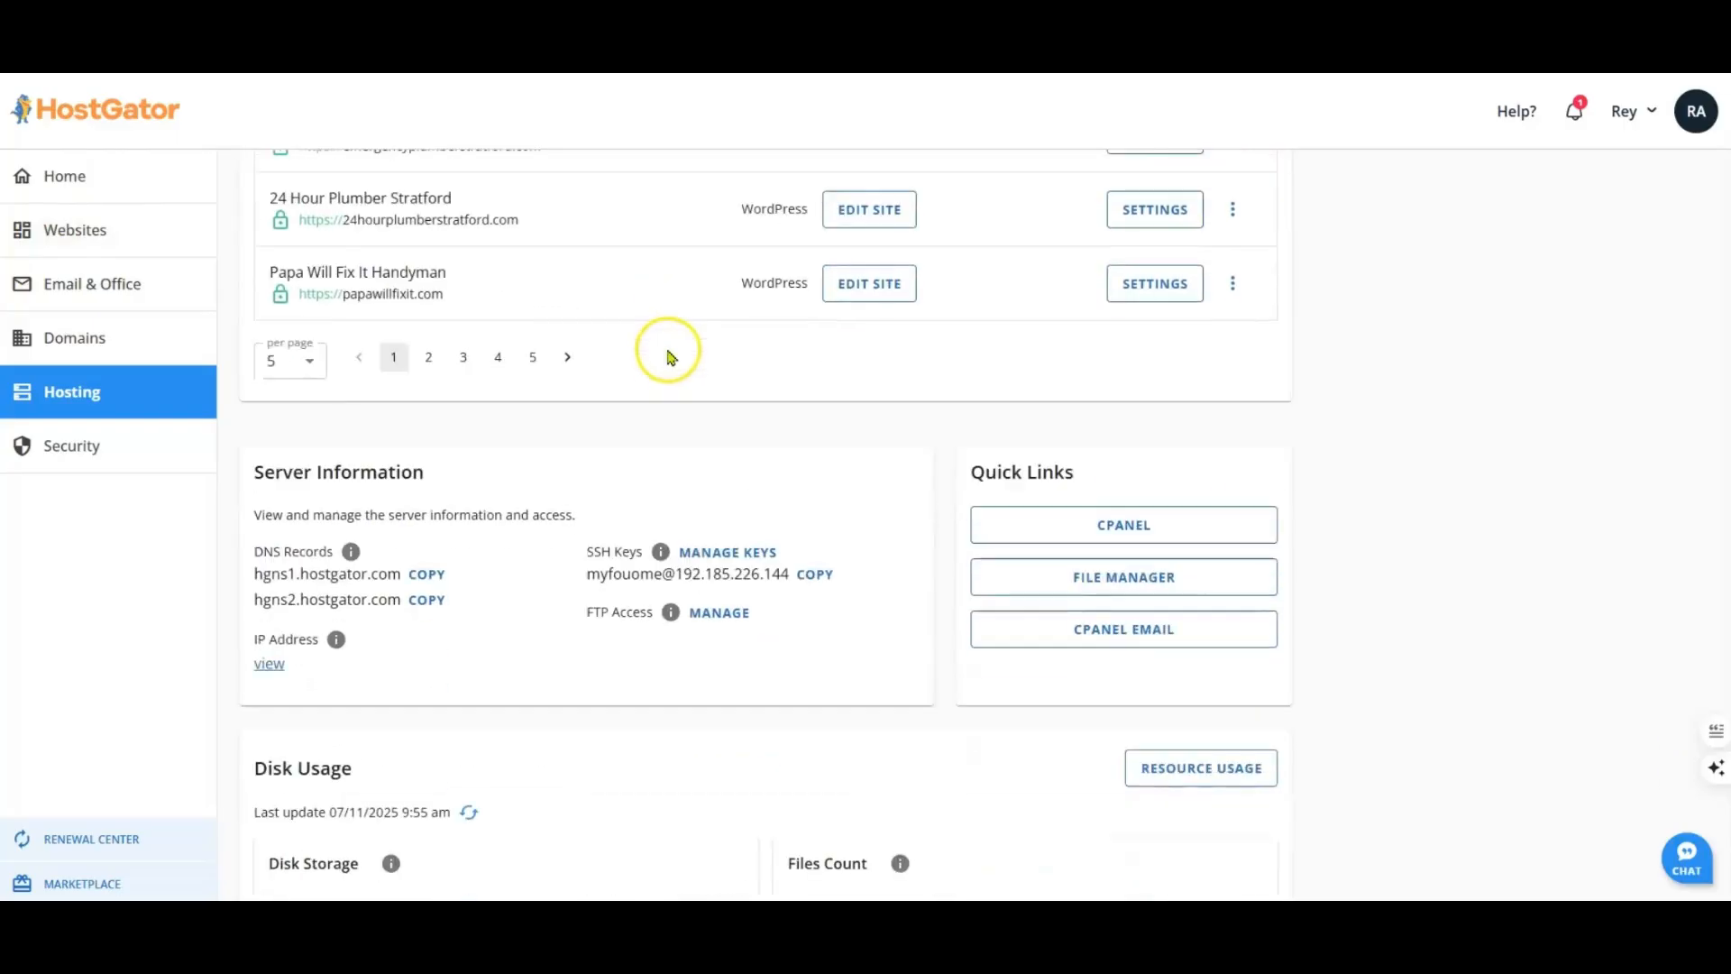
left_click(1126, 528)
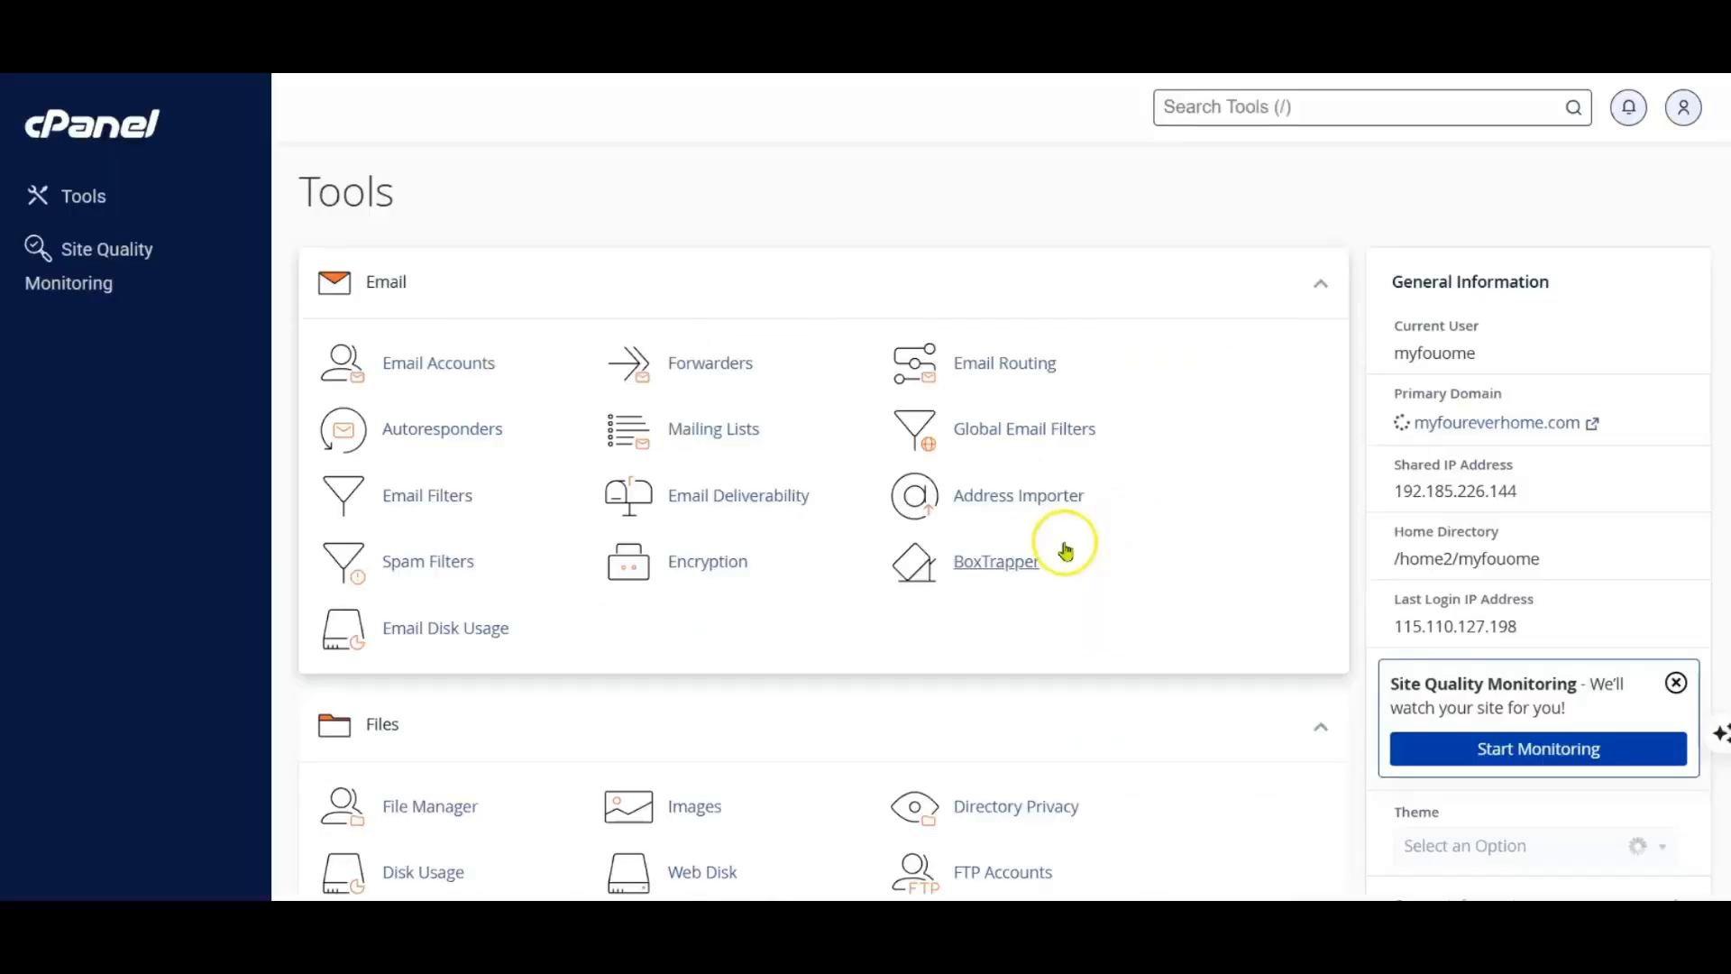
Step: Open the File Manager from the cPanel file tools
scroll(446, 350, "down", 4)
scroll(452, 352, "up", 1)
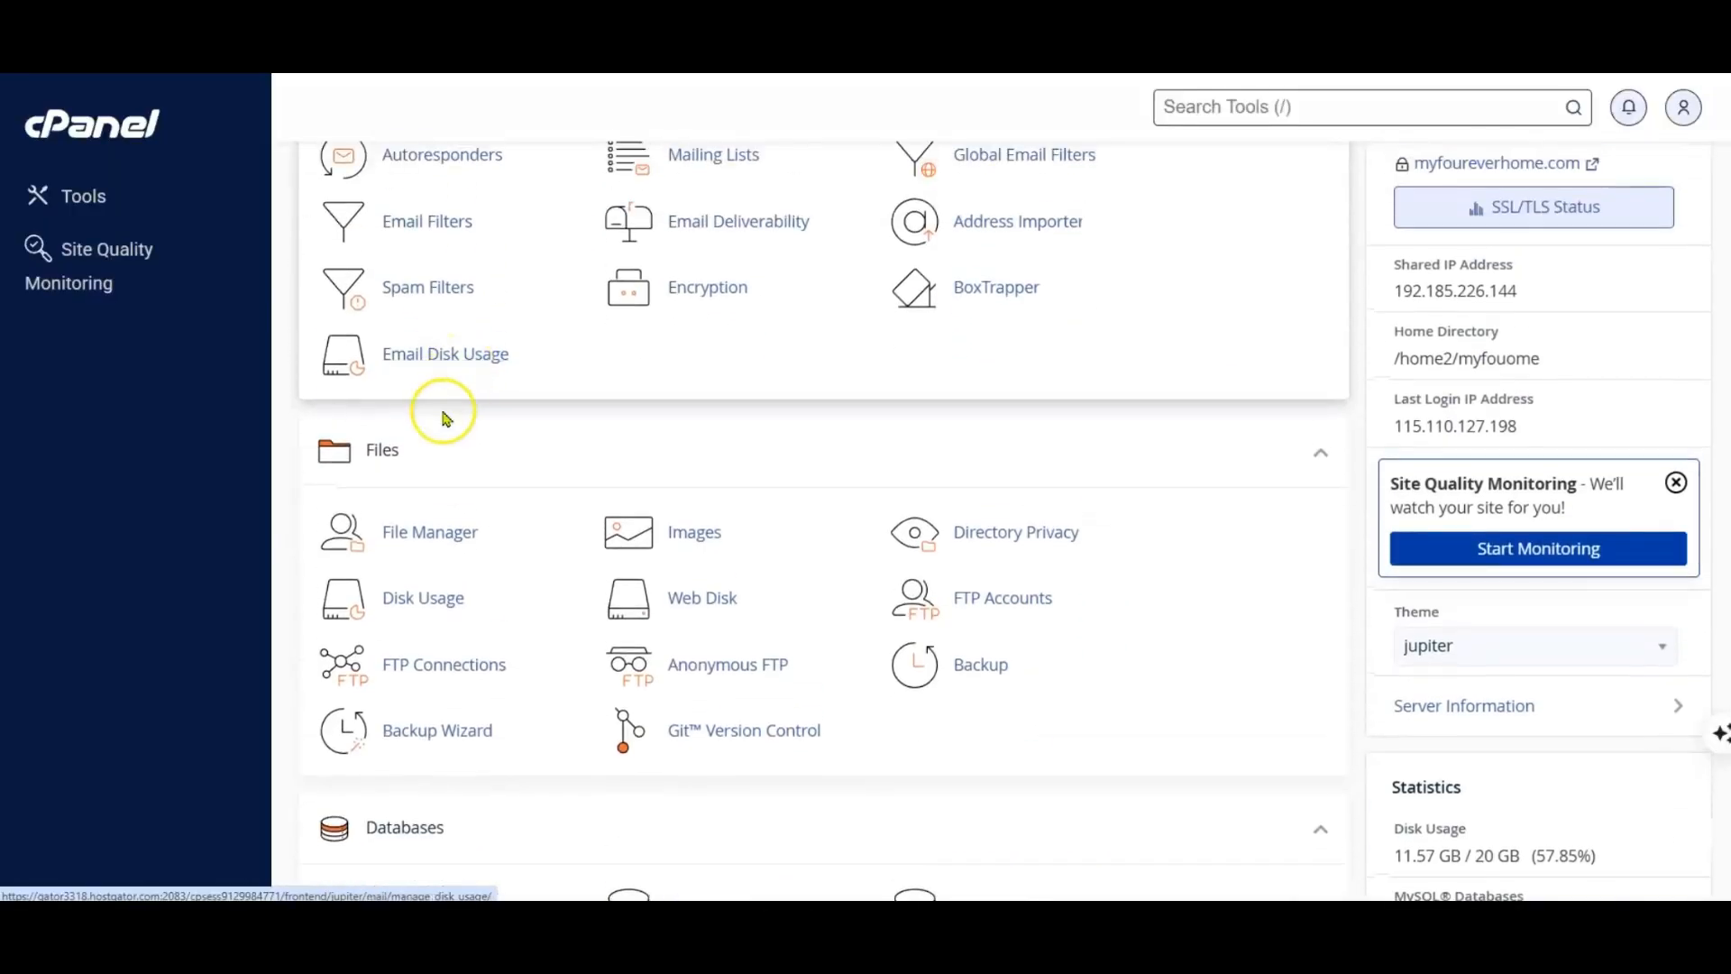
left_click(427, 534)
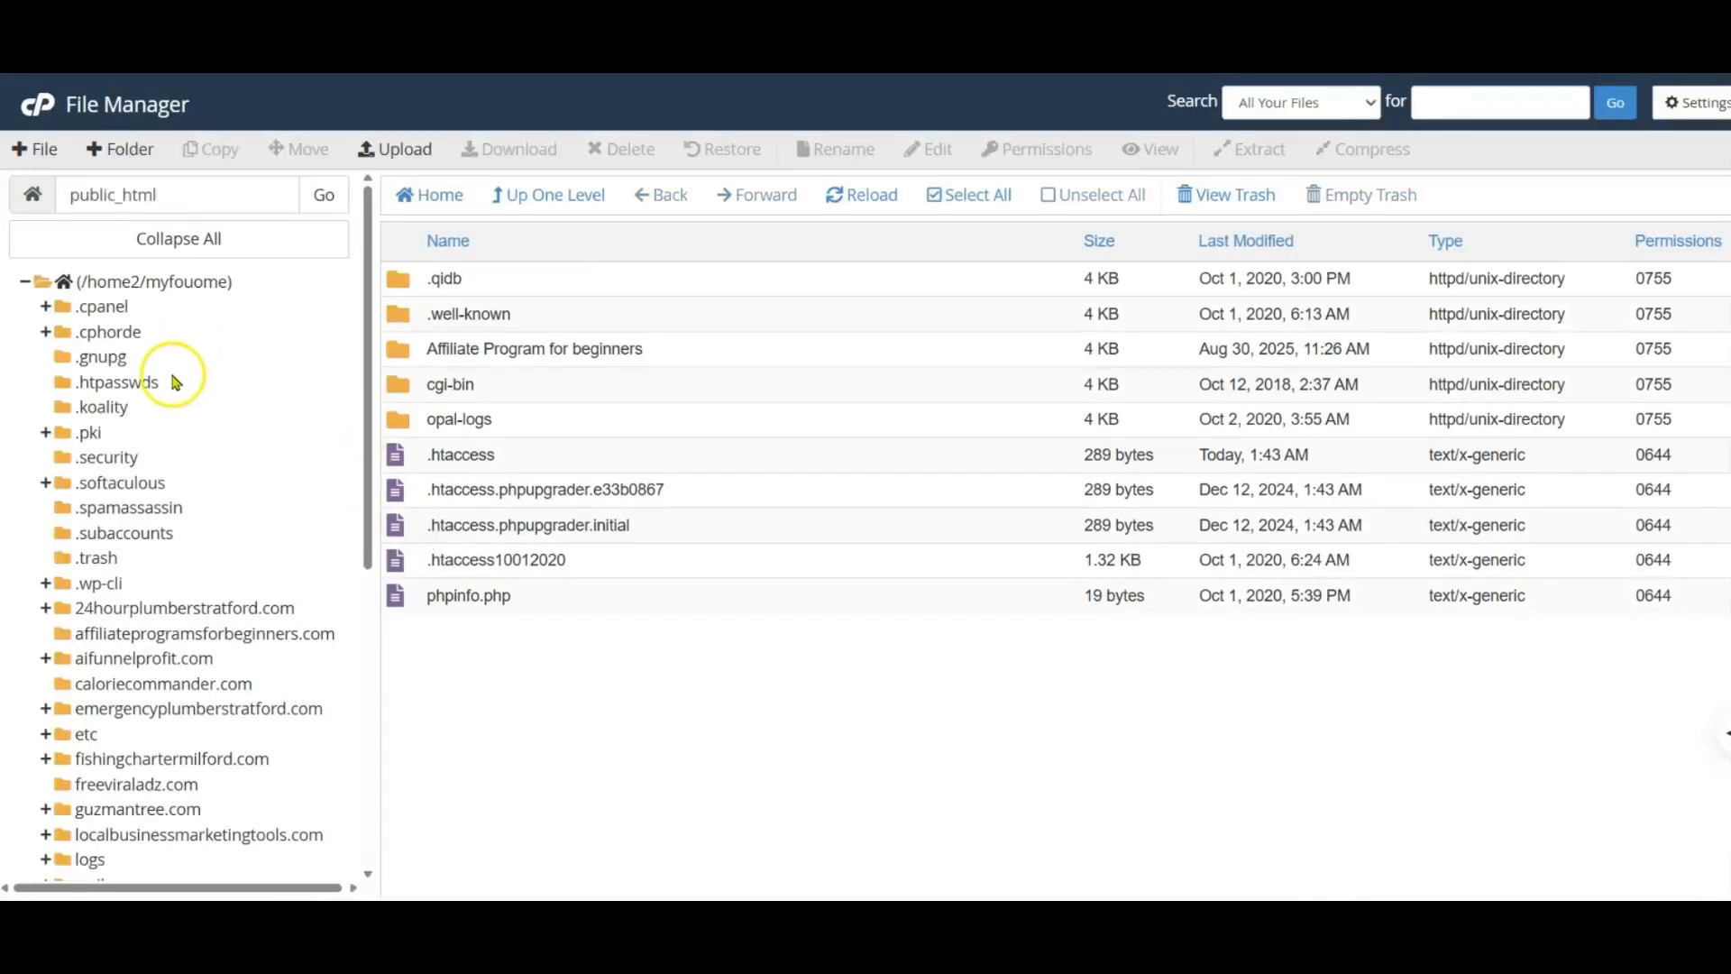
Step: Expand public_html in the folder tree, and open the freeviraladz.com domain folder
scroll(174, 375, "down", 6)
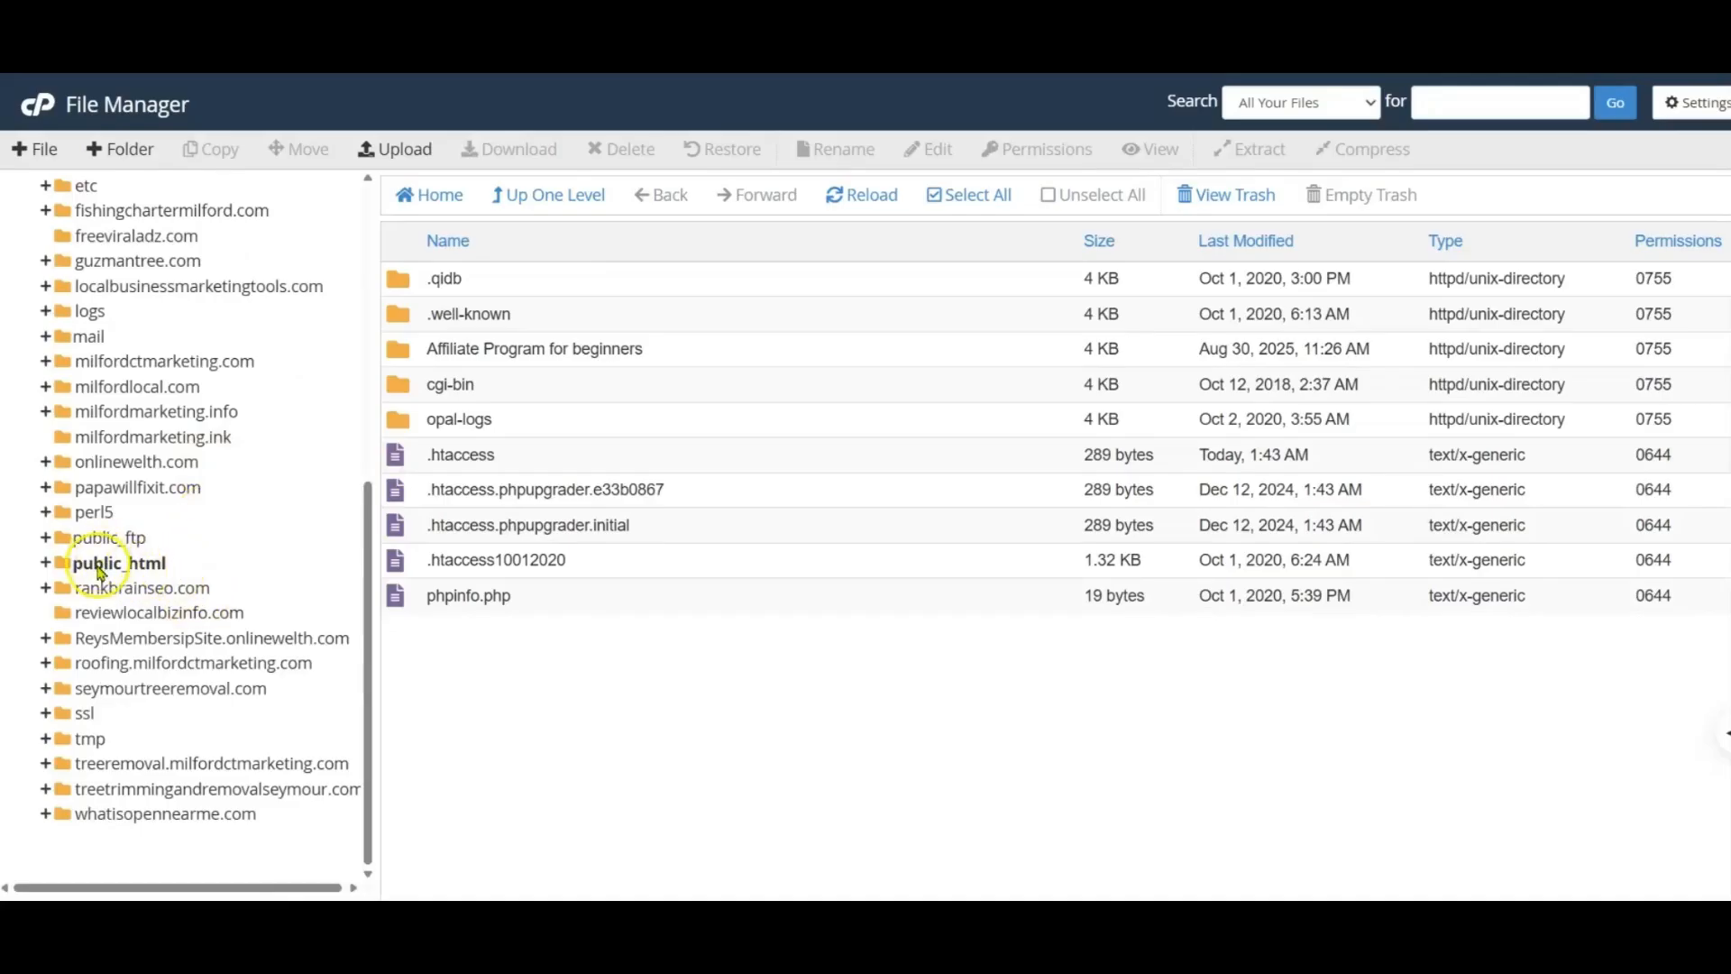
left_click(50, 563)
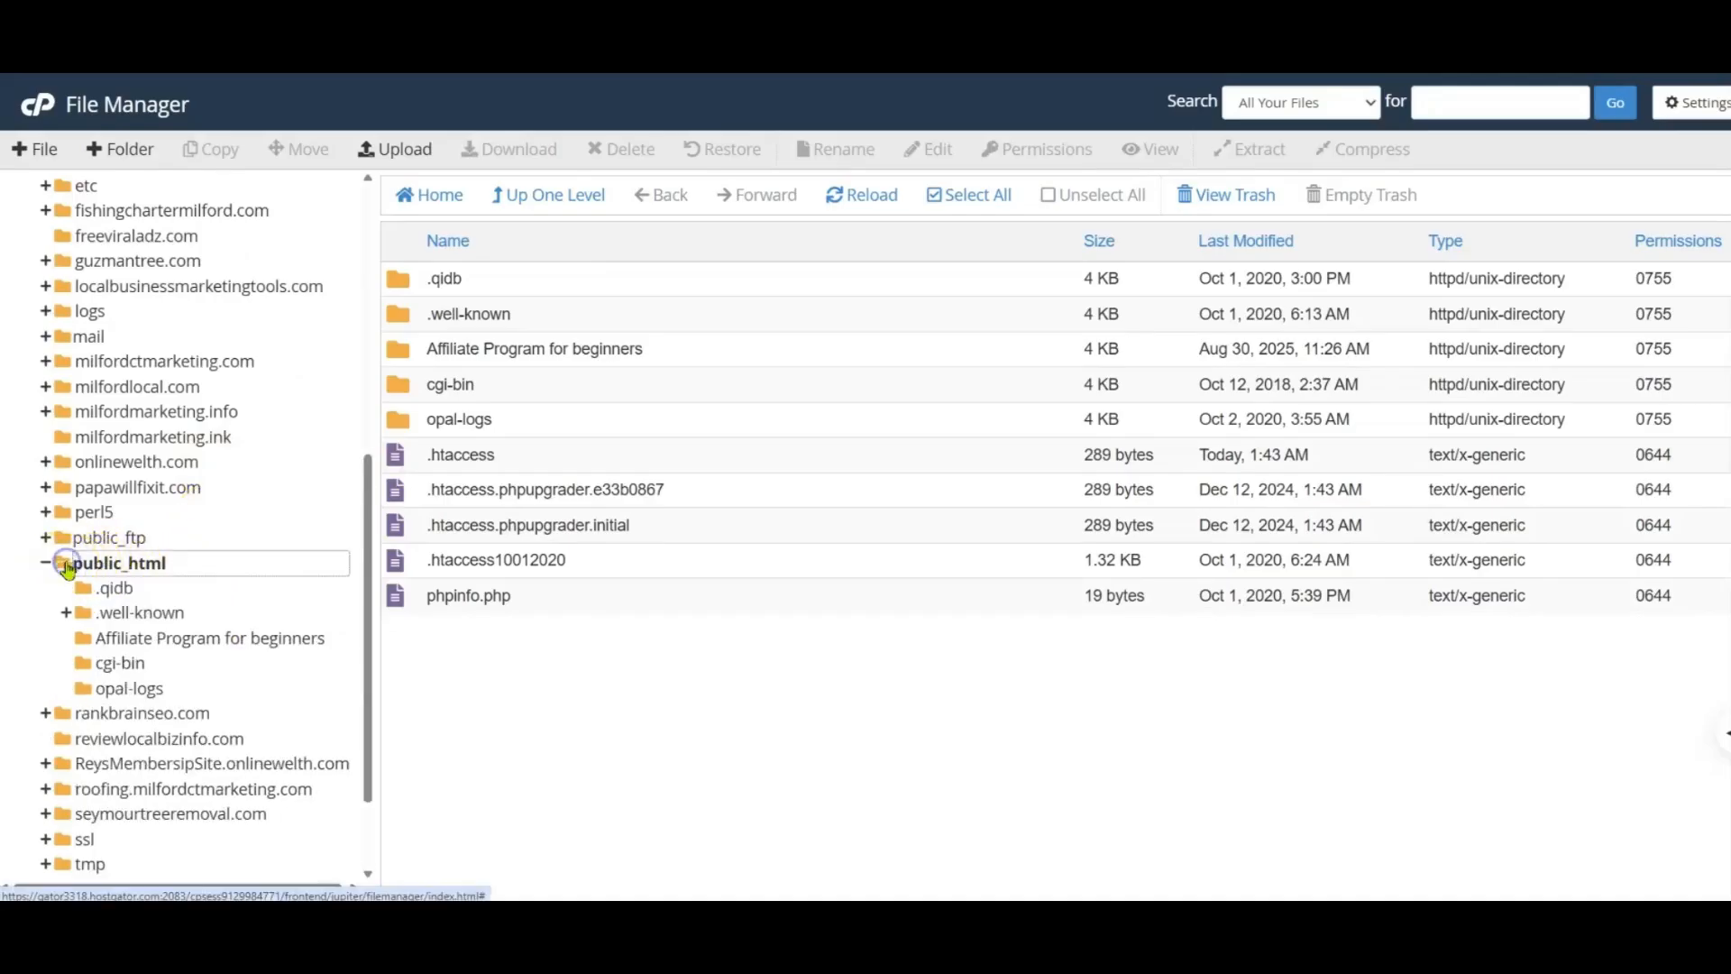
scroll(191, 727, "down", 2)
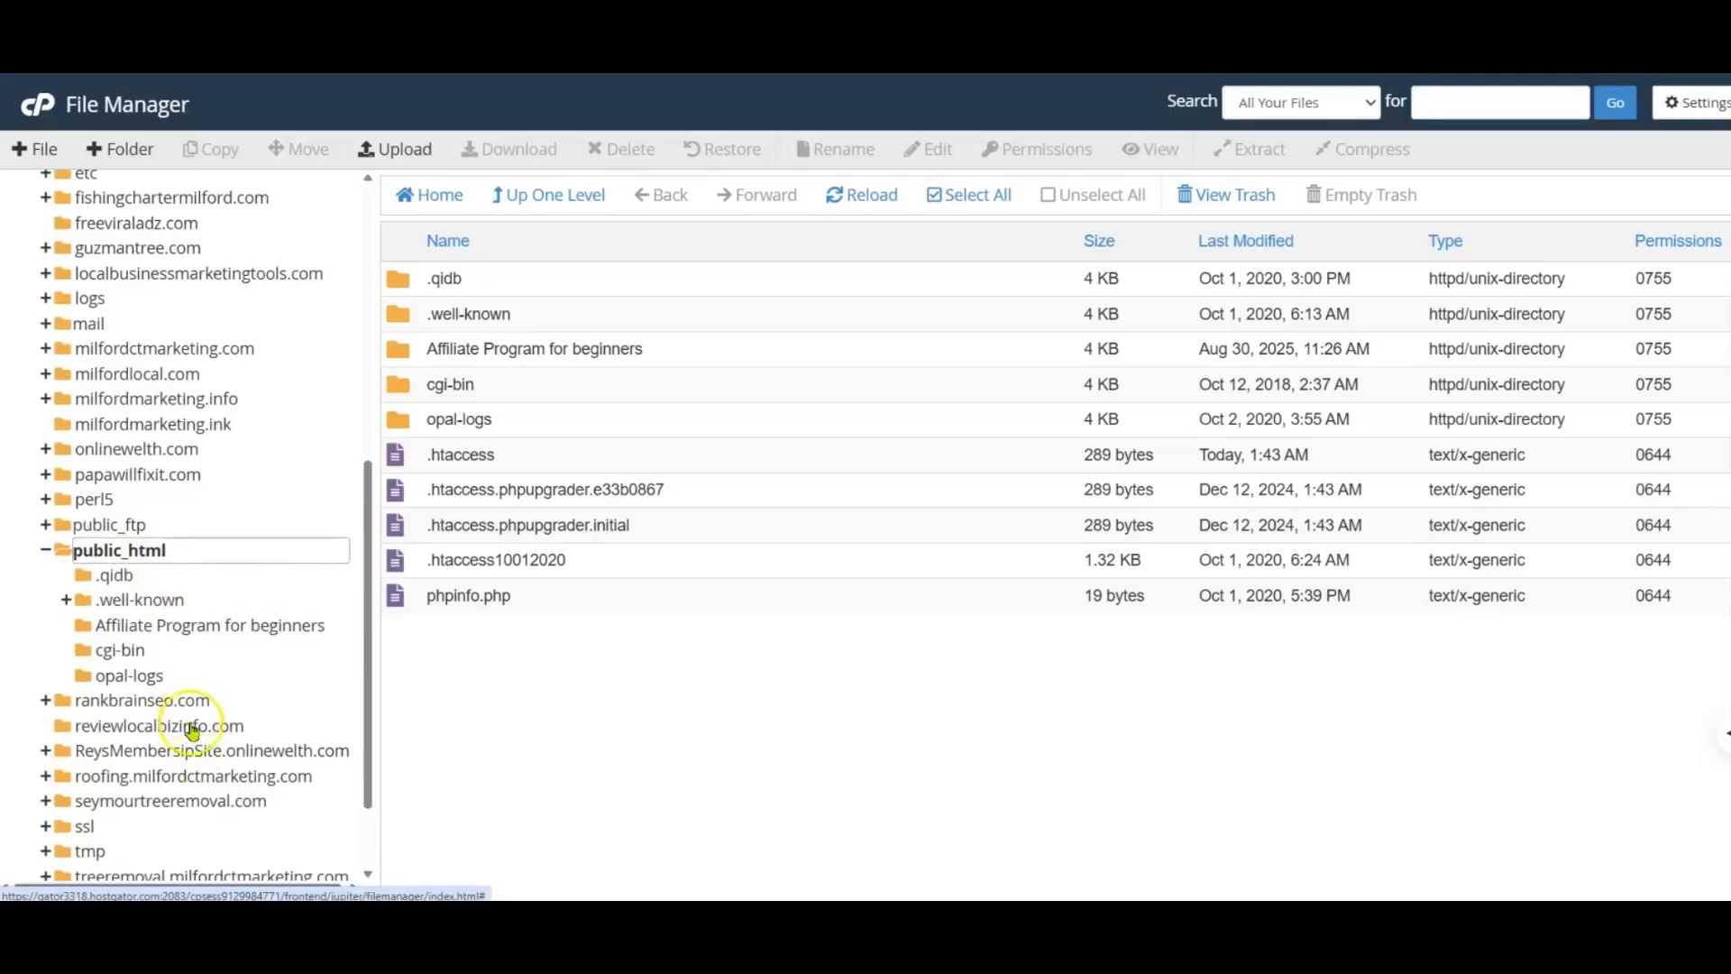
scroll(196, 721, "up", 3)
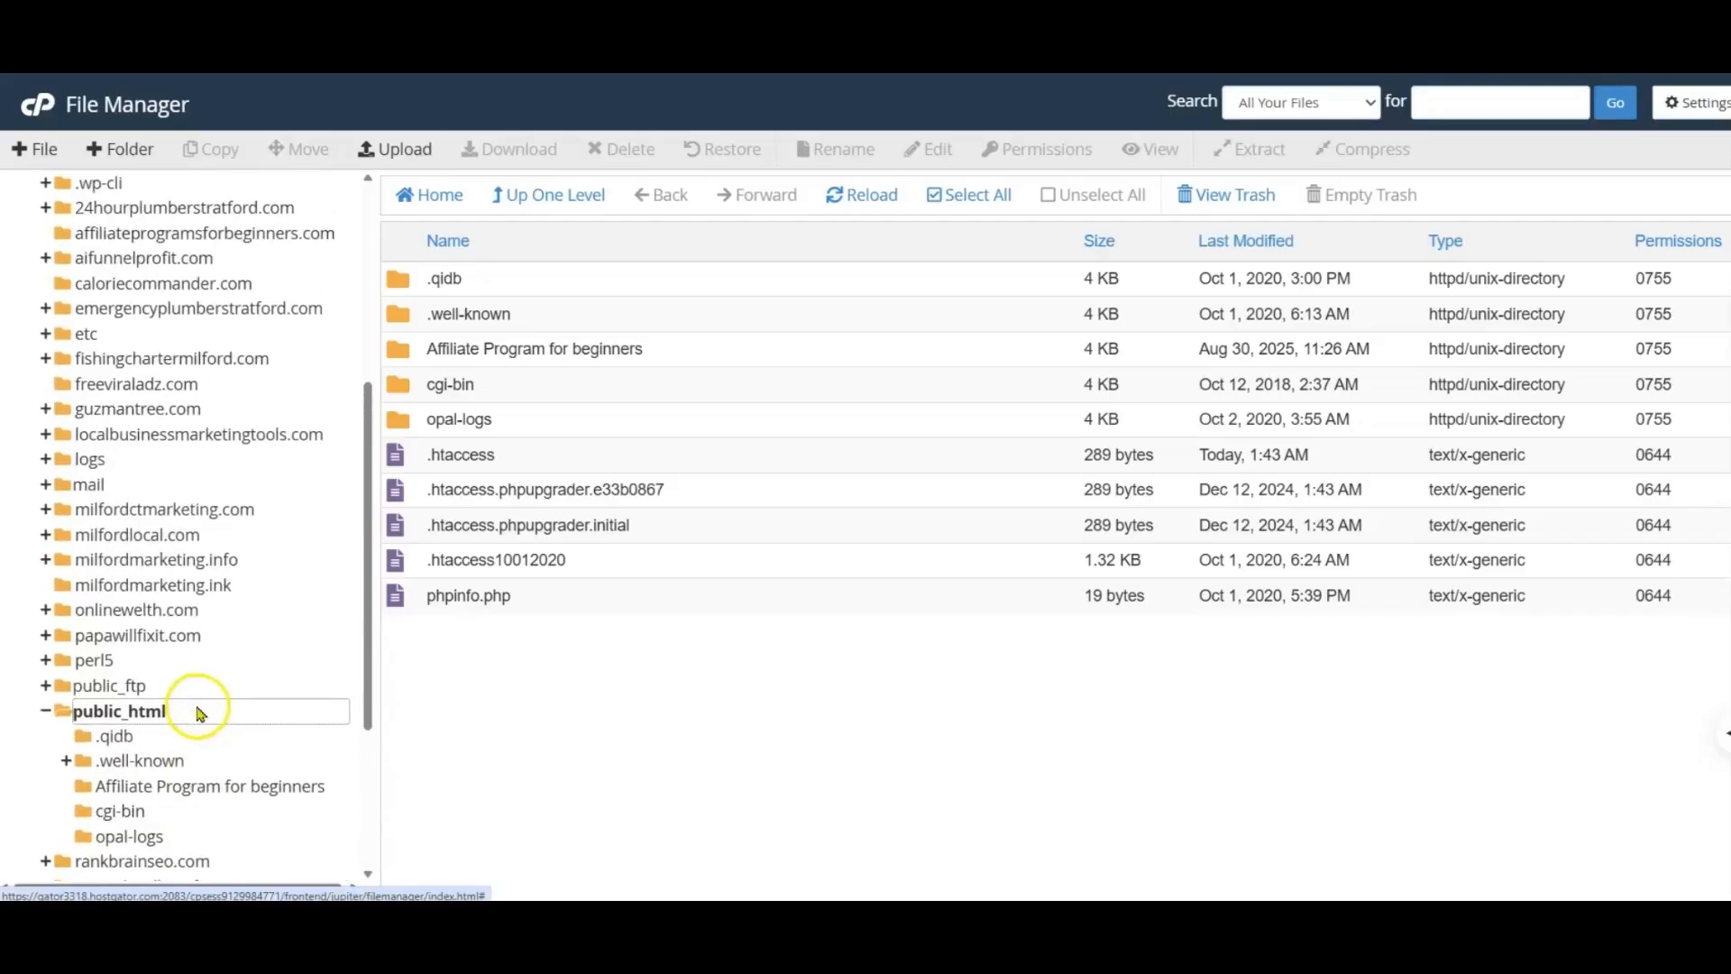
scroll(116, 578, "up", 2)
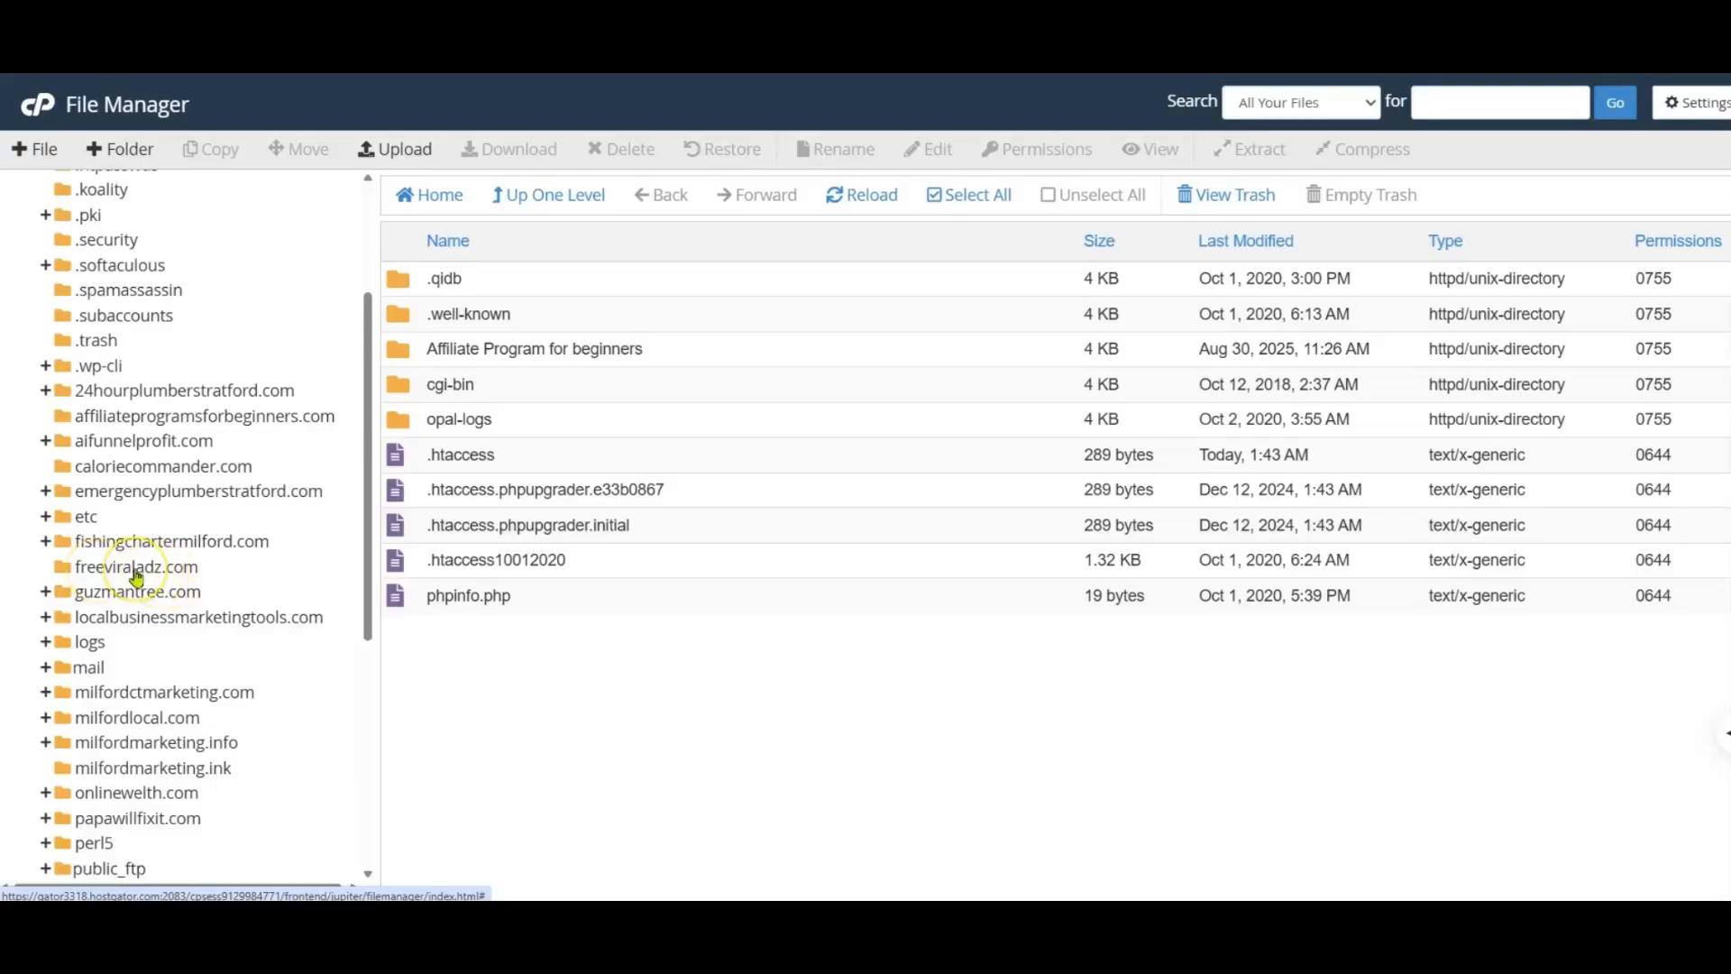
left_click(134, 568)
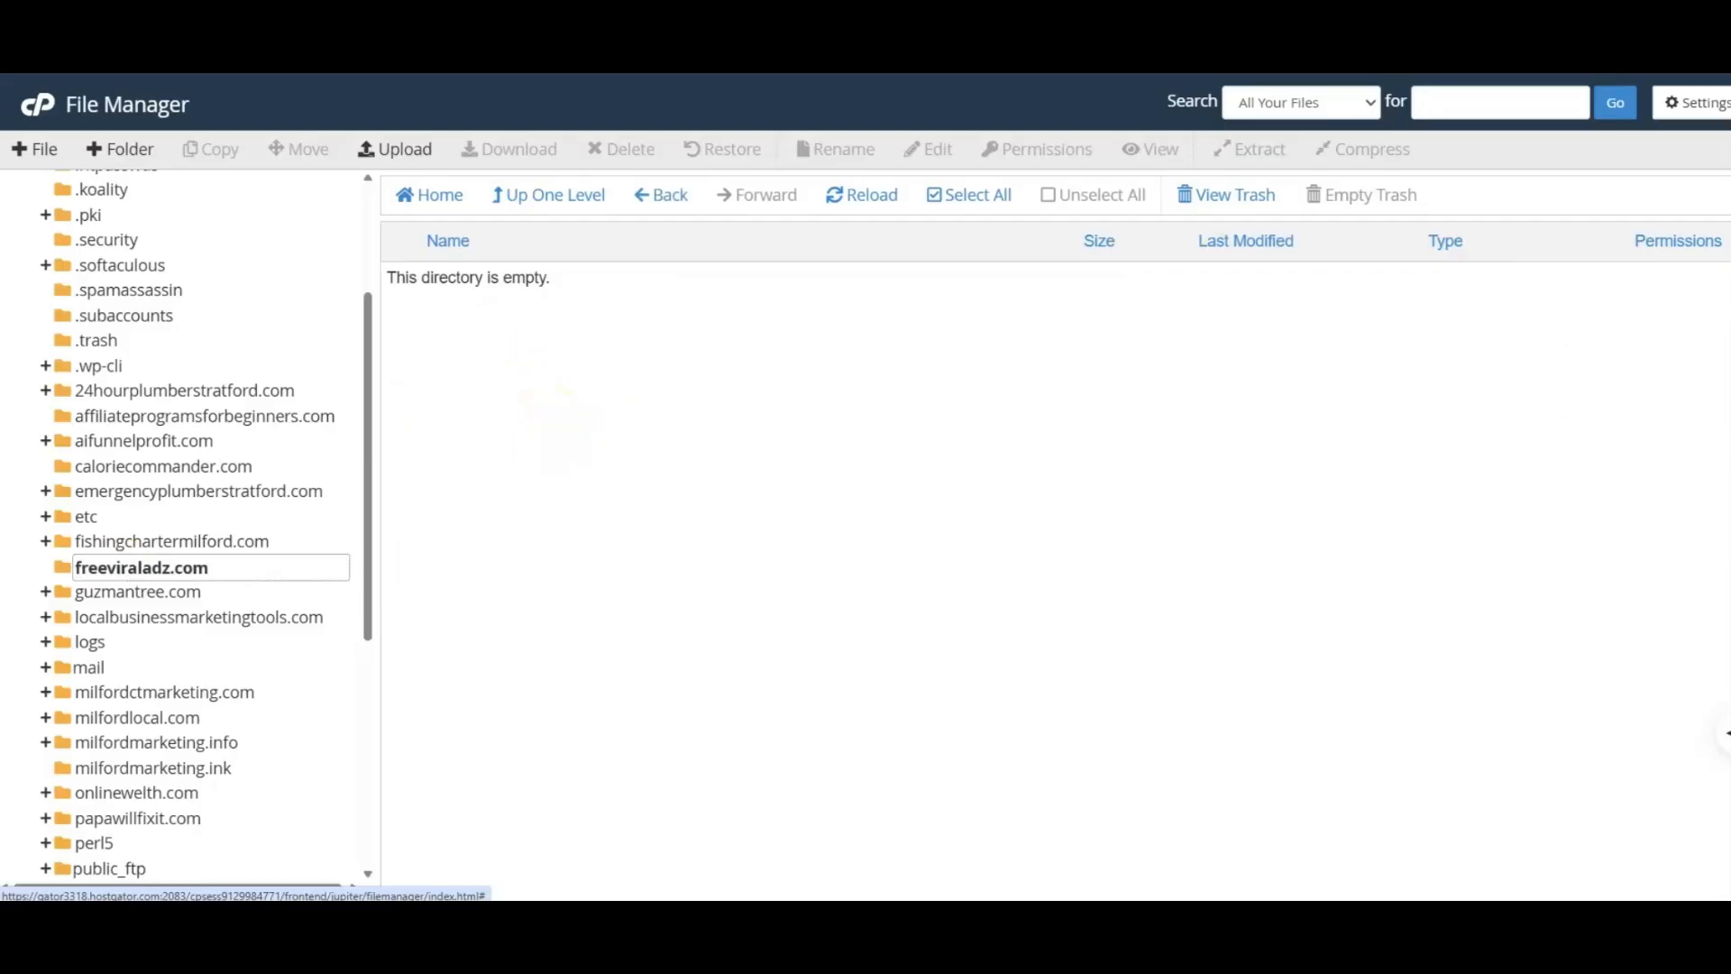
Step: Switch to the WordPress website, download WordPress 6.8.3 and save the wordpress-6.8.3 zip in the Make A WordPress Website folder
key("ctrl+t")
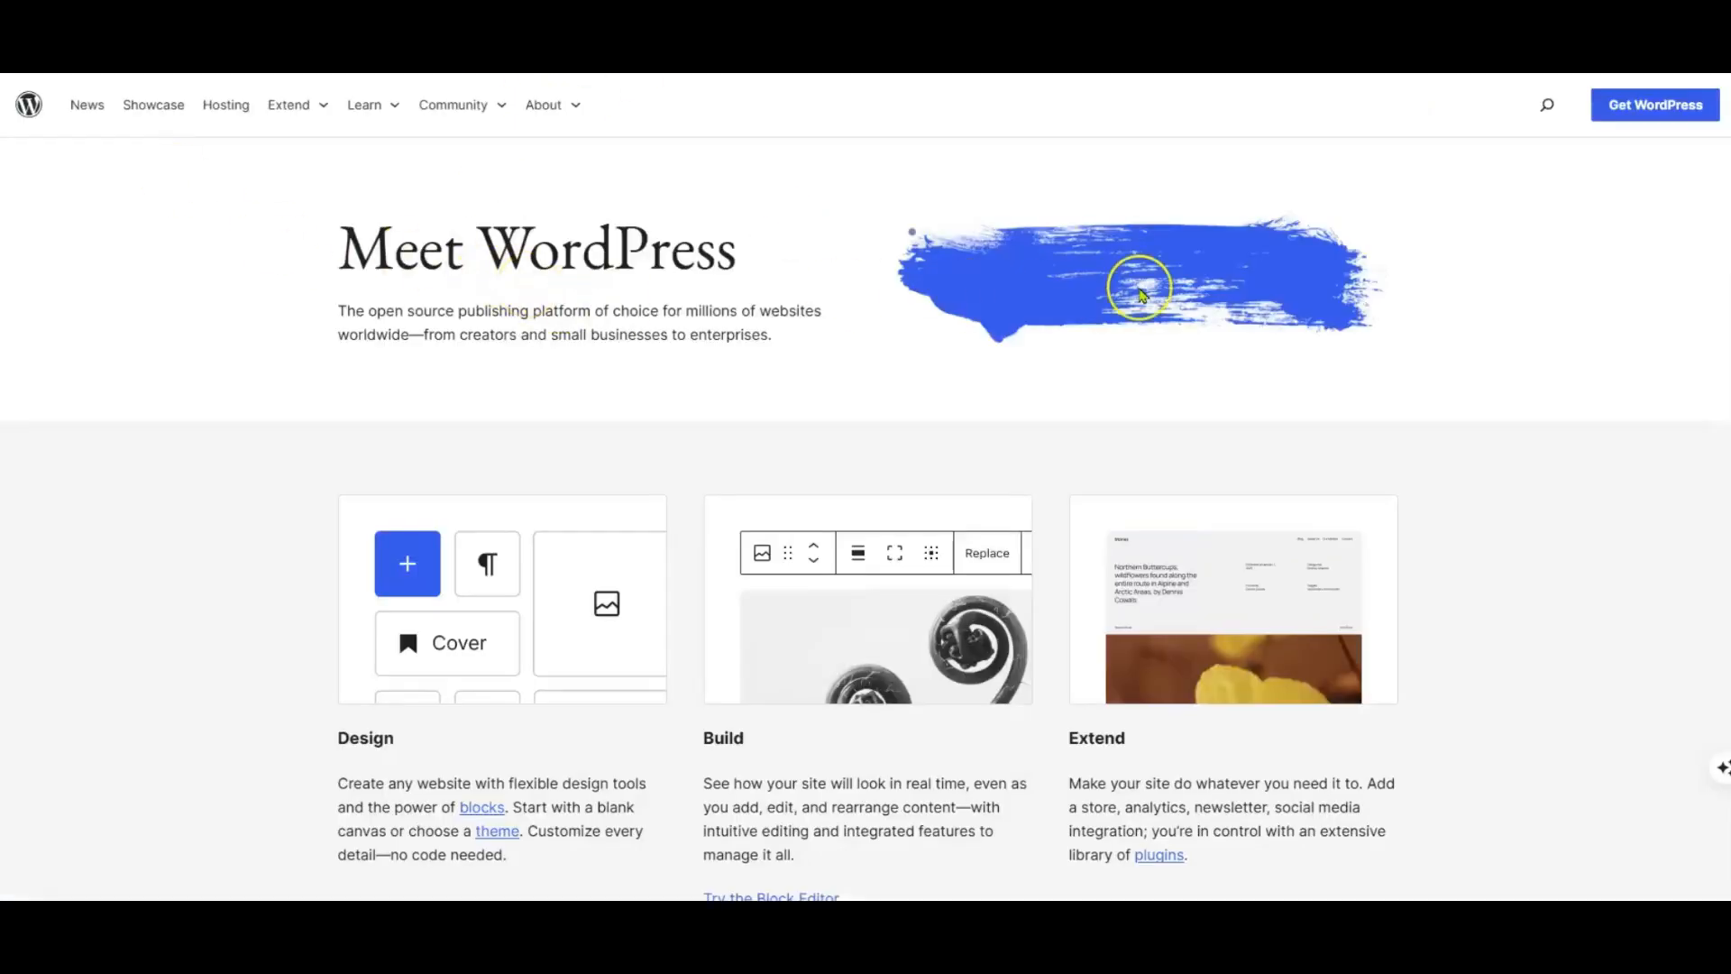
left_click(1643, 106)
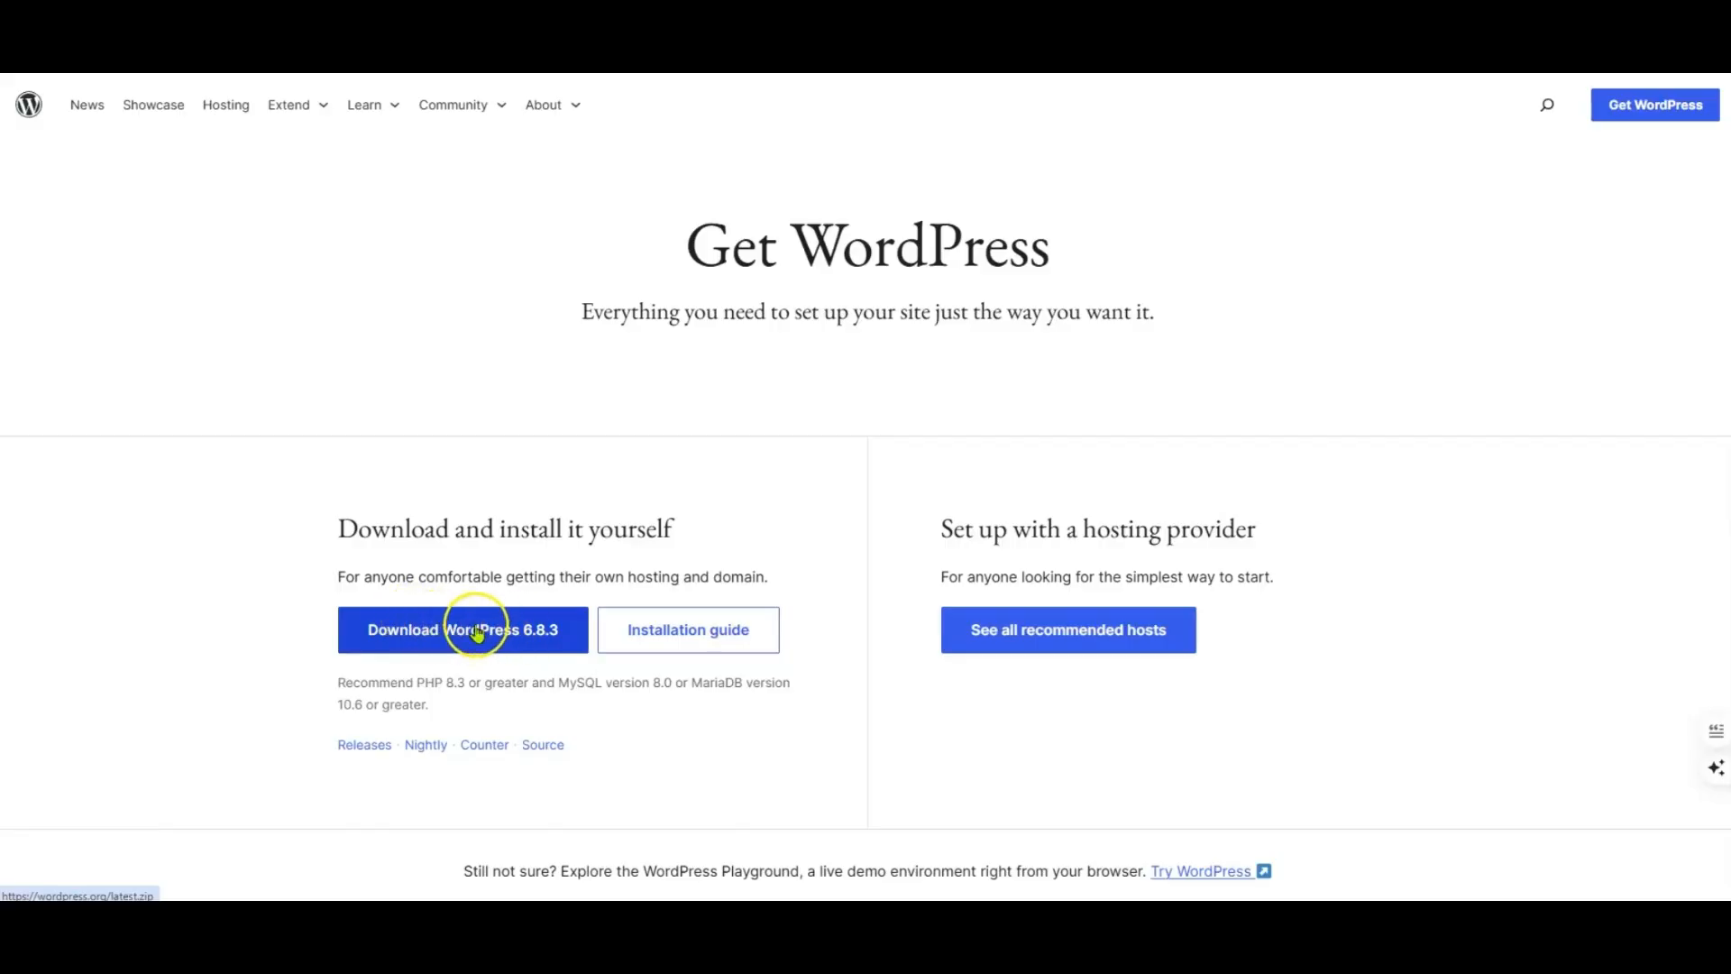
left_click(477, 637)
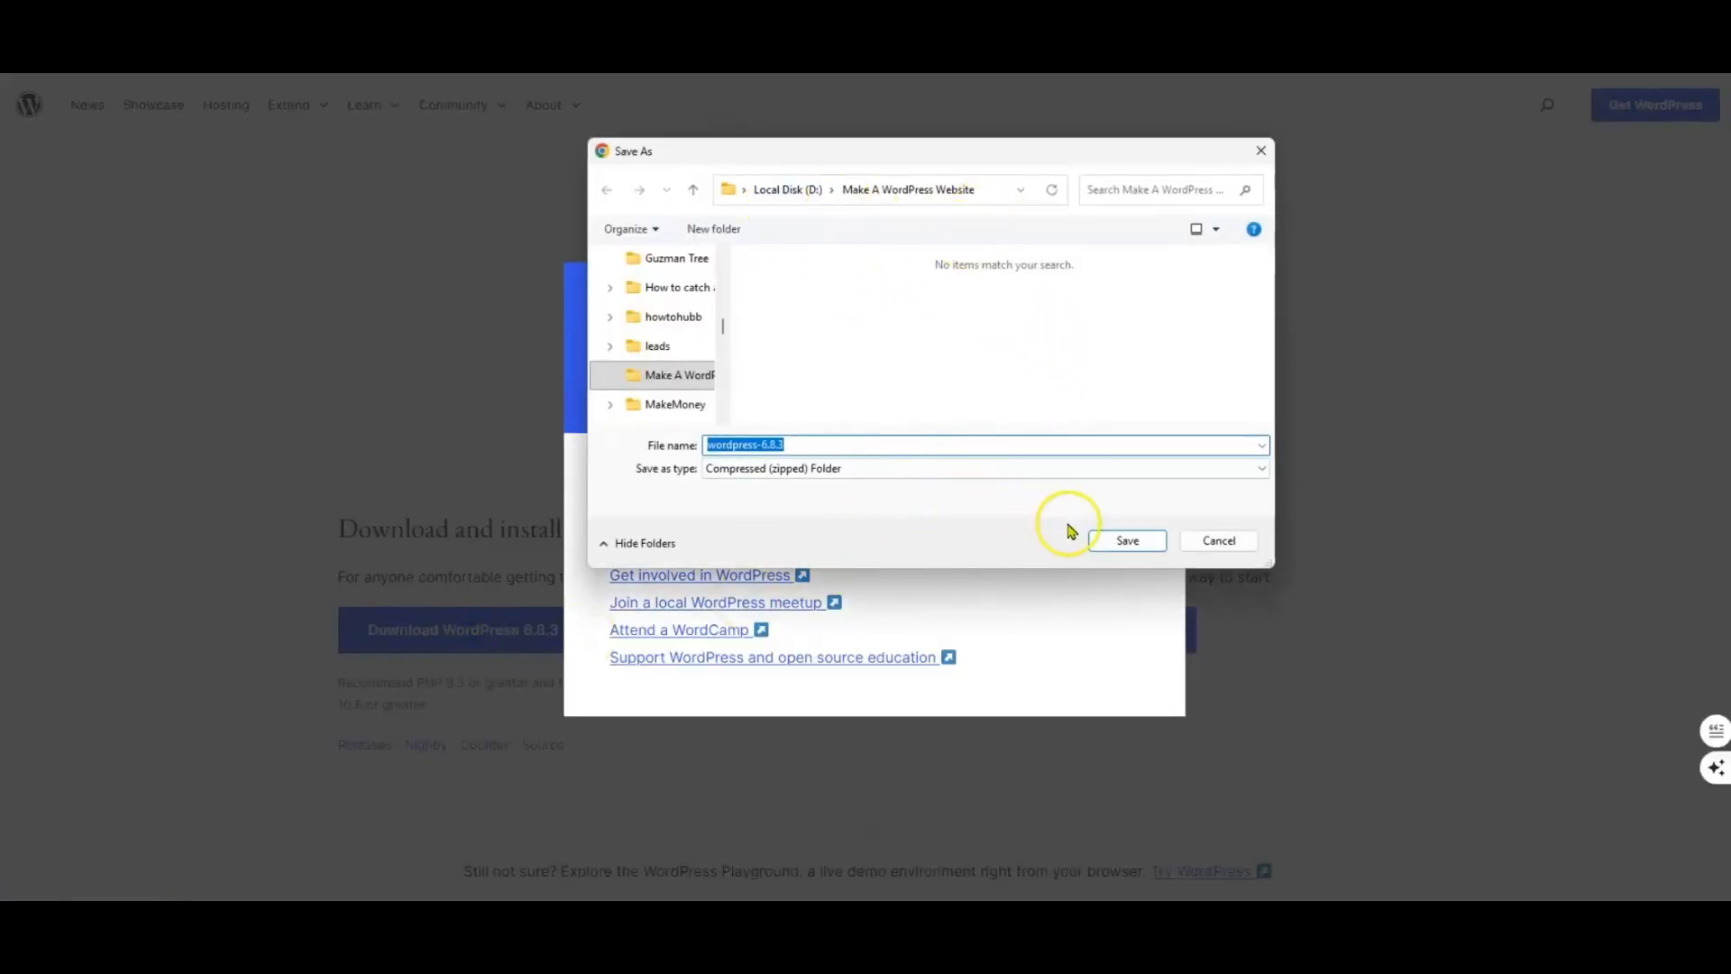
left_click(1117, 545)
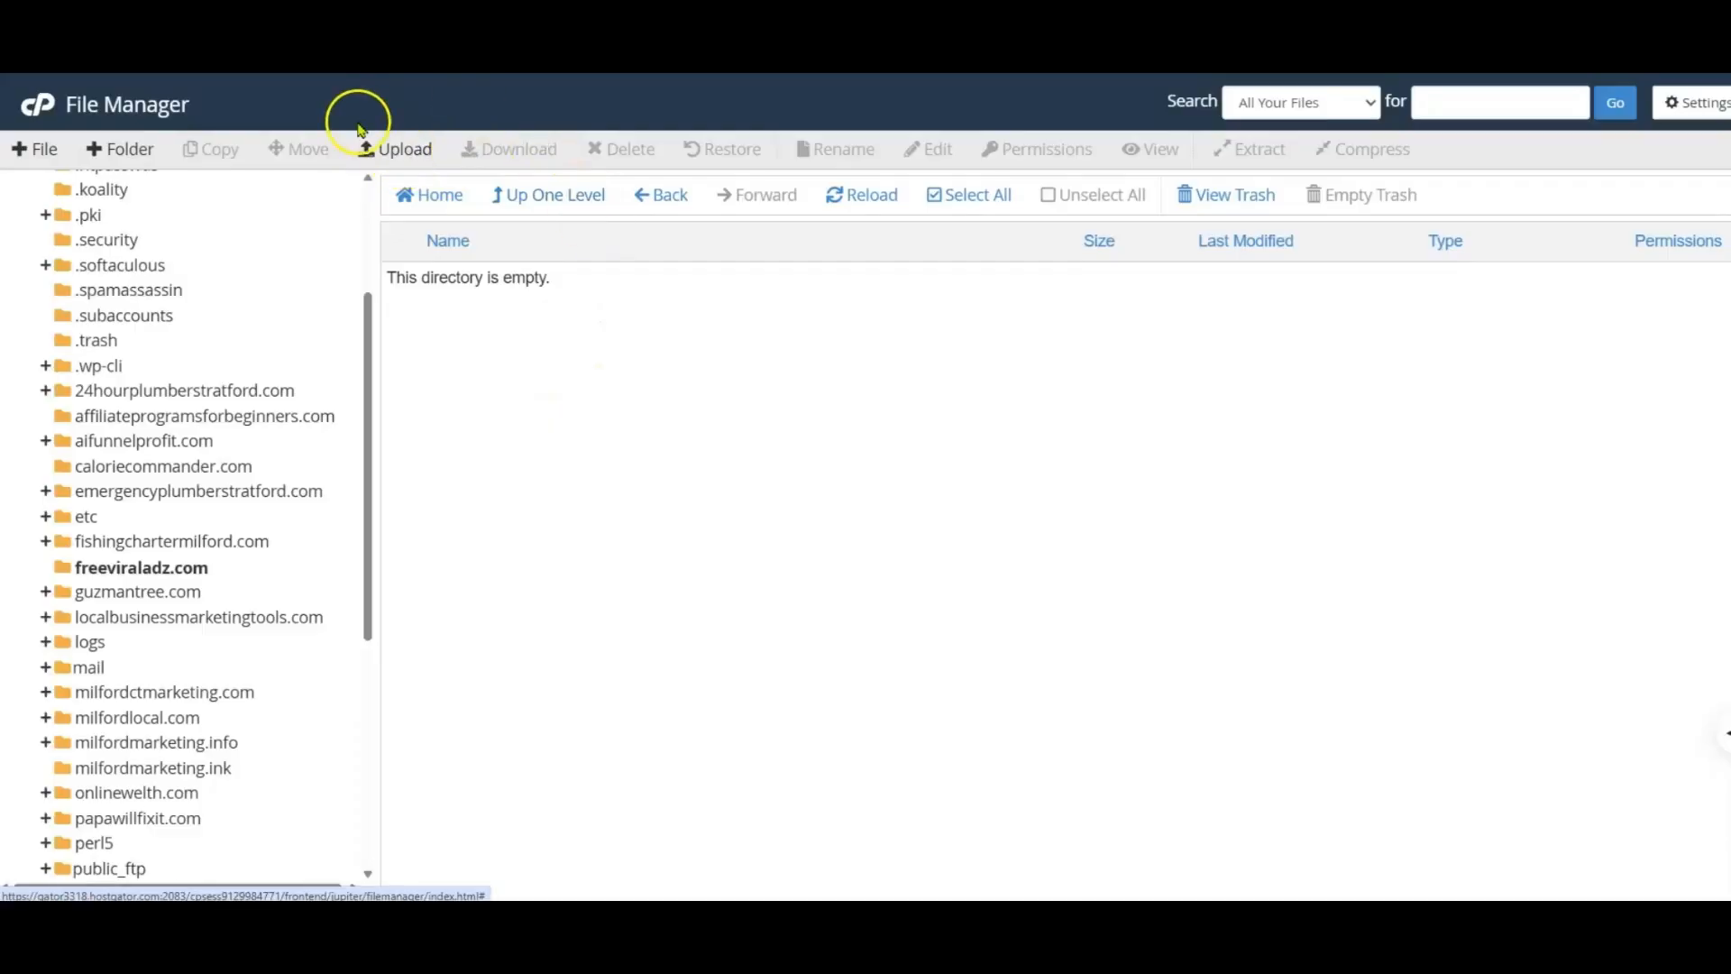
Step: Upload wordpress-6.8.3.zip from the Make A WordPress Website folder to the freeviraladz.com directory in File Manager
left_click(403, 162)
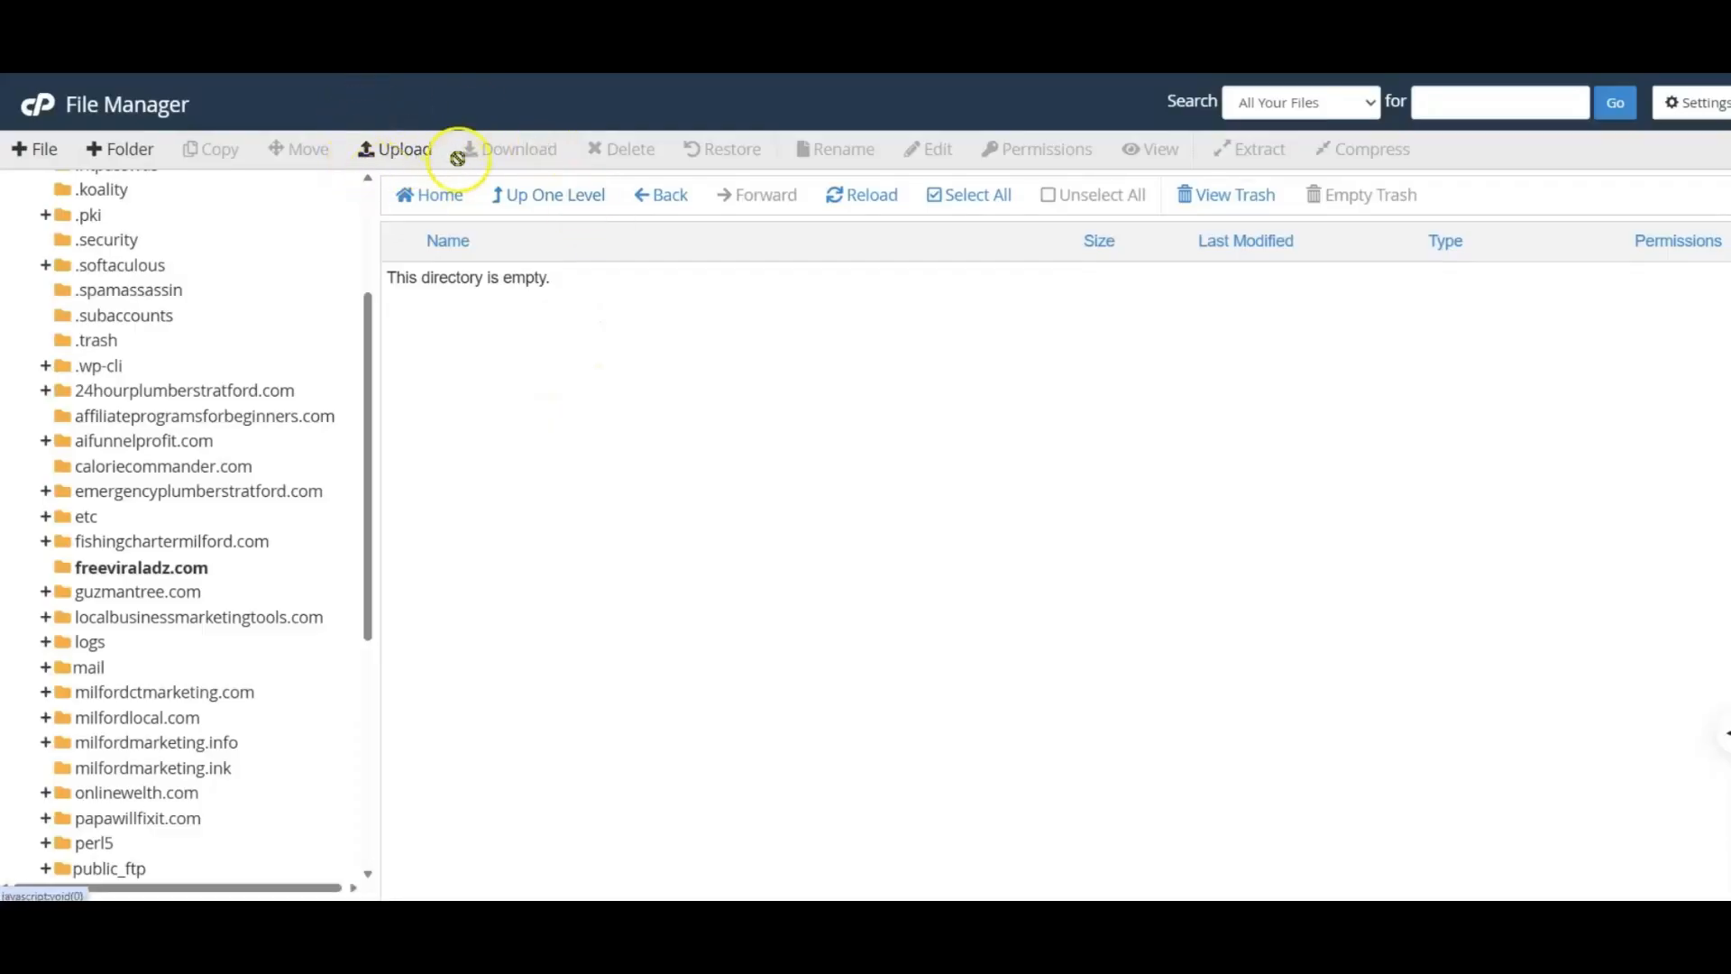
left_click(403, 156)
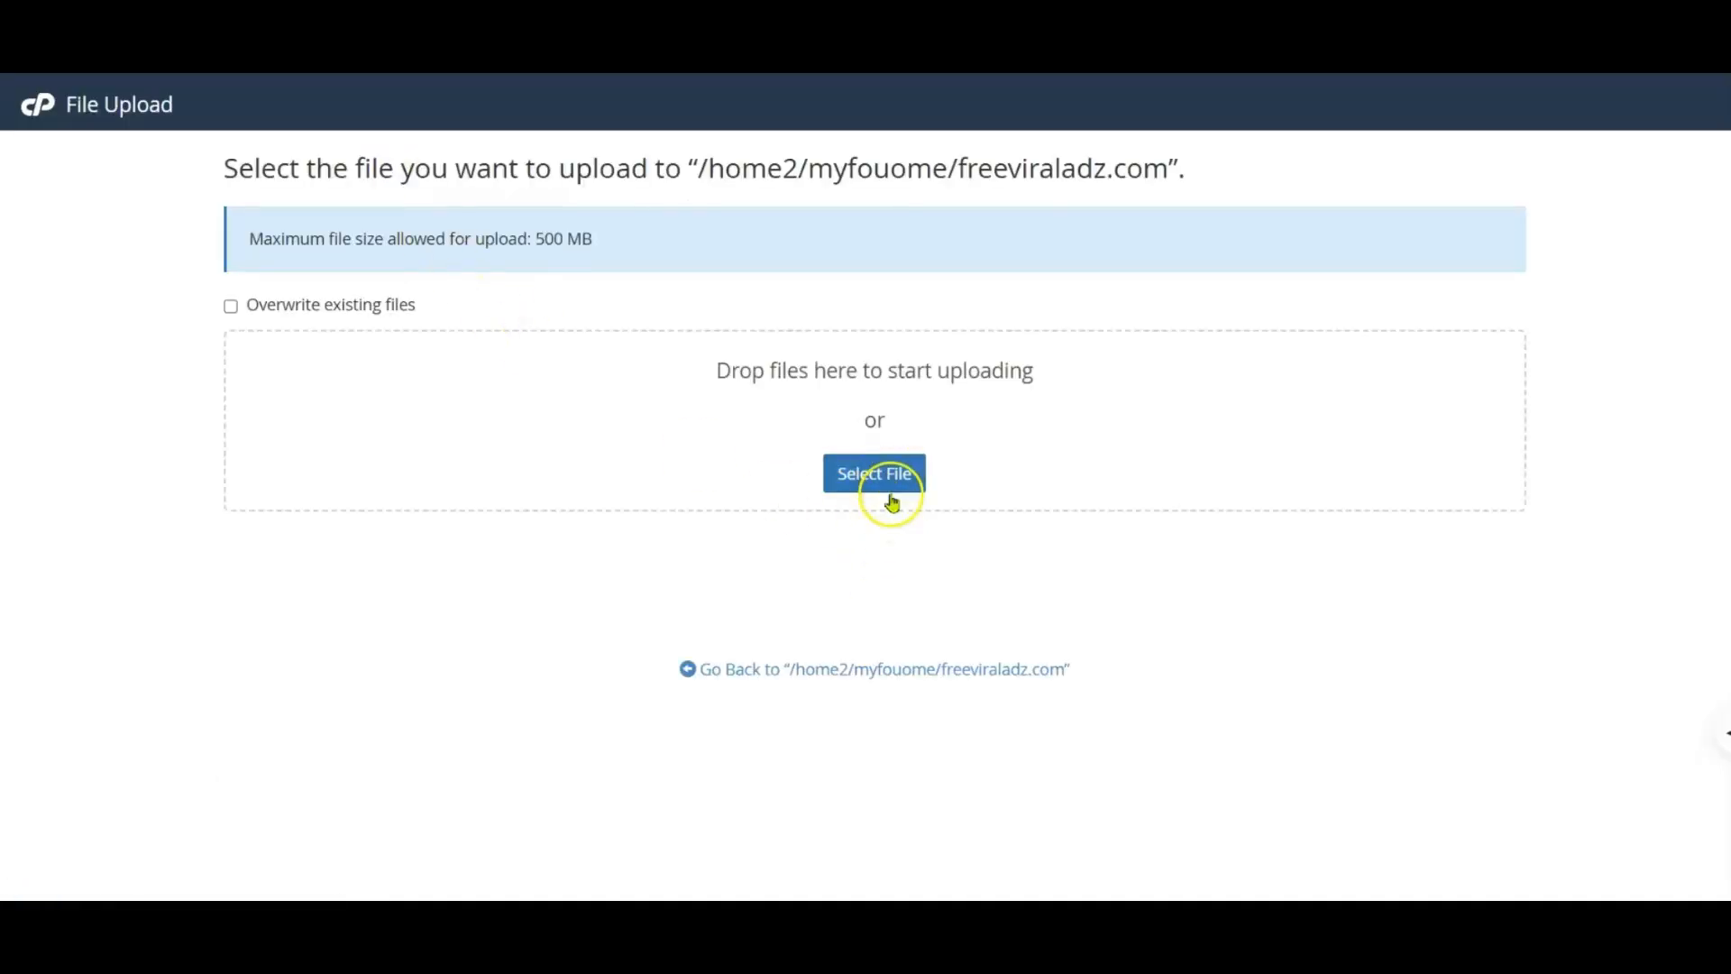
left_click(885, 486)
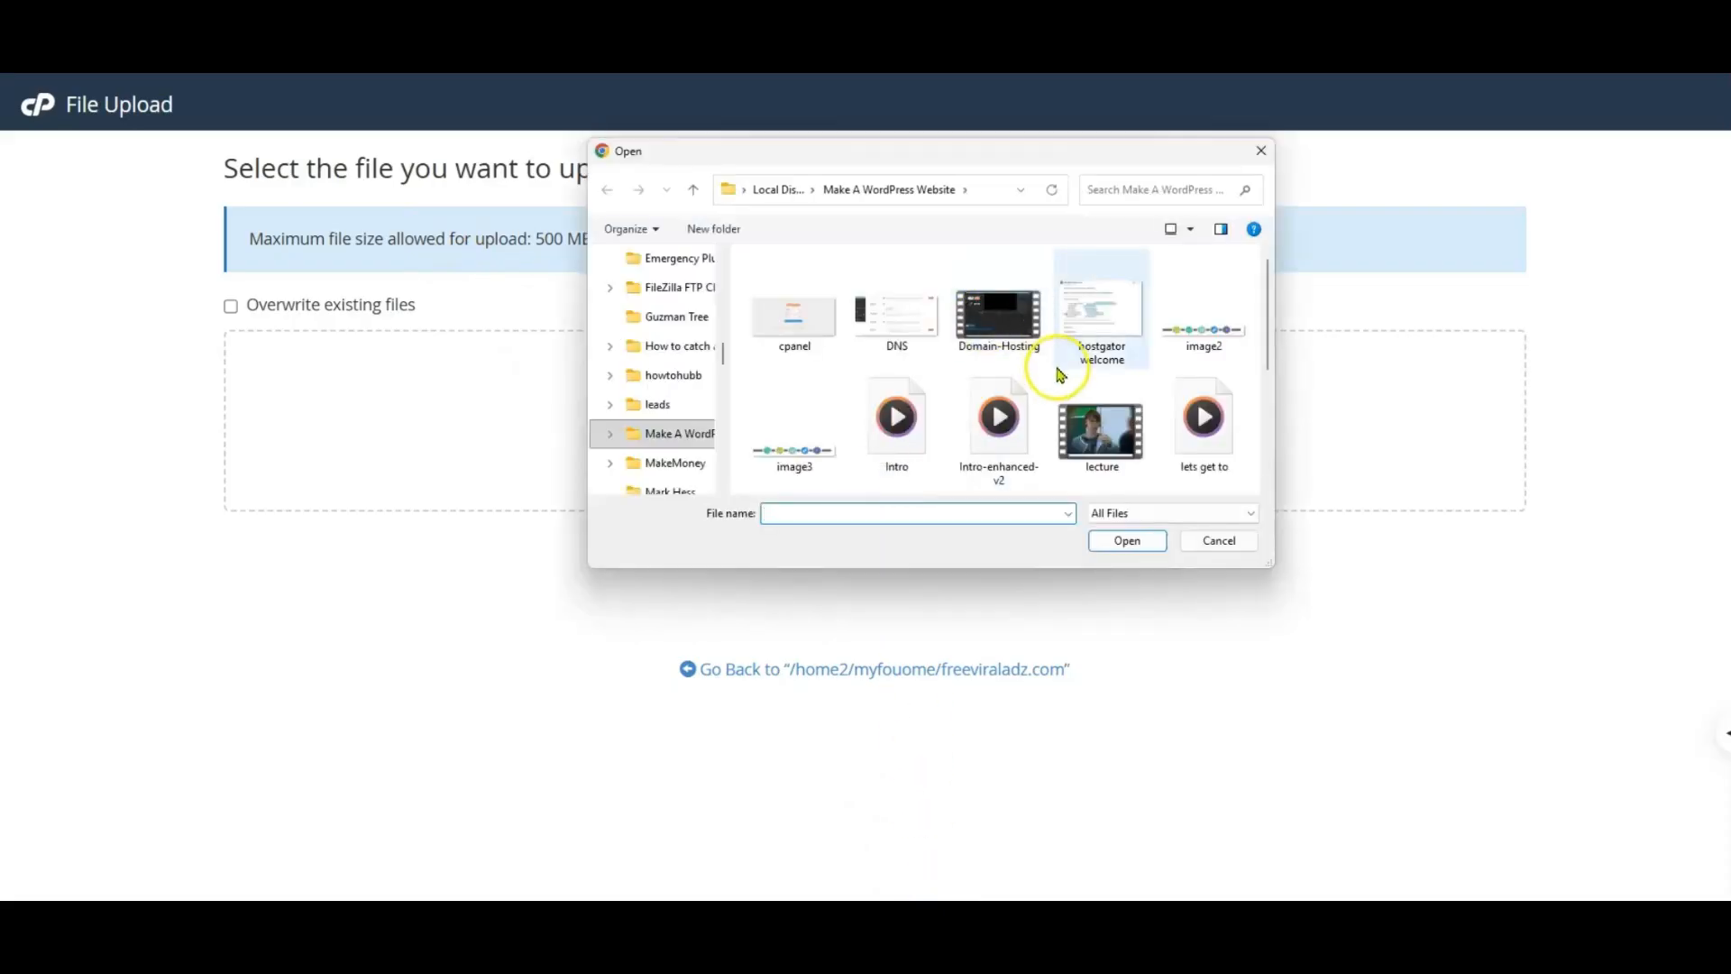
scroll(1058, 375, "down", 3)
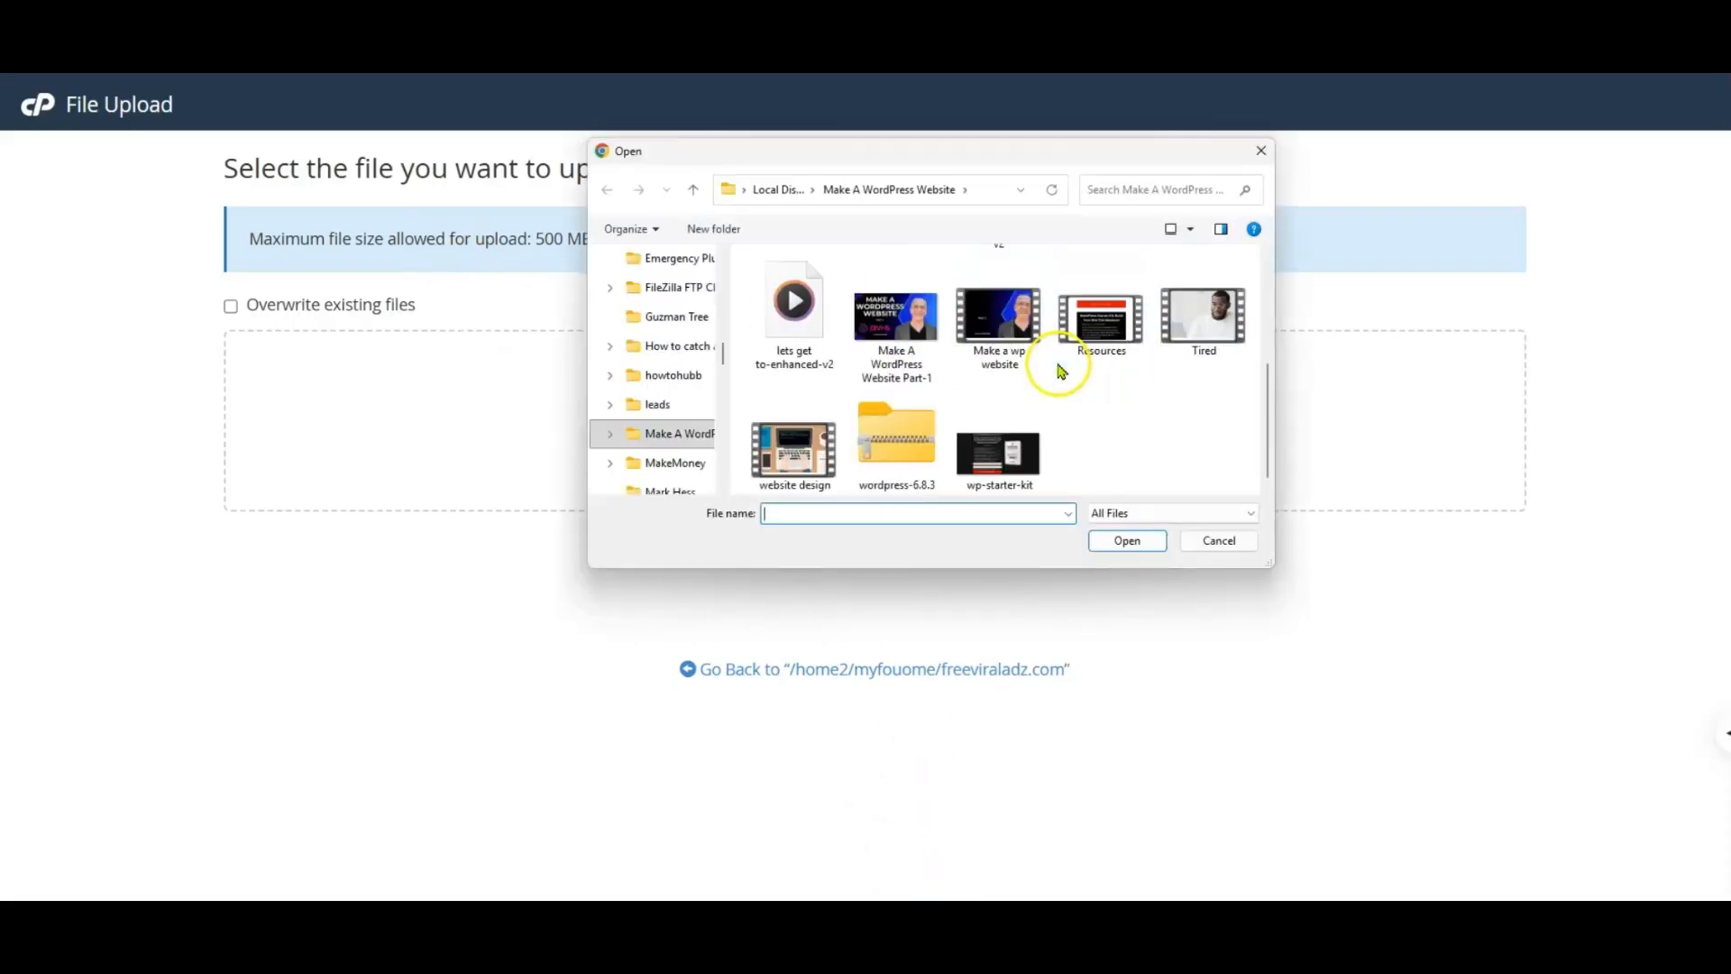
double_click(888, 438)
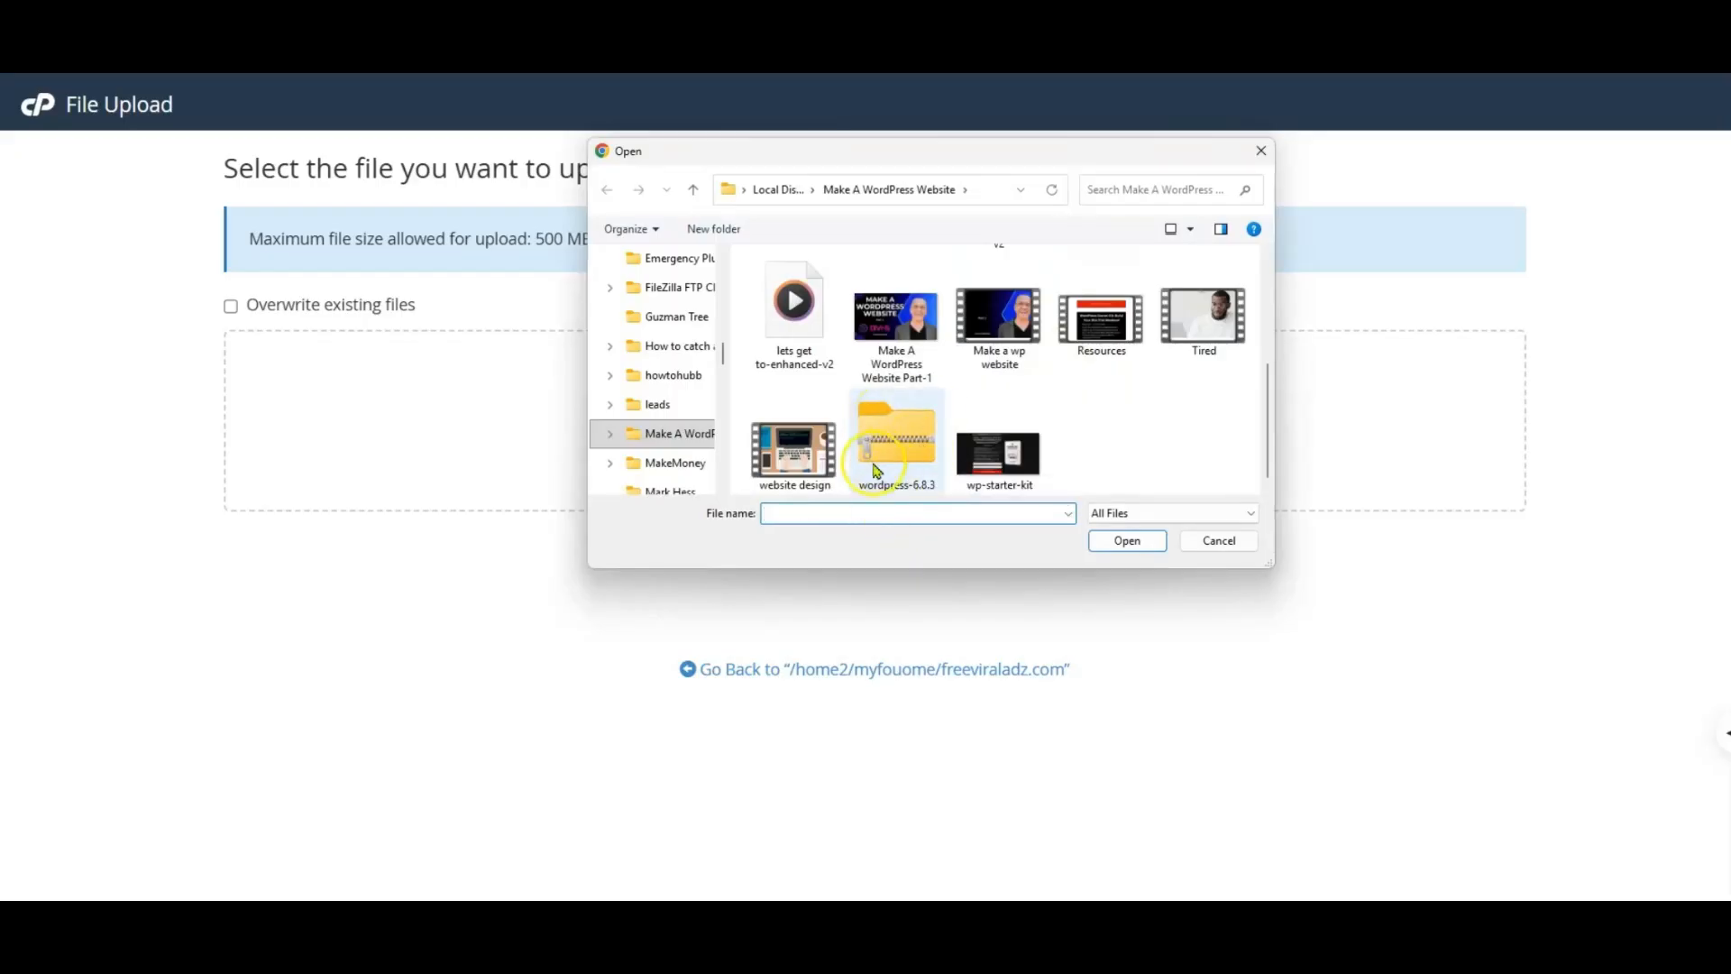
double_click(885, 442)
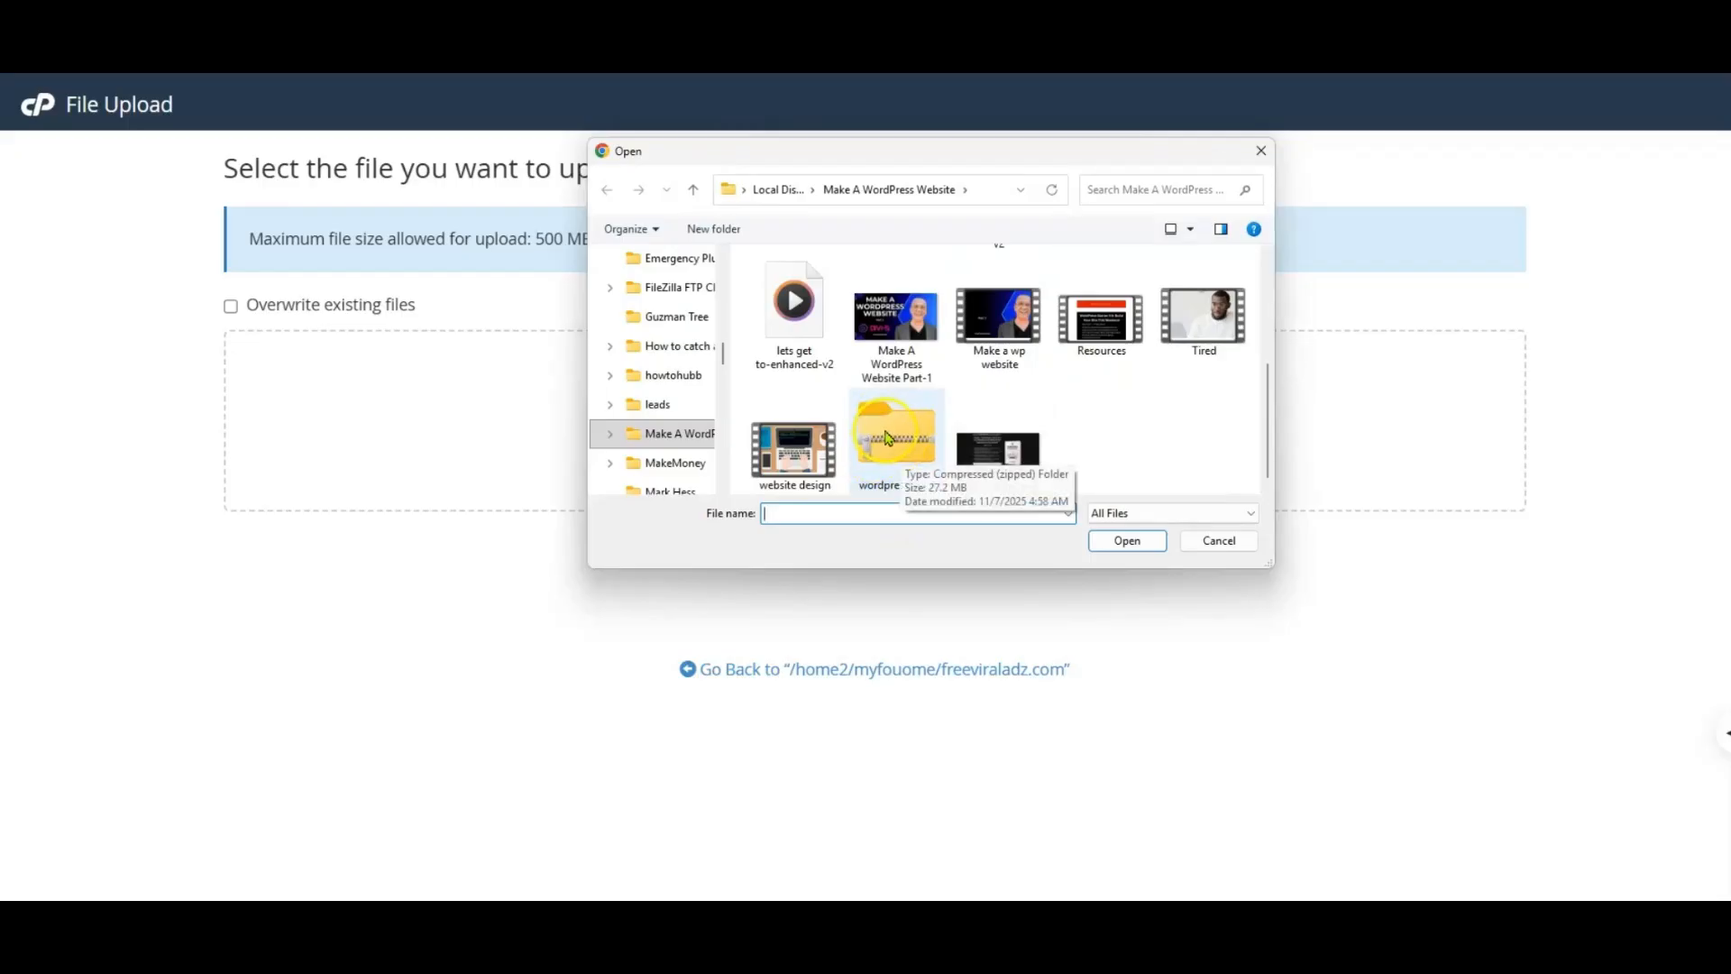
double_click(888, 439)
left_click(888, 439)
left_click(1127, 541)
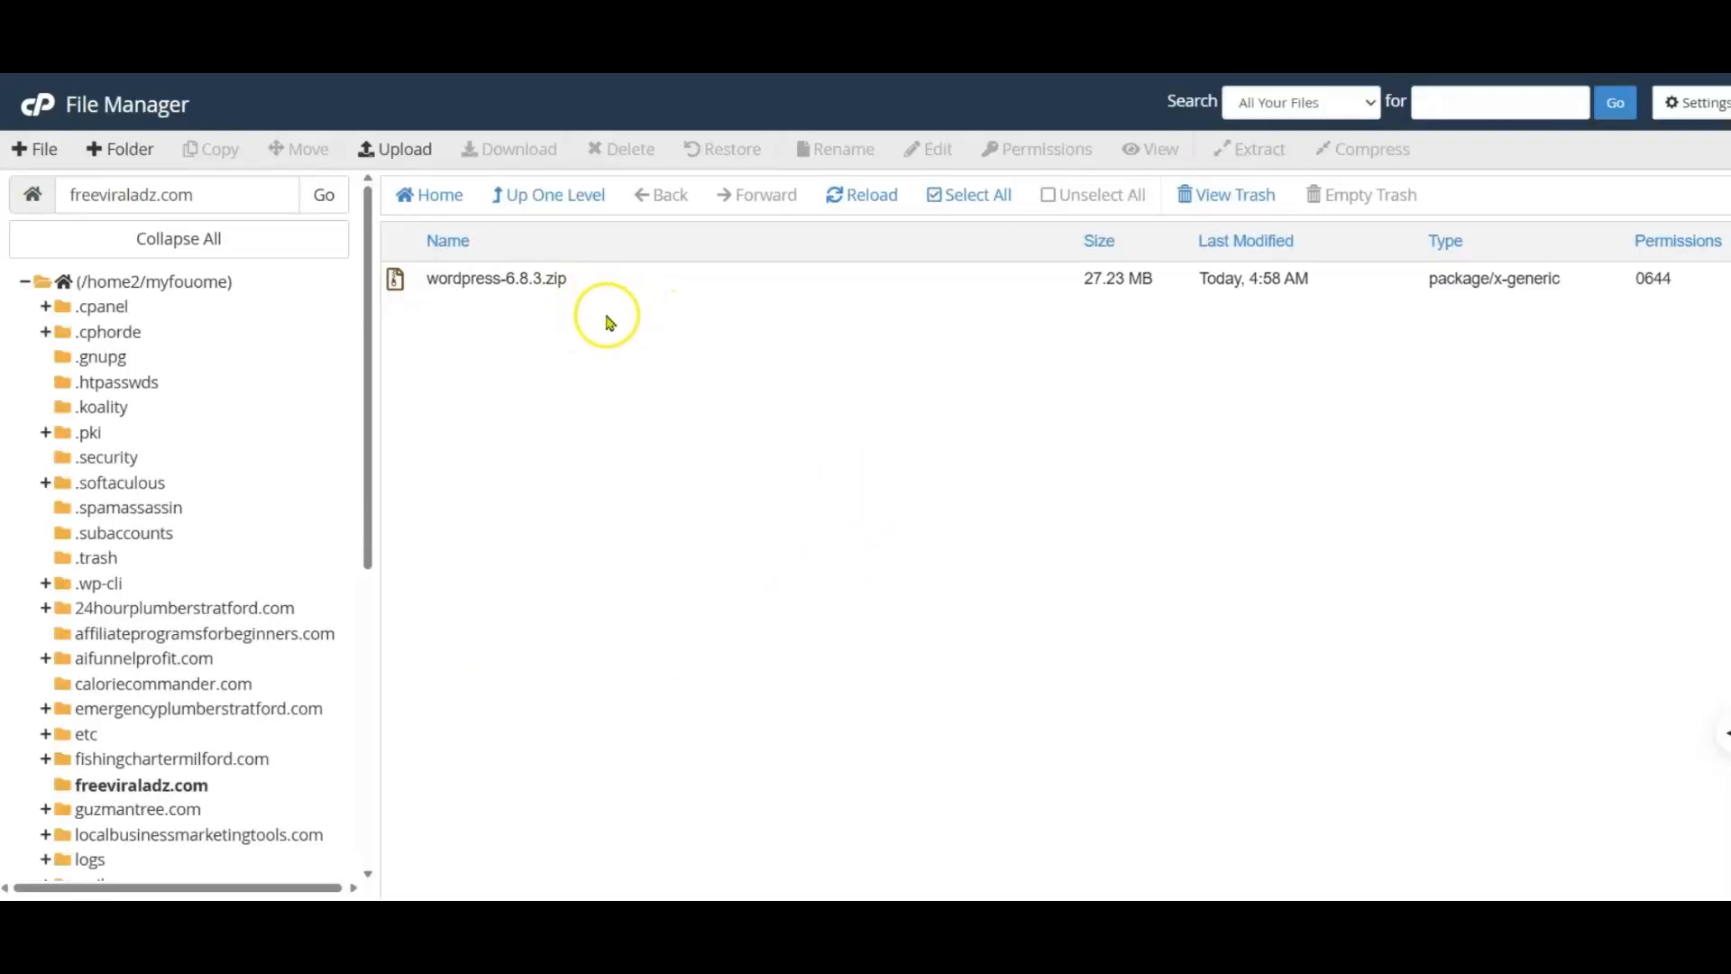
Step: Extract wordpress-6.8.3.zip into /freeviraladz.com and close the extraction results
left_click(508, 281)
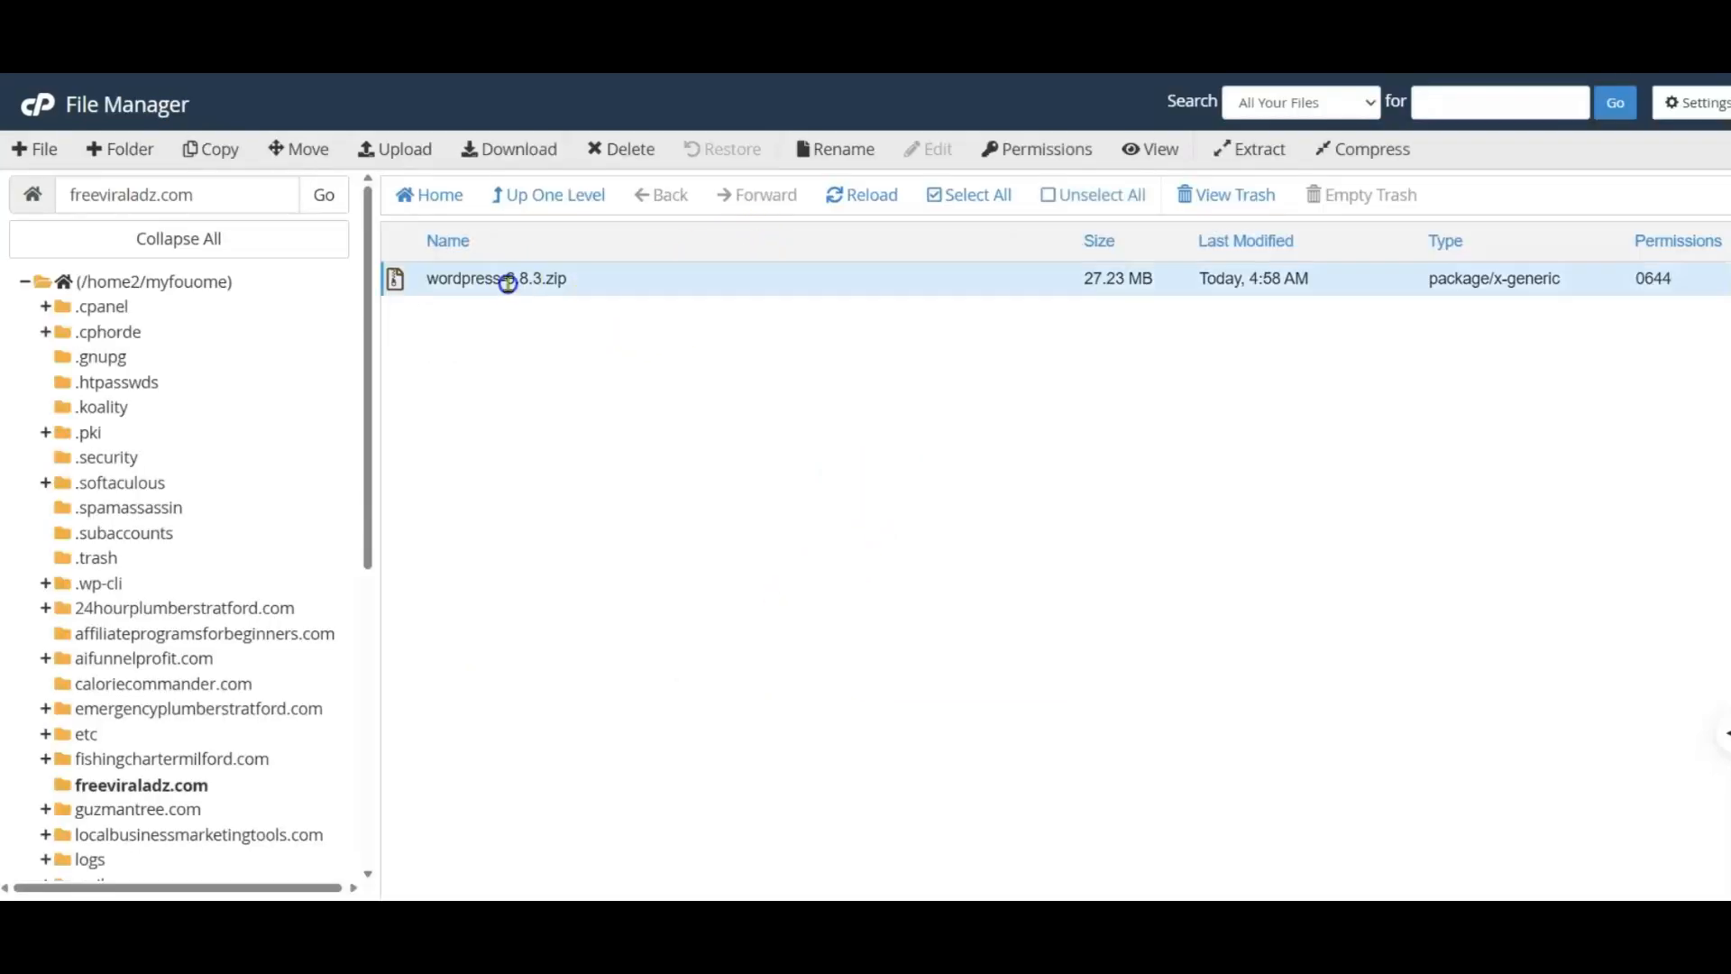
left_click(1258, 150)
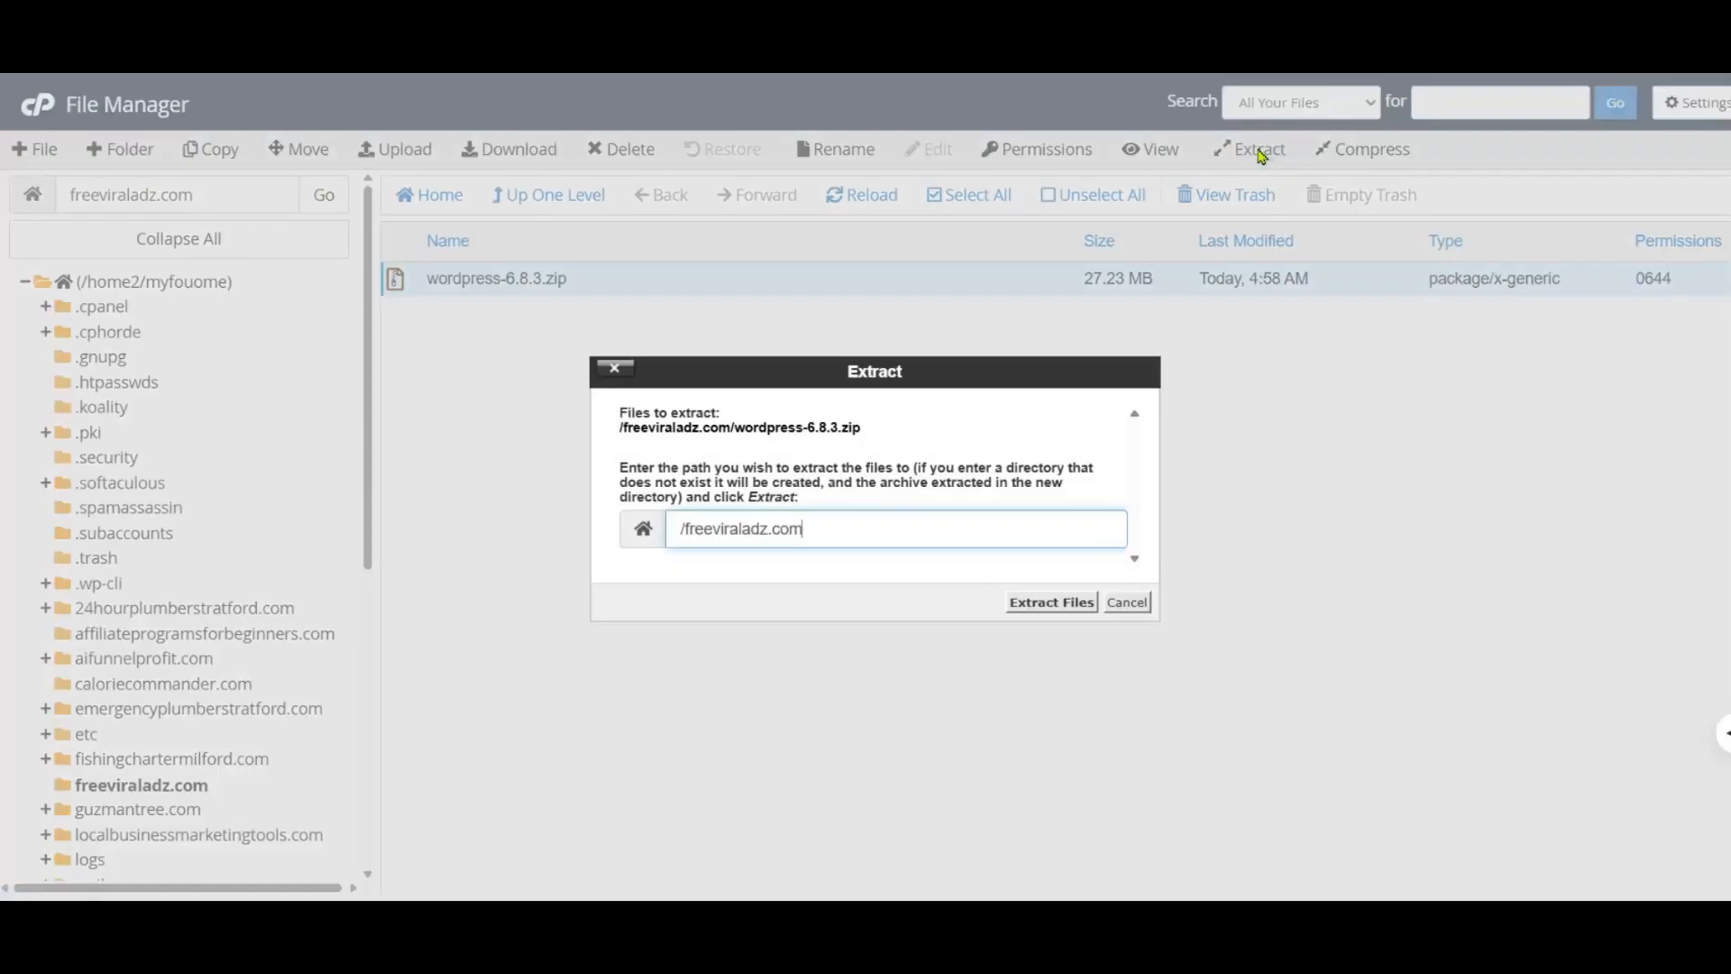
left_click(1035, 605)
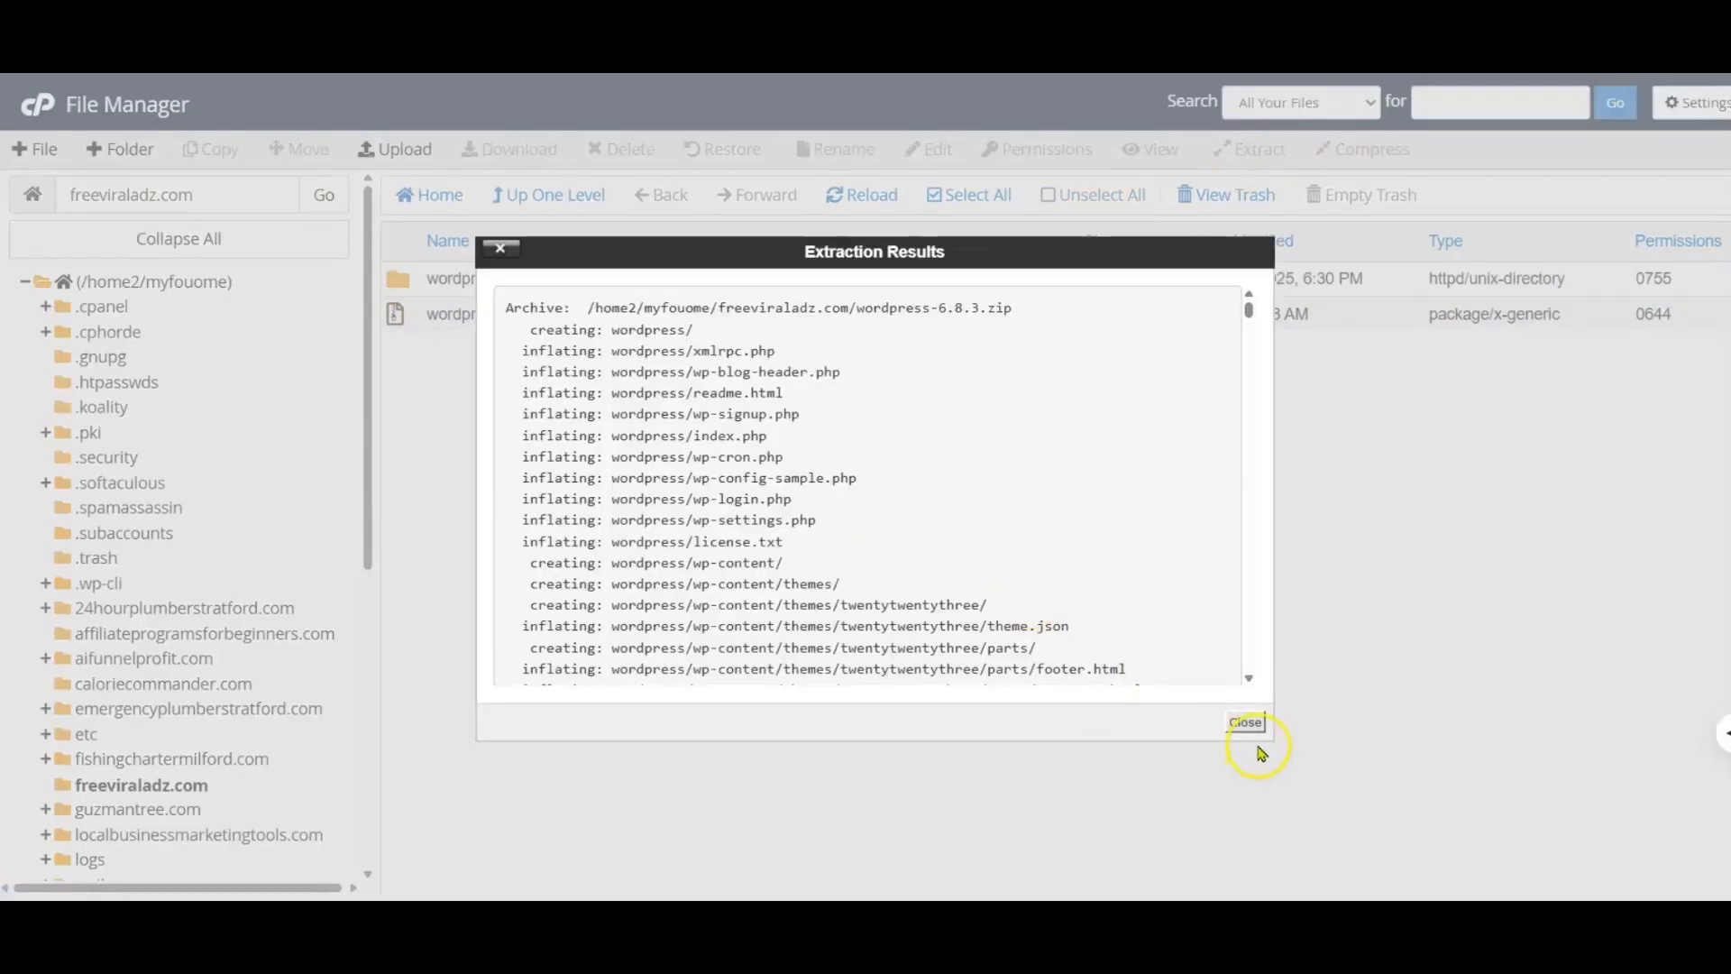
left_click(1247, 724)
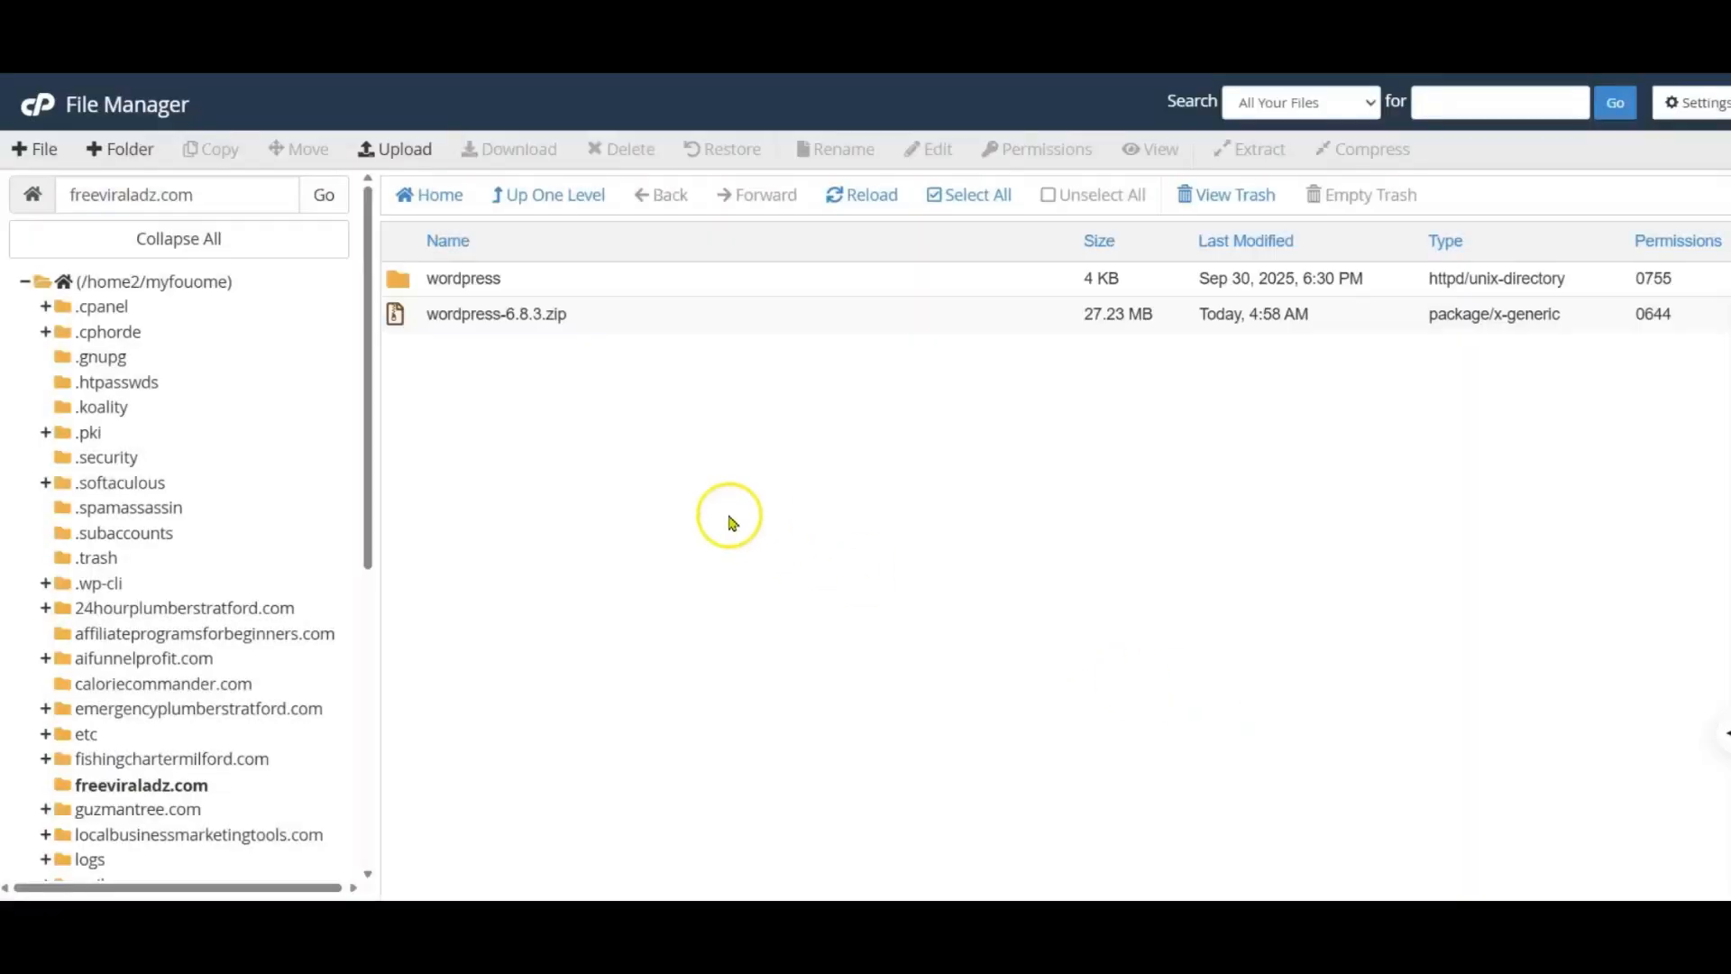
Step: Move all files and folders from inside the extracted wordpress folder to /freeviraladz.com/
double_click(400, 281)
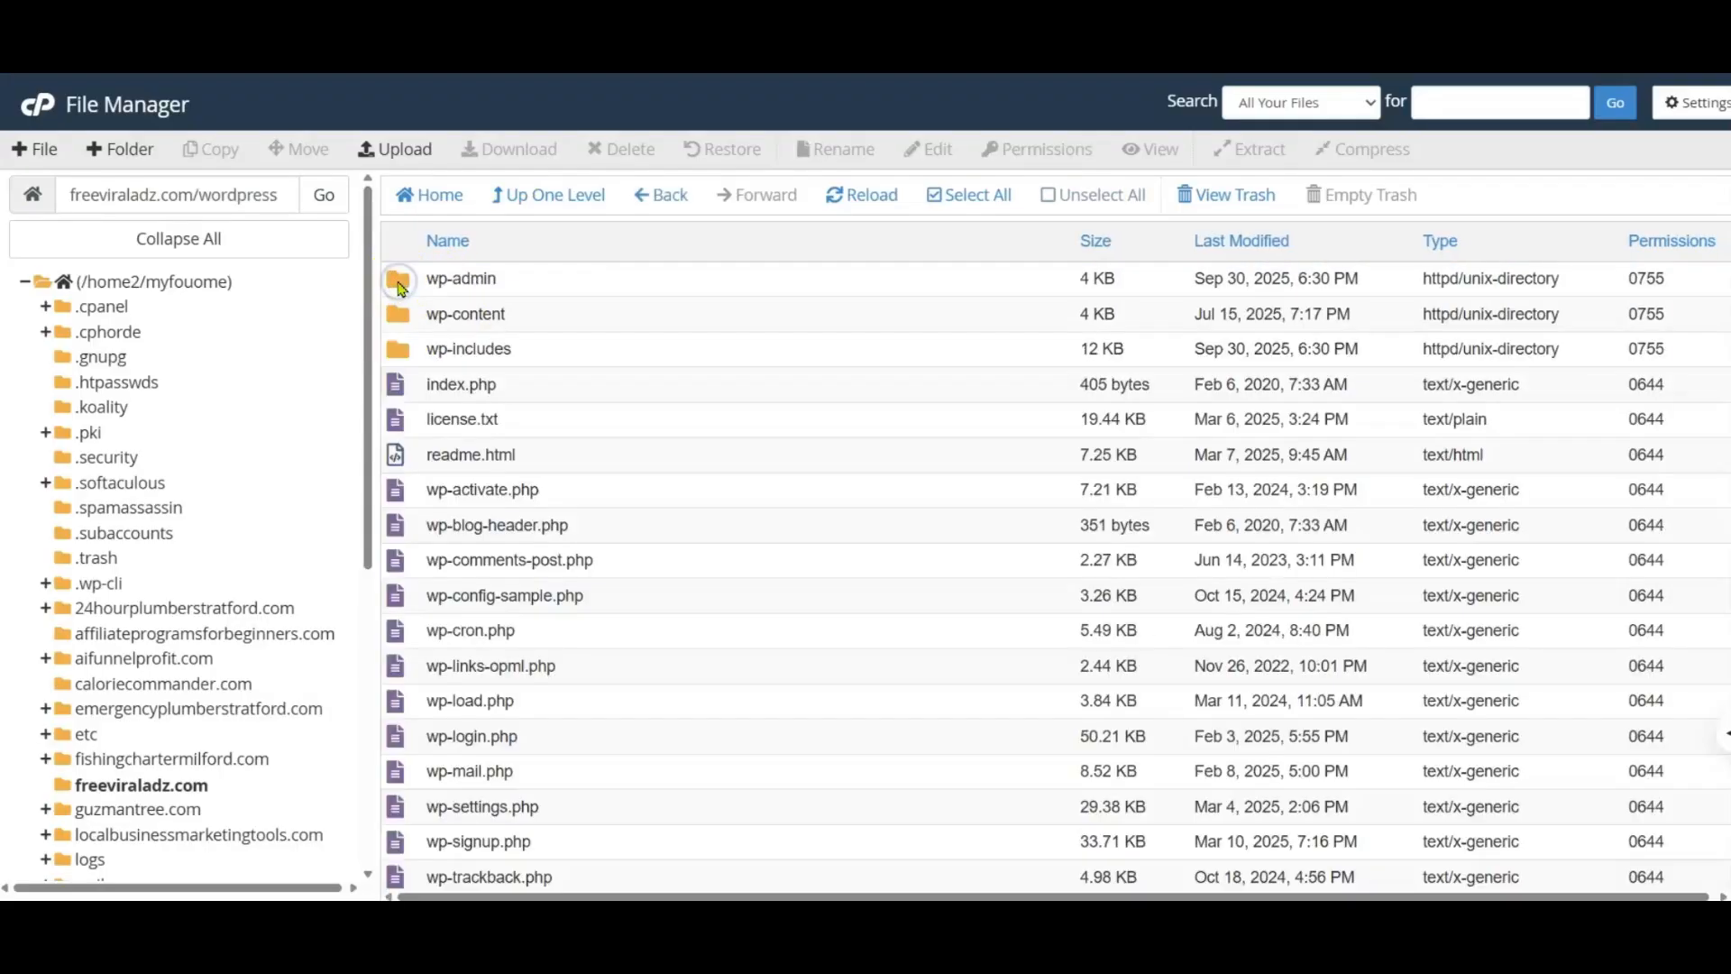
scroll(555, 406, "down", 1)
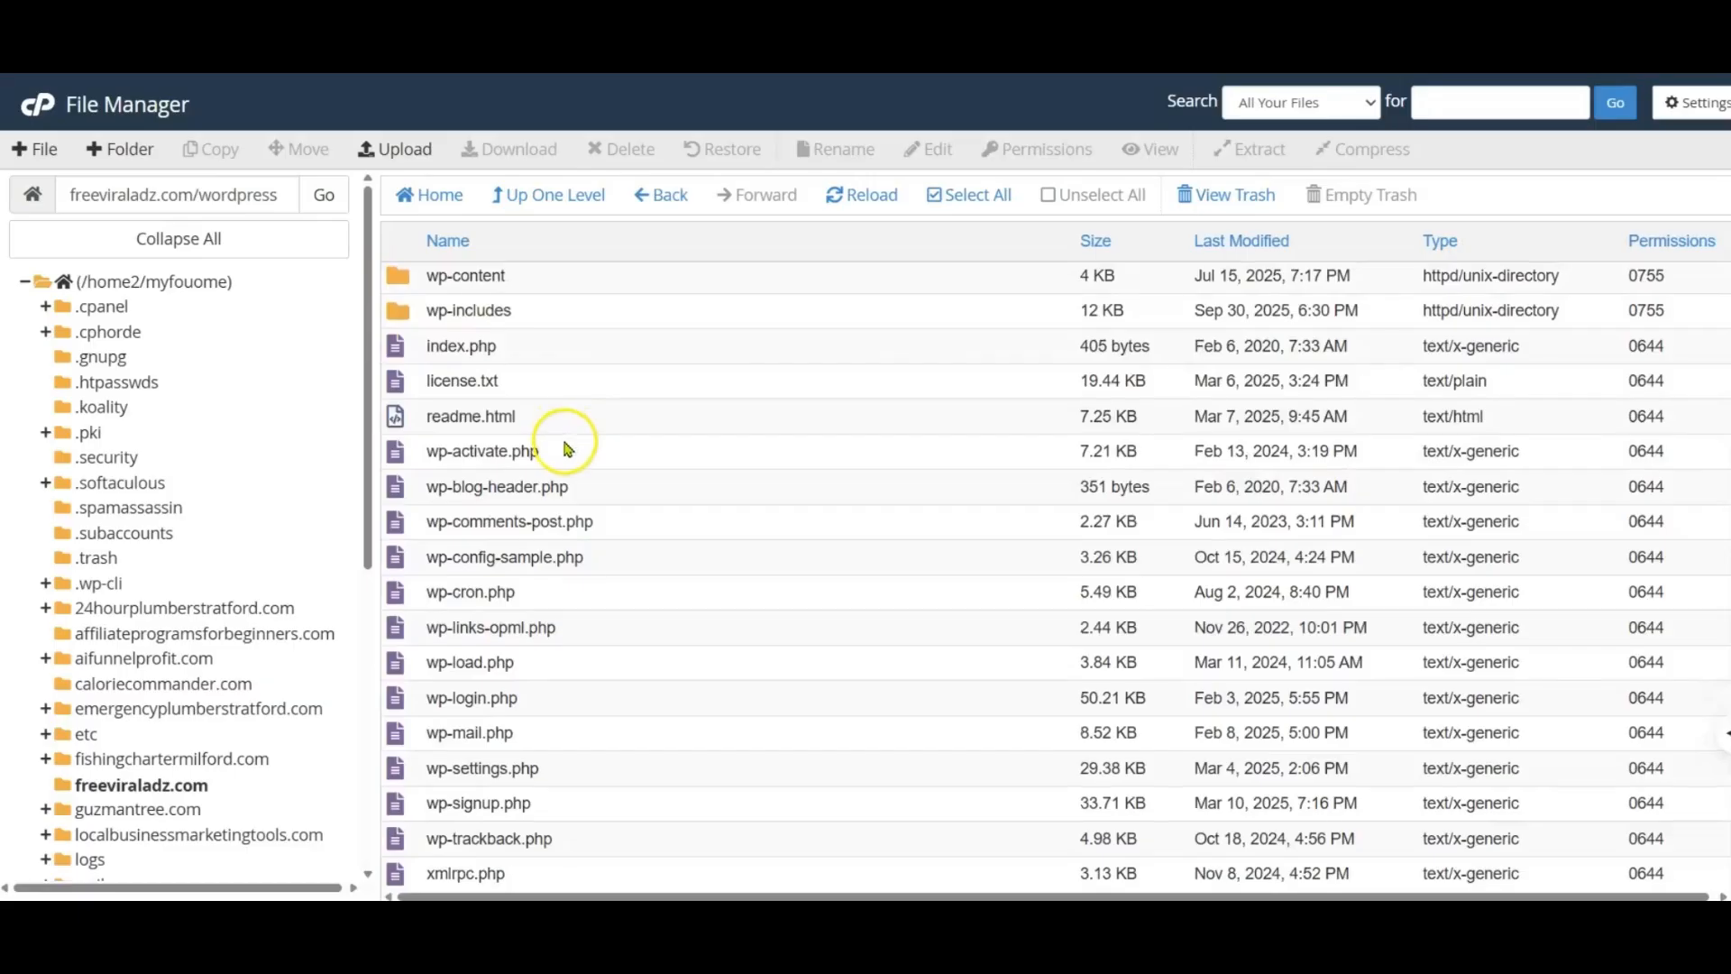
scroll(568, 449, "up", 1)
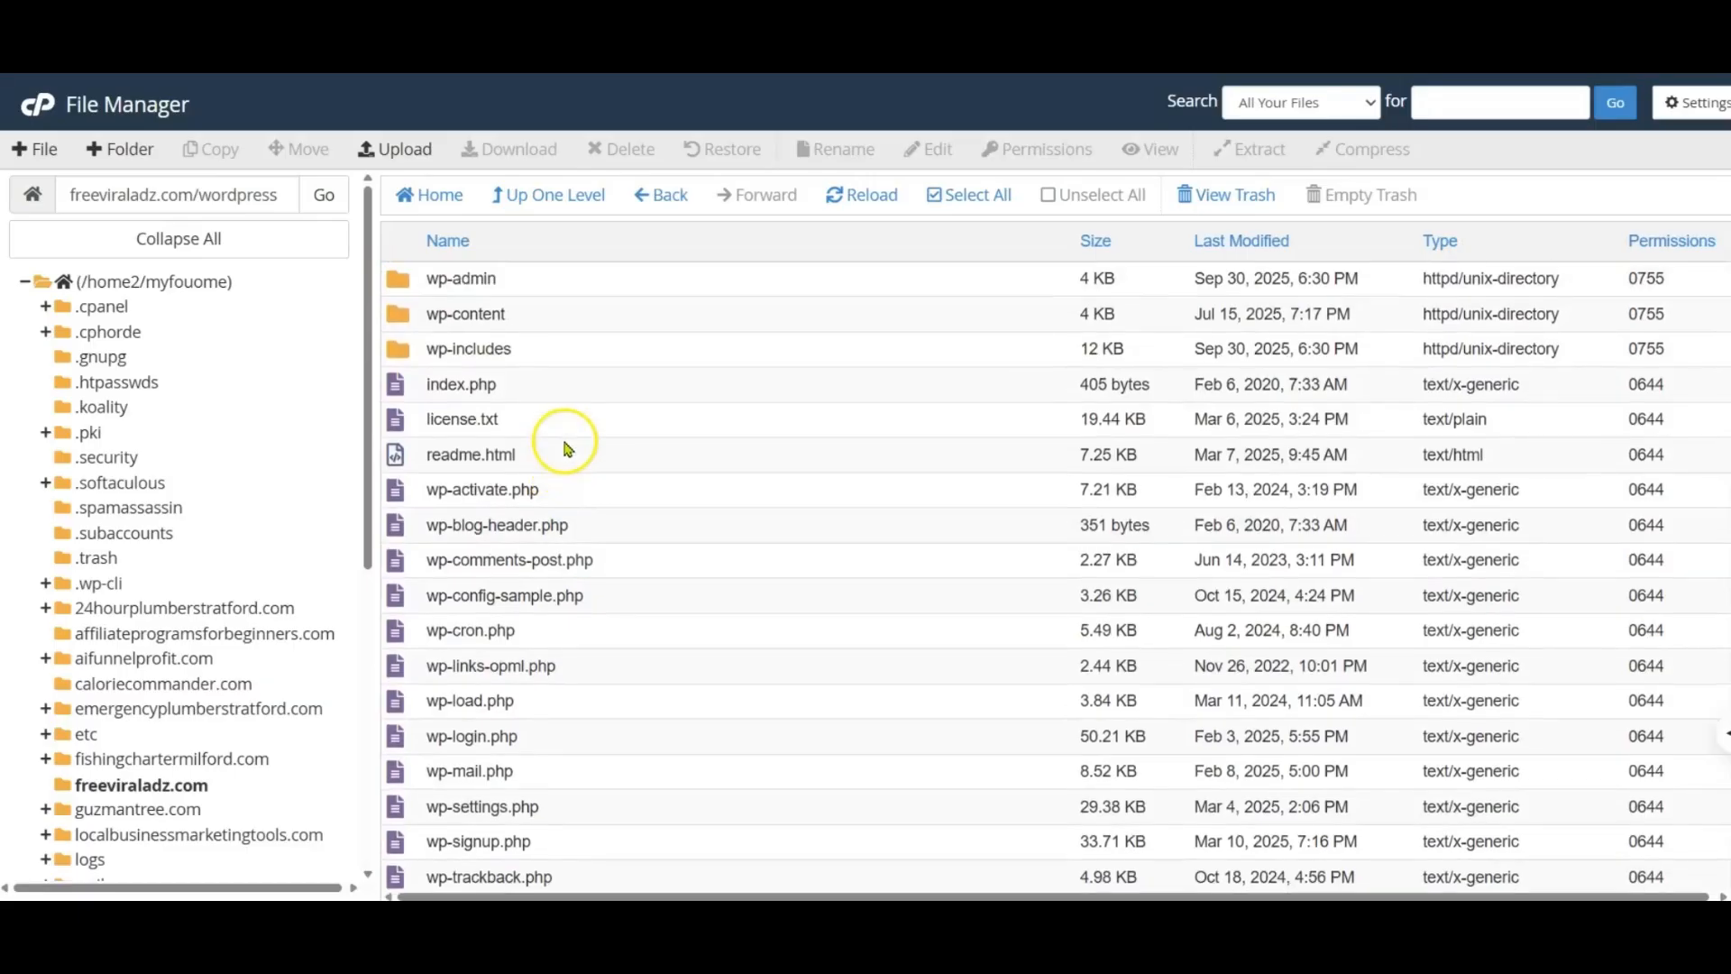
left_click(968, 207)
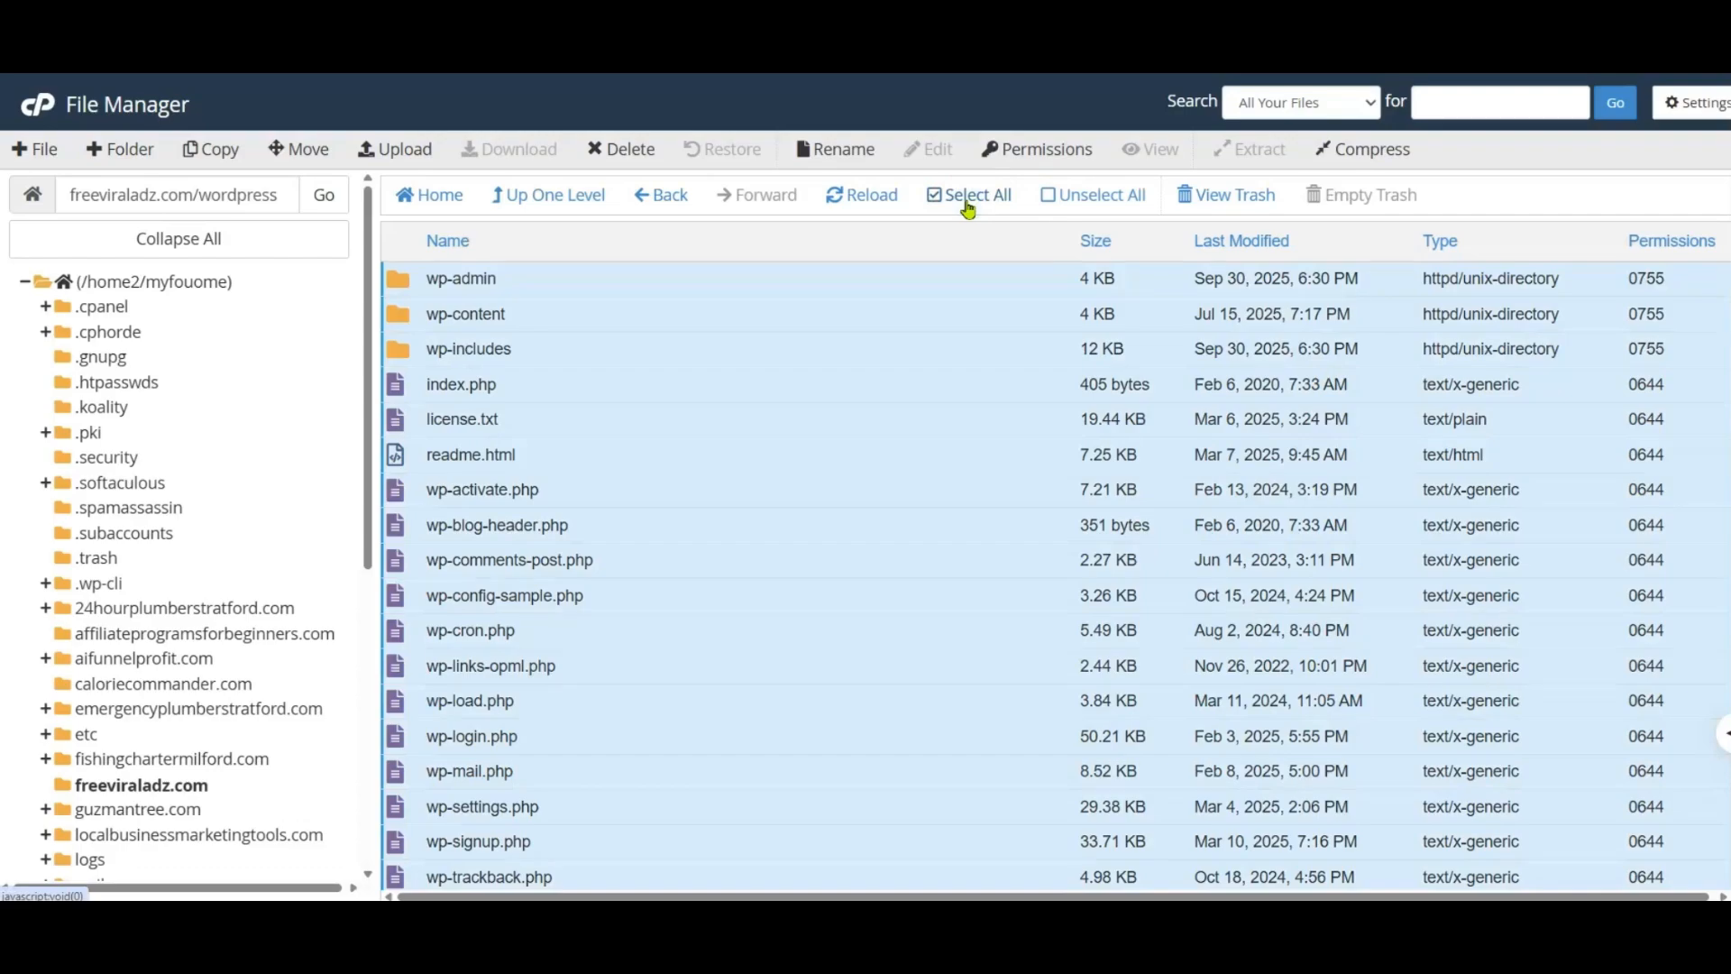
left_click(303, 150)
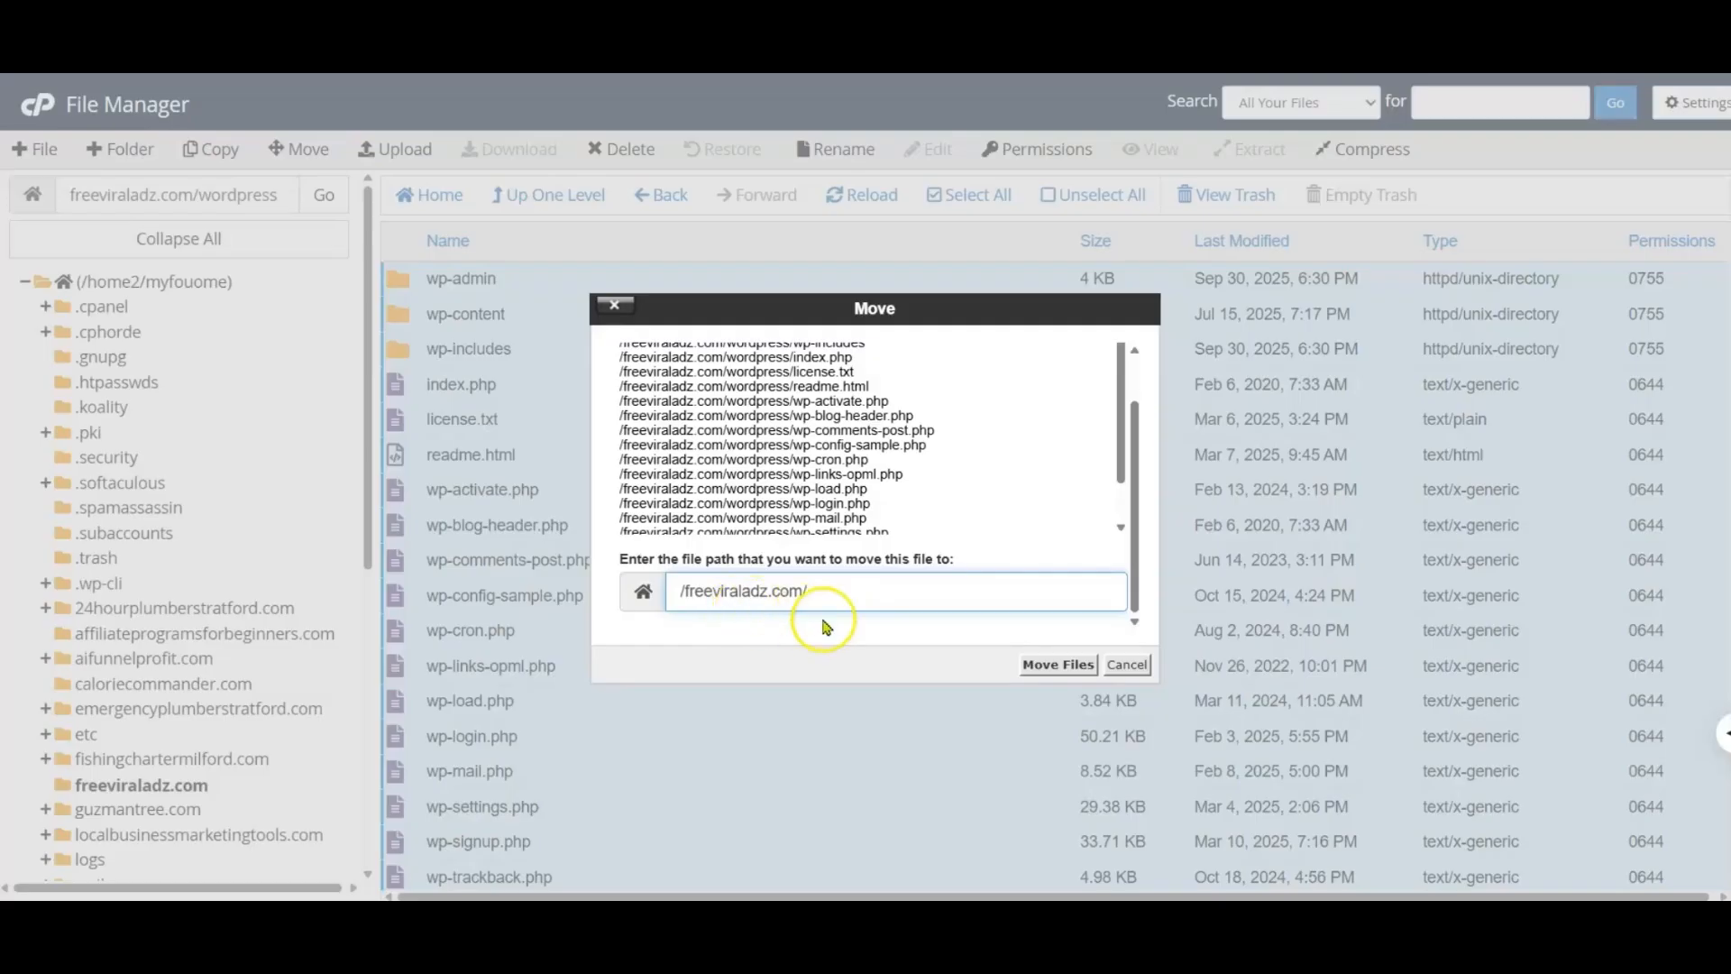
left_click(1046, 664)
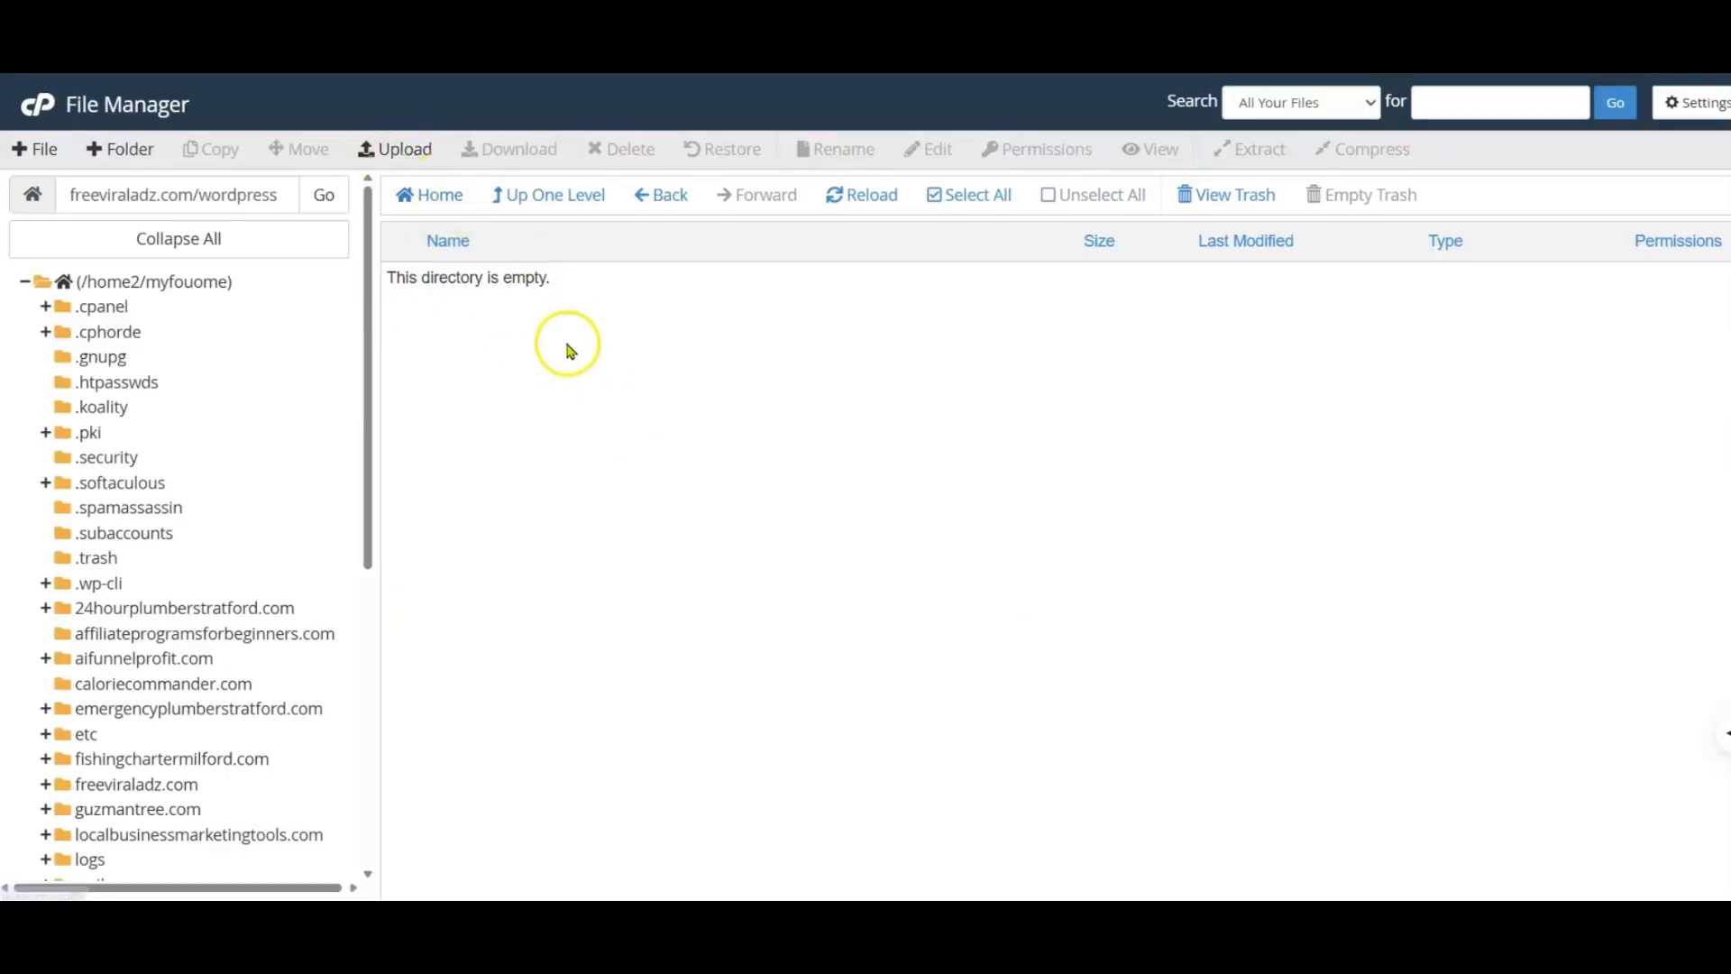
Step: Return to the freeviraladz.com directory and move the leftover wordpress folder and wordpress-6.8.3.zip to the trash
left_click(549, 194)
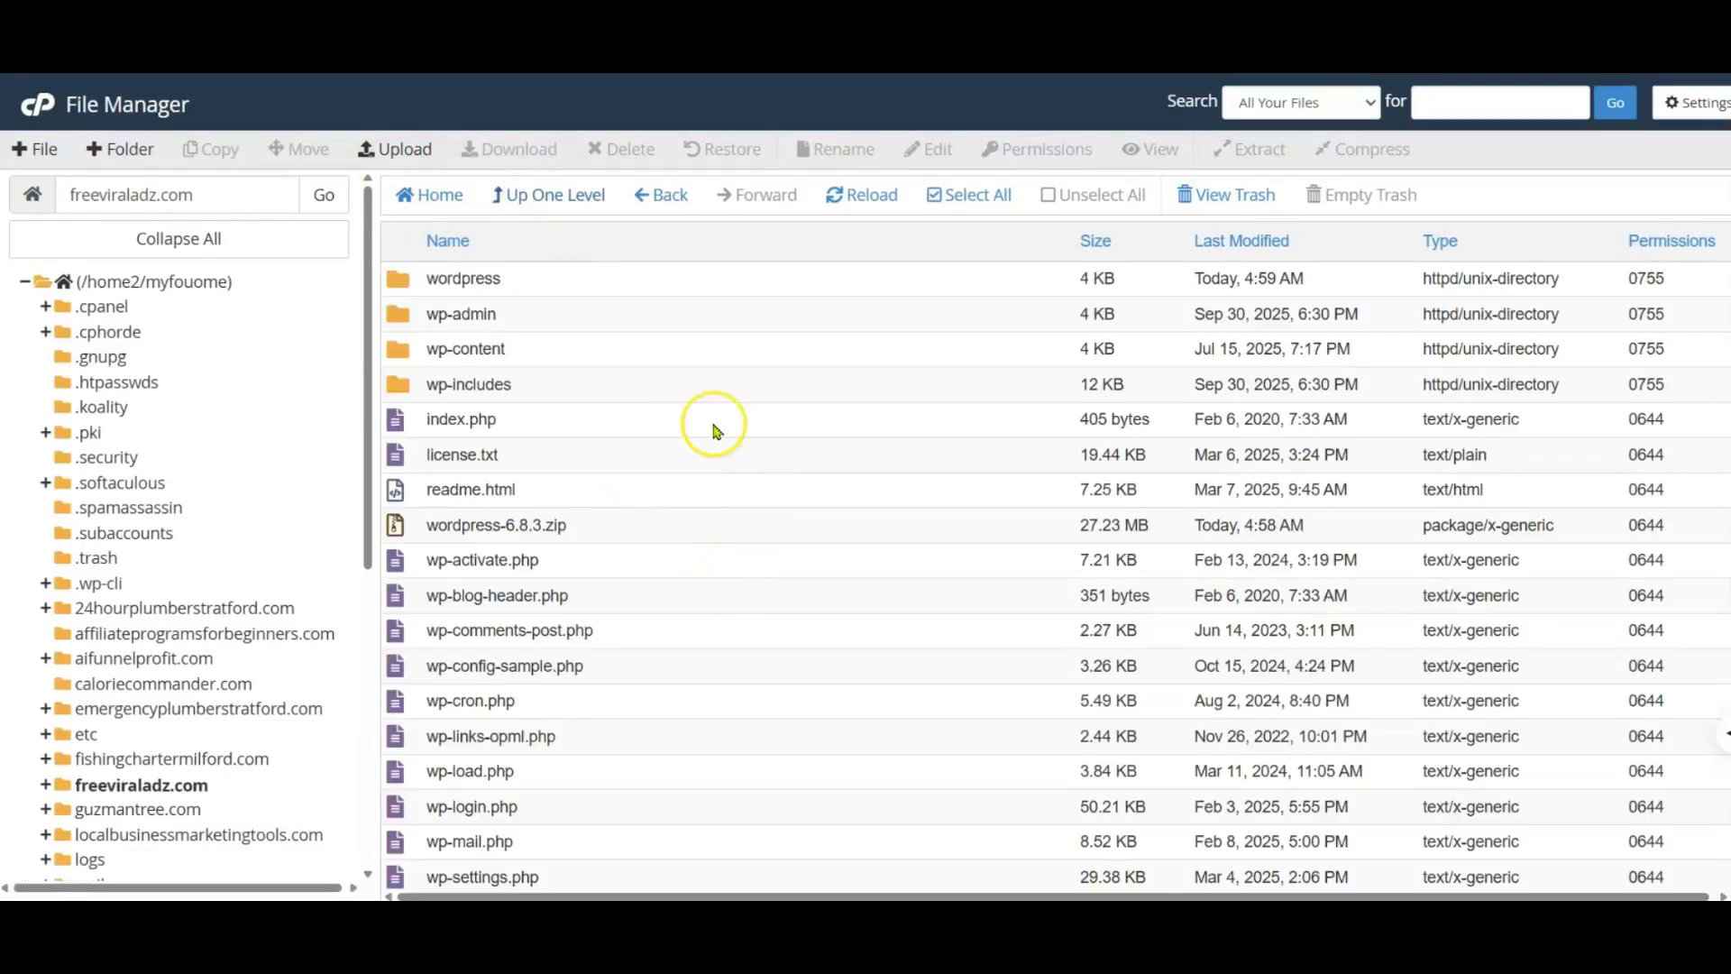
left_click(445, 283)
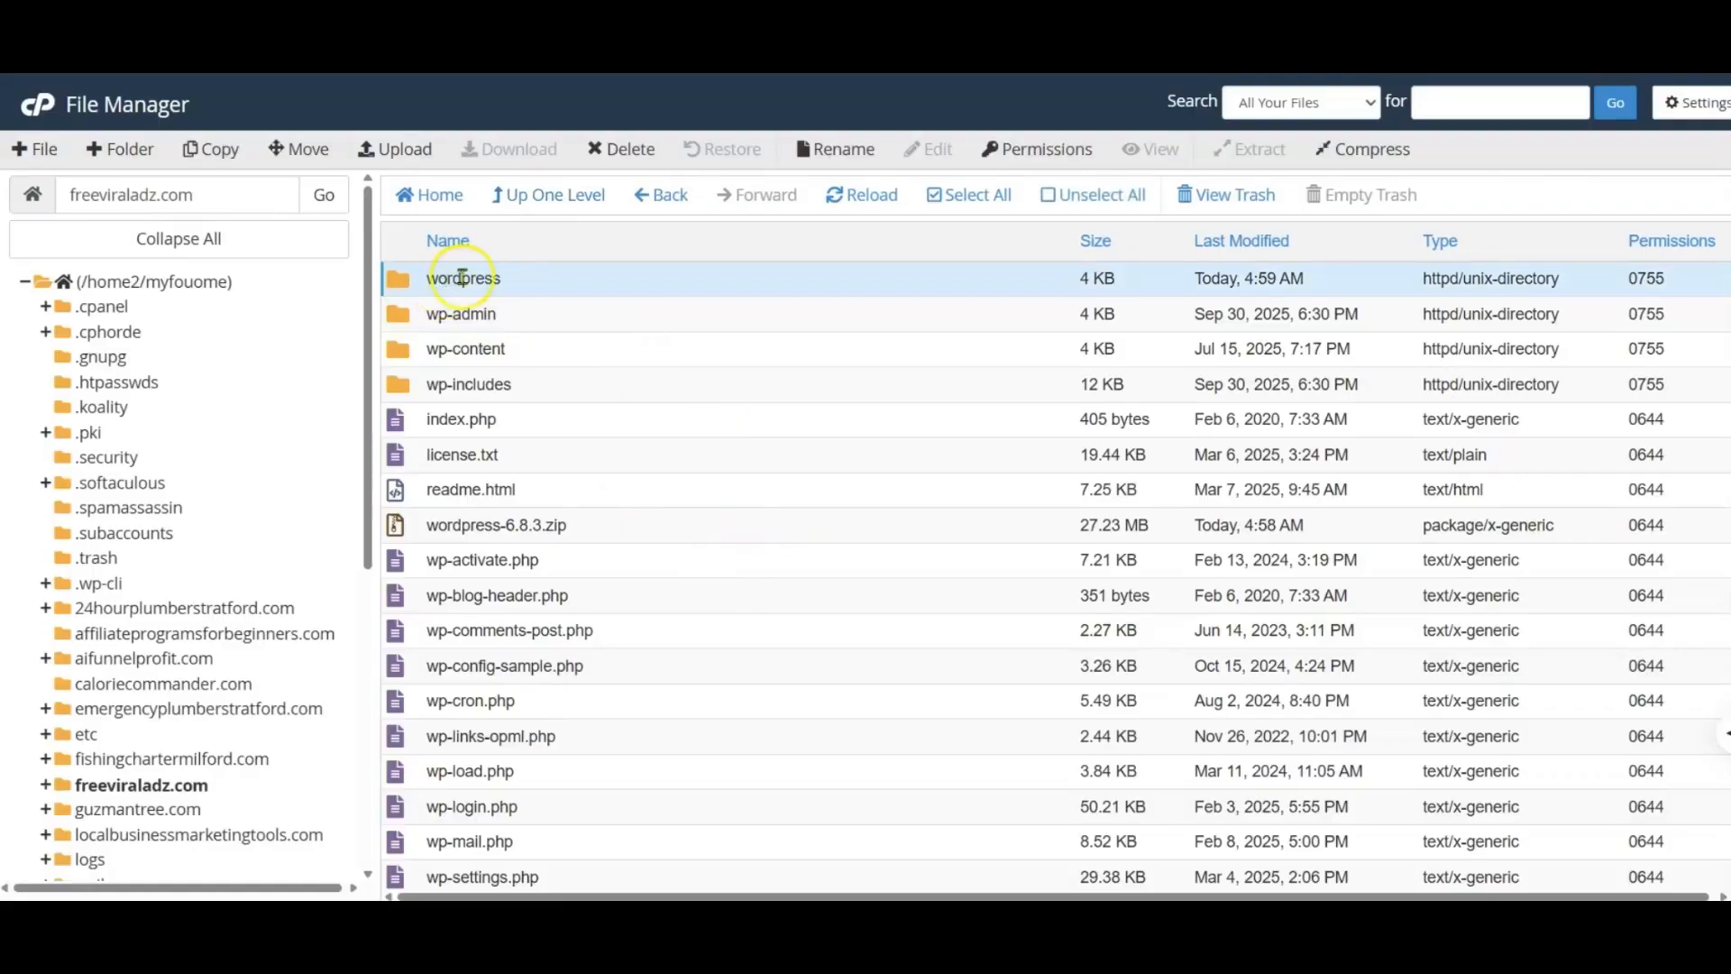
left_click(630, 151)
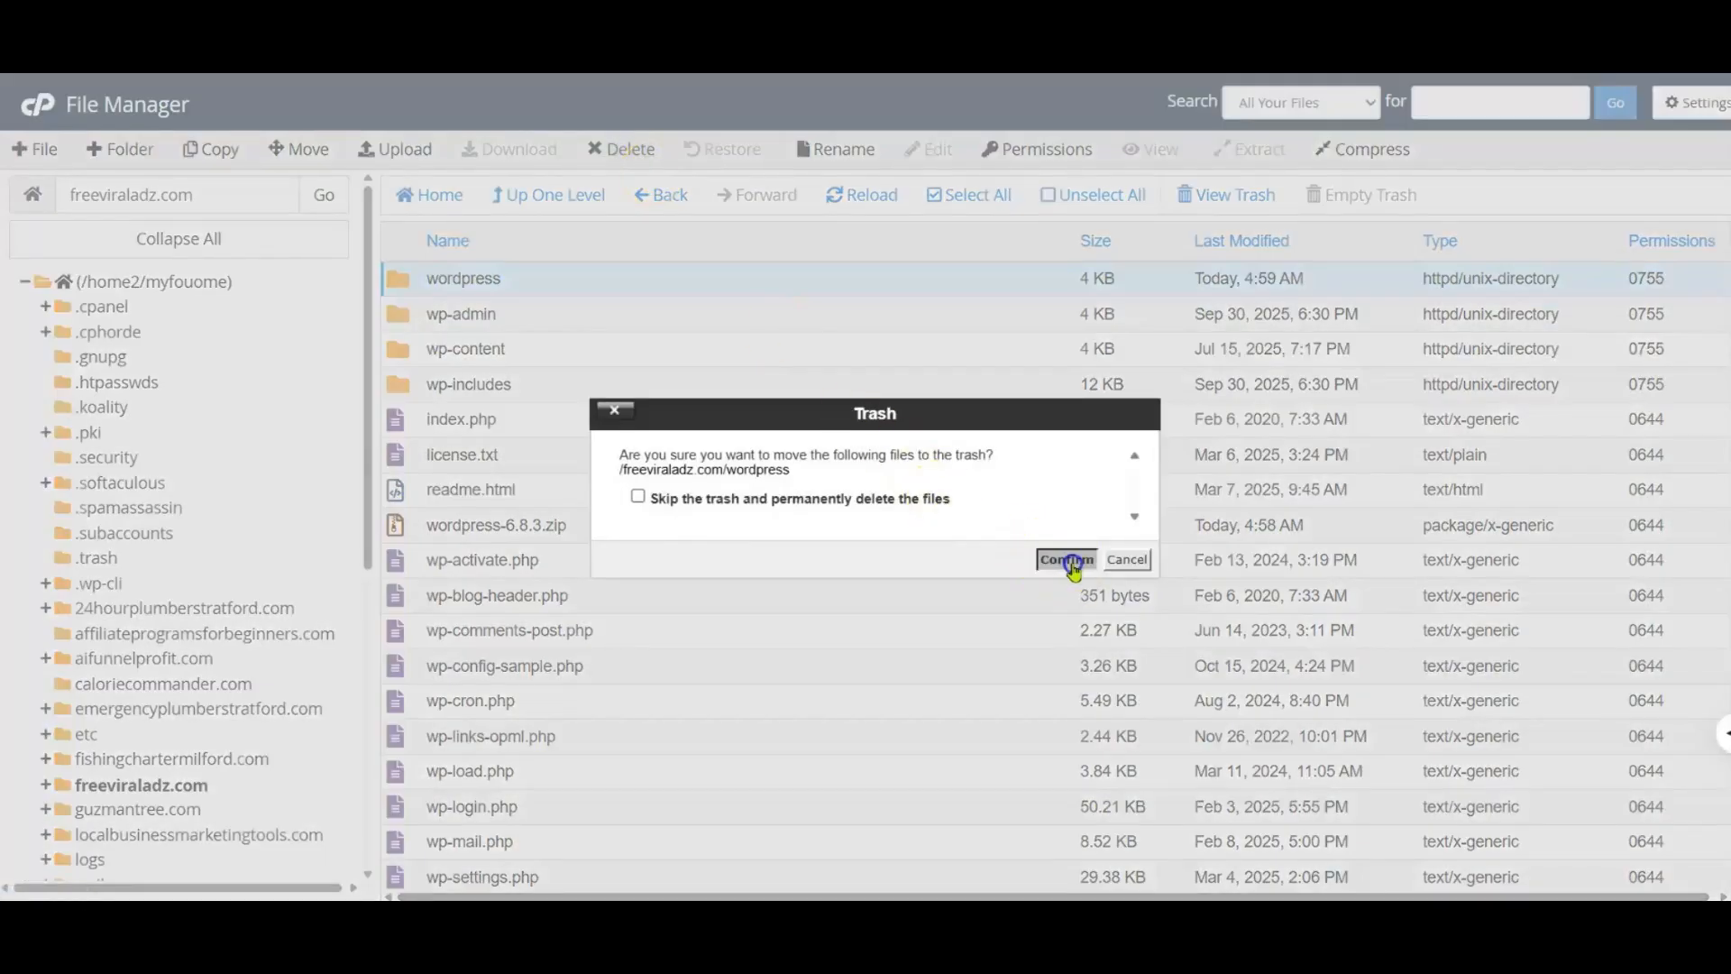
left_click(1066, 560)
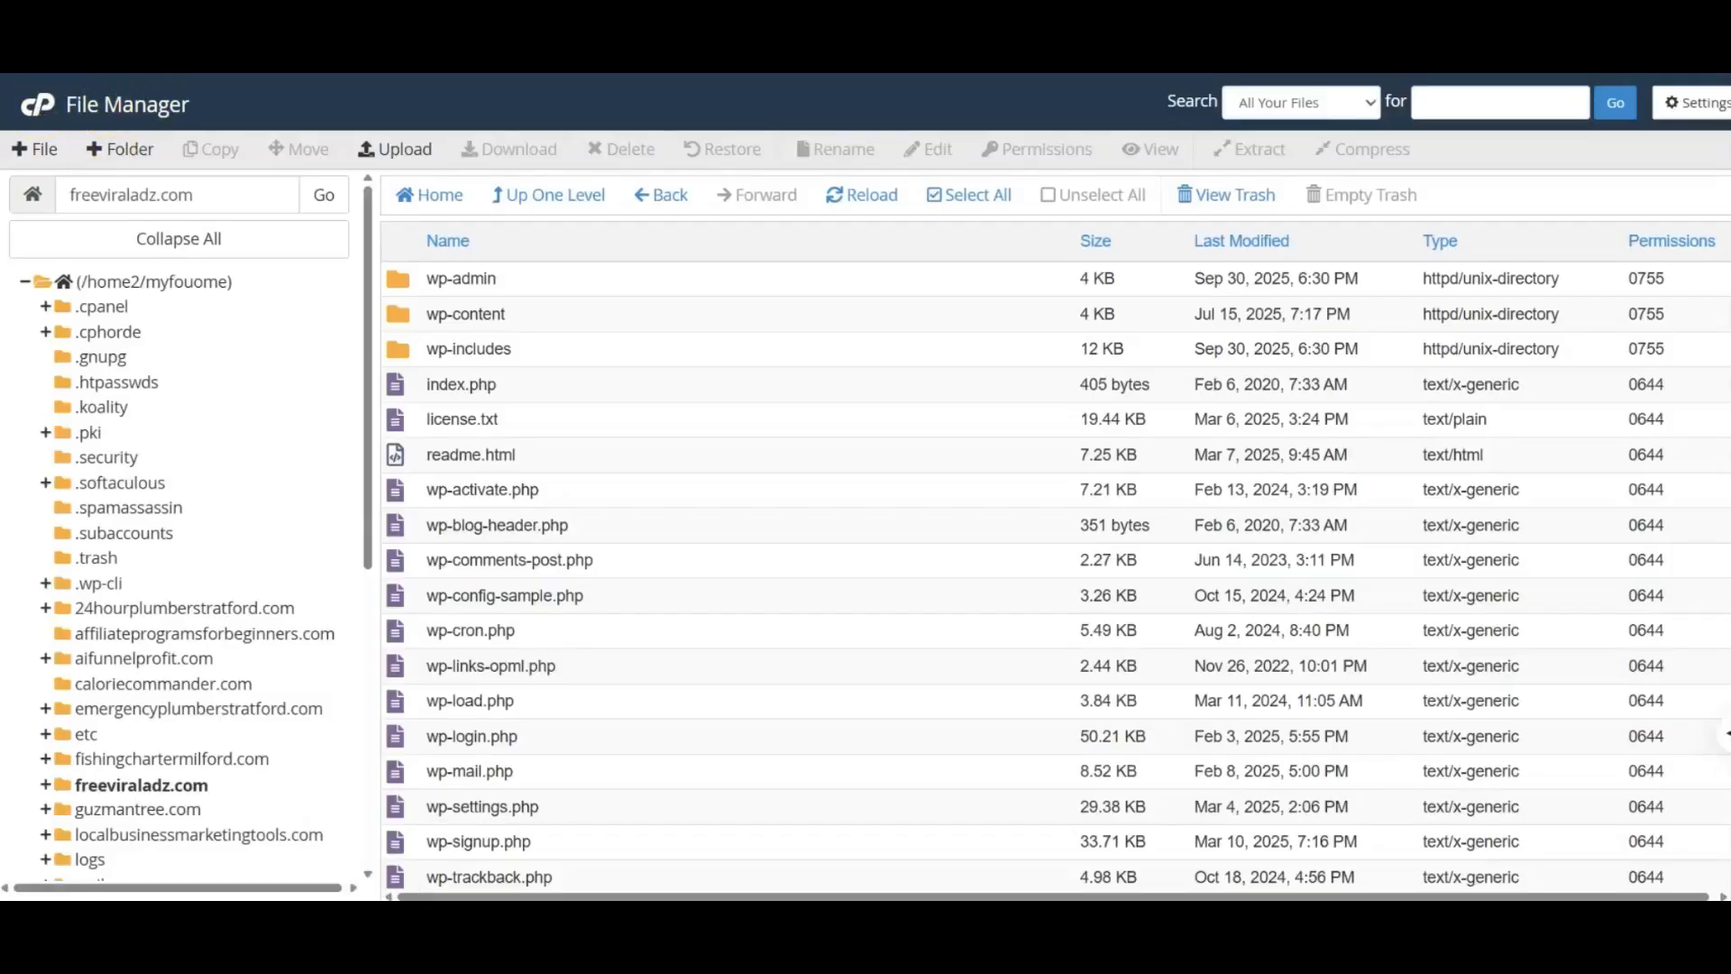
Step: Return to the cPanel Tools page and open MySQL Databases
left_click(40, 113)
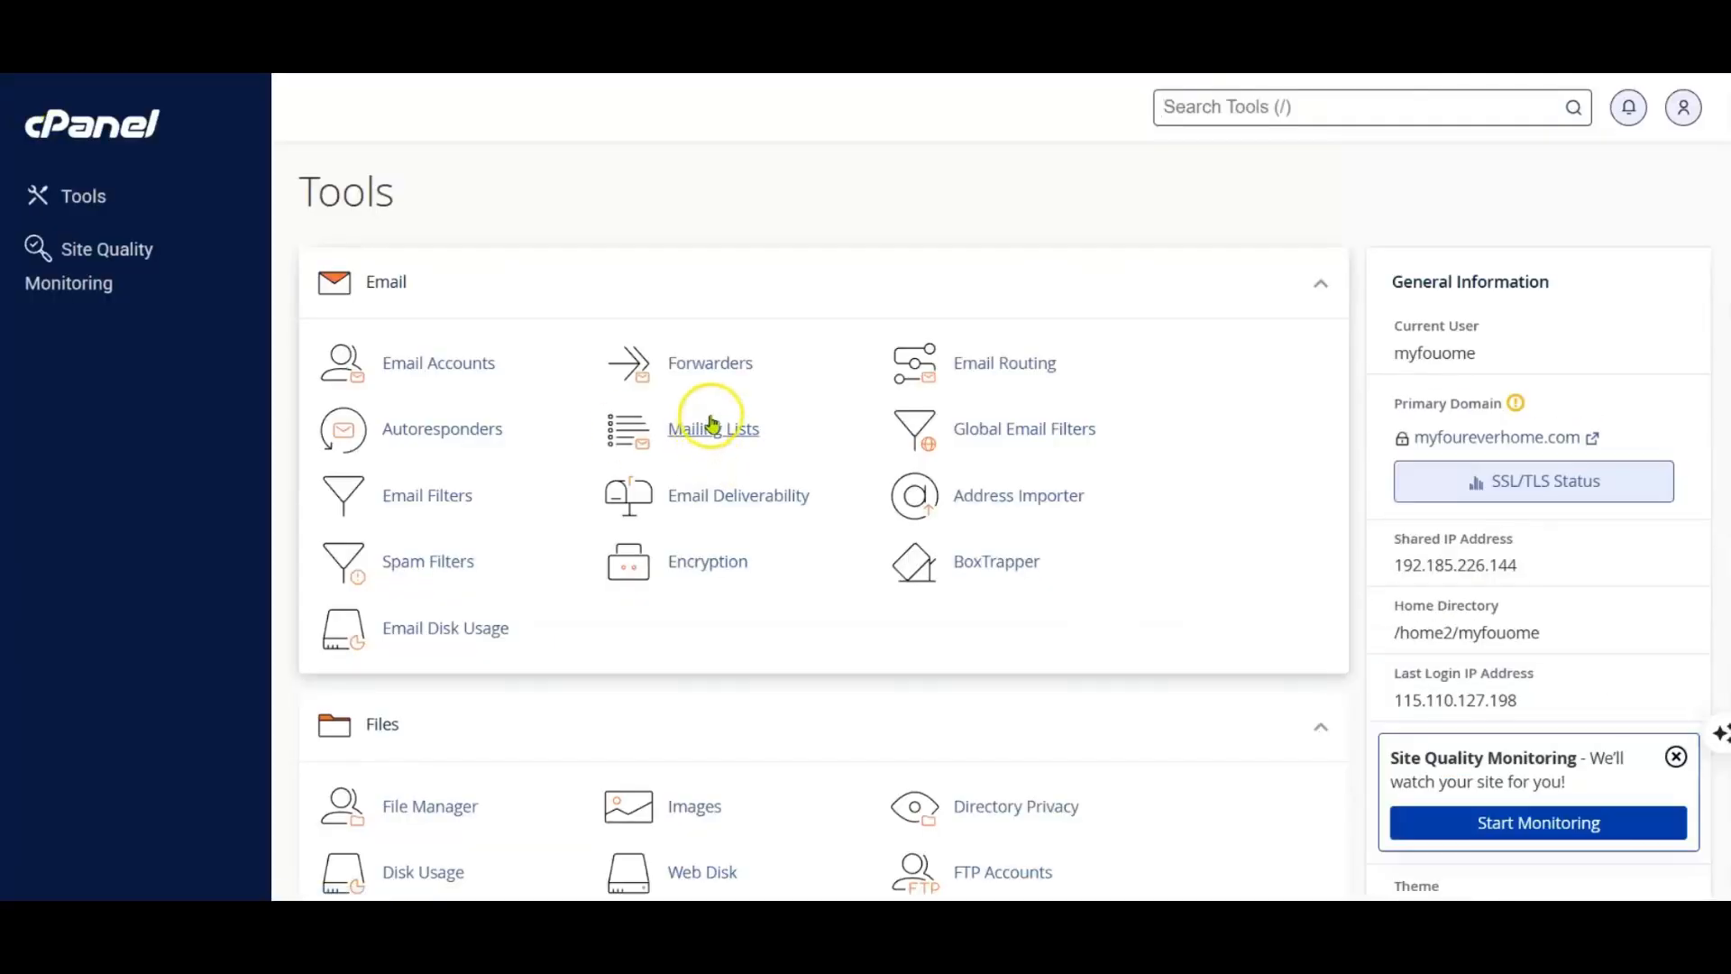
scroll(708, 410, "down", 5)
scroll(711, 419, "down", 3)
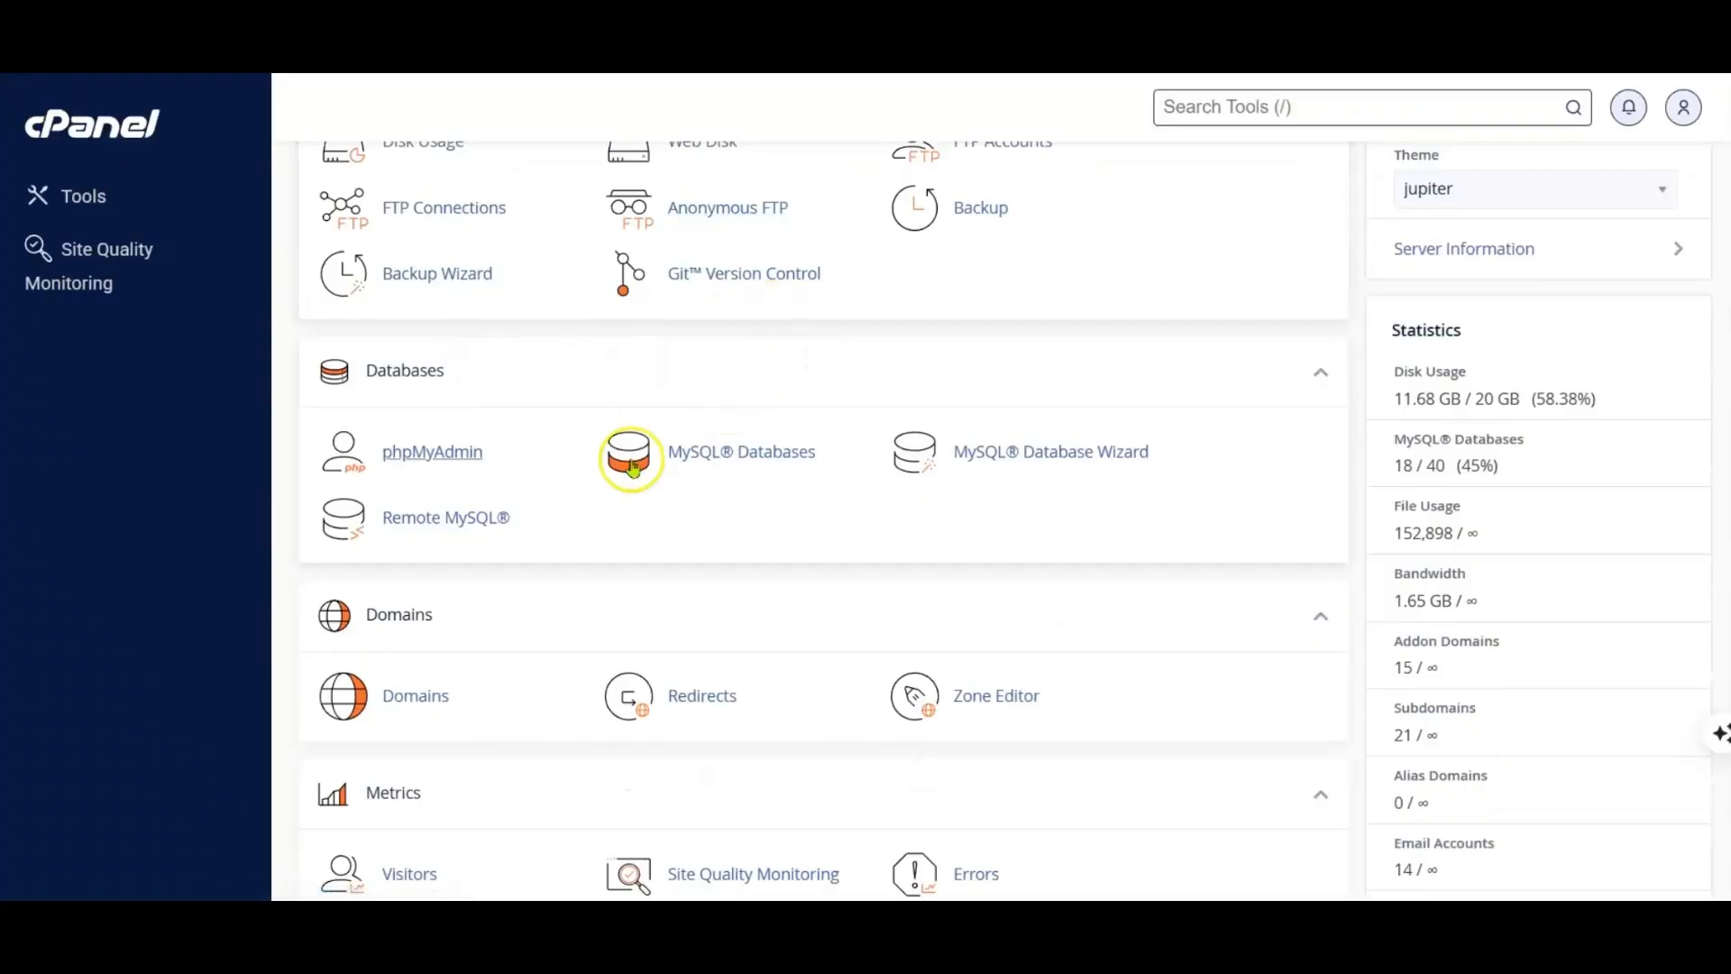
left_click(741, 464)
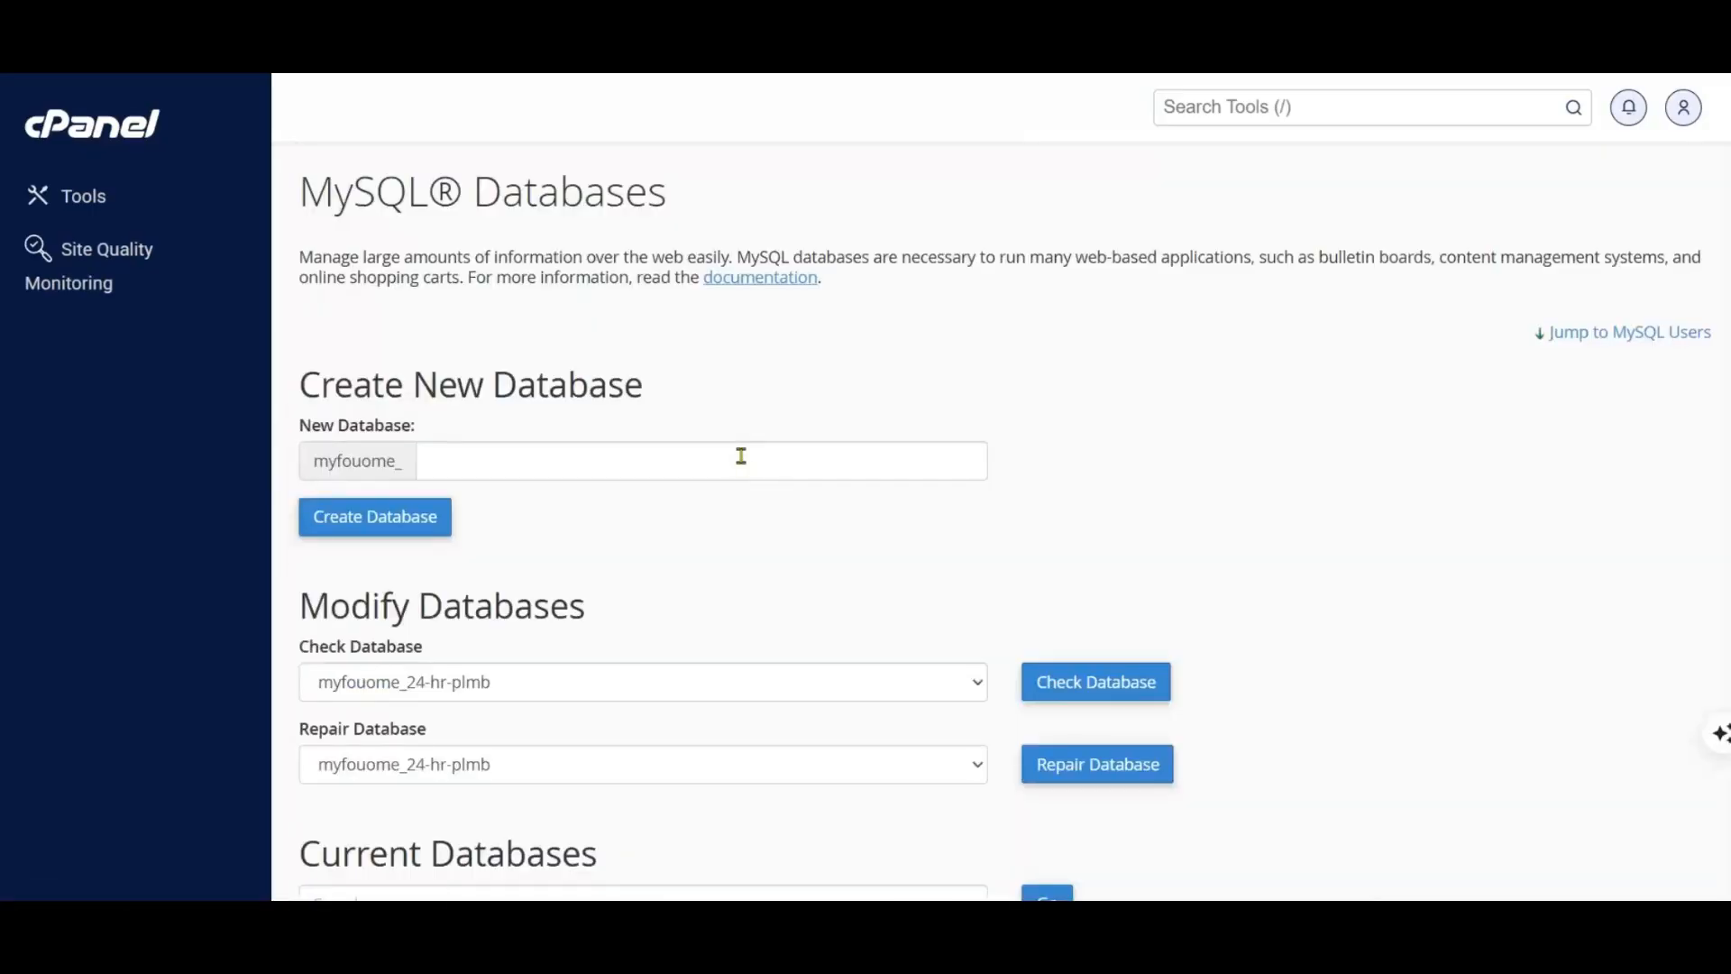
Step: Create a new MySQL database with the name free-adz after the account prefix, and return to the MySQL Databases page
scroll(630, 452, "down", 2)
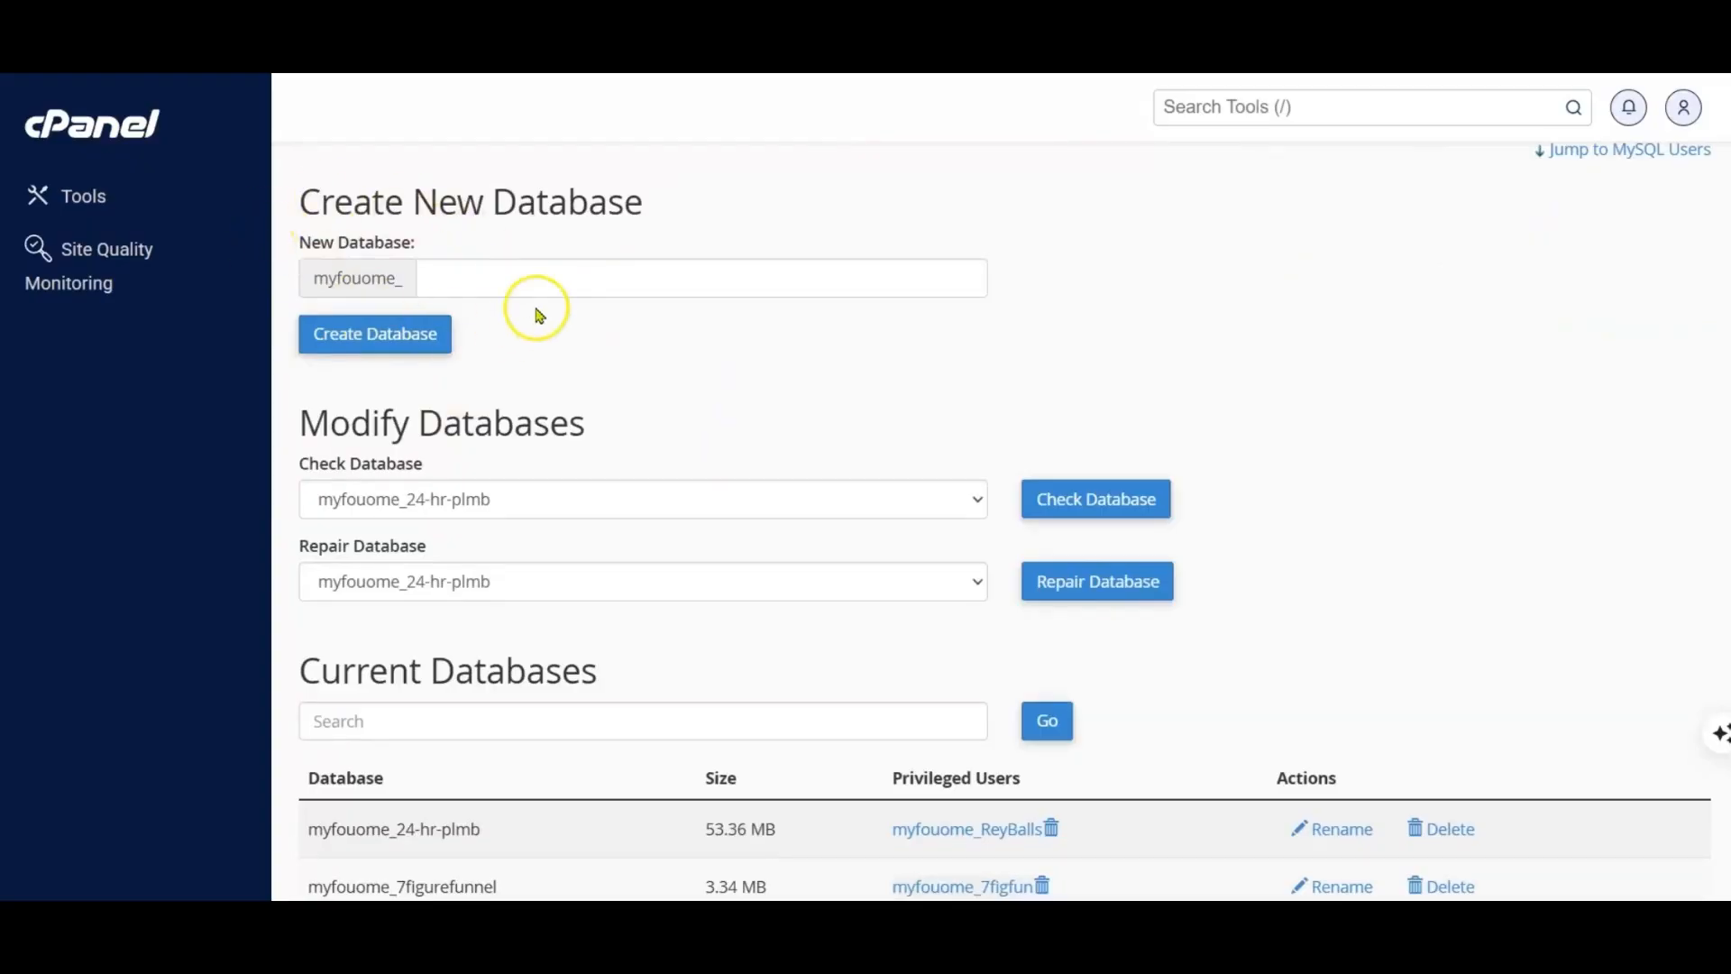
left_click(506, 283)
type("free-adz")
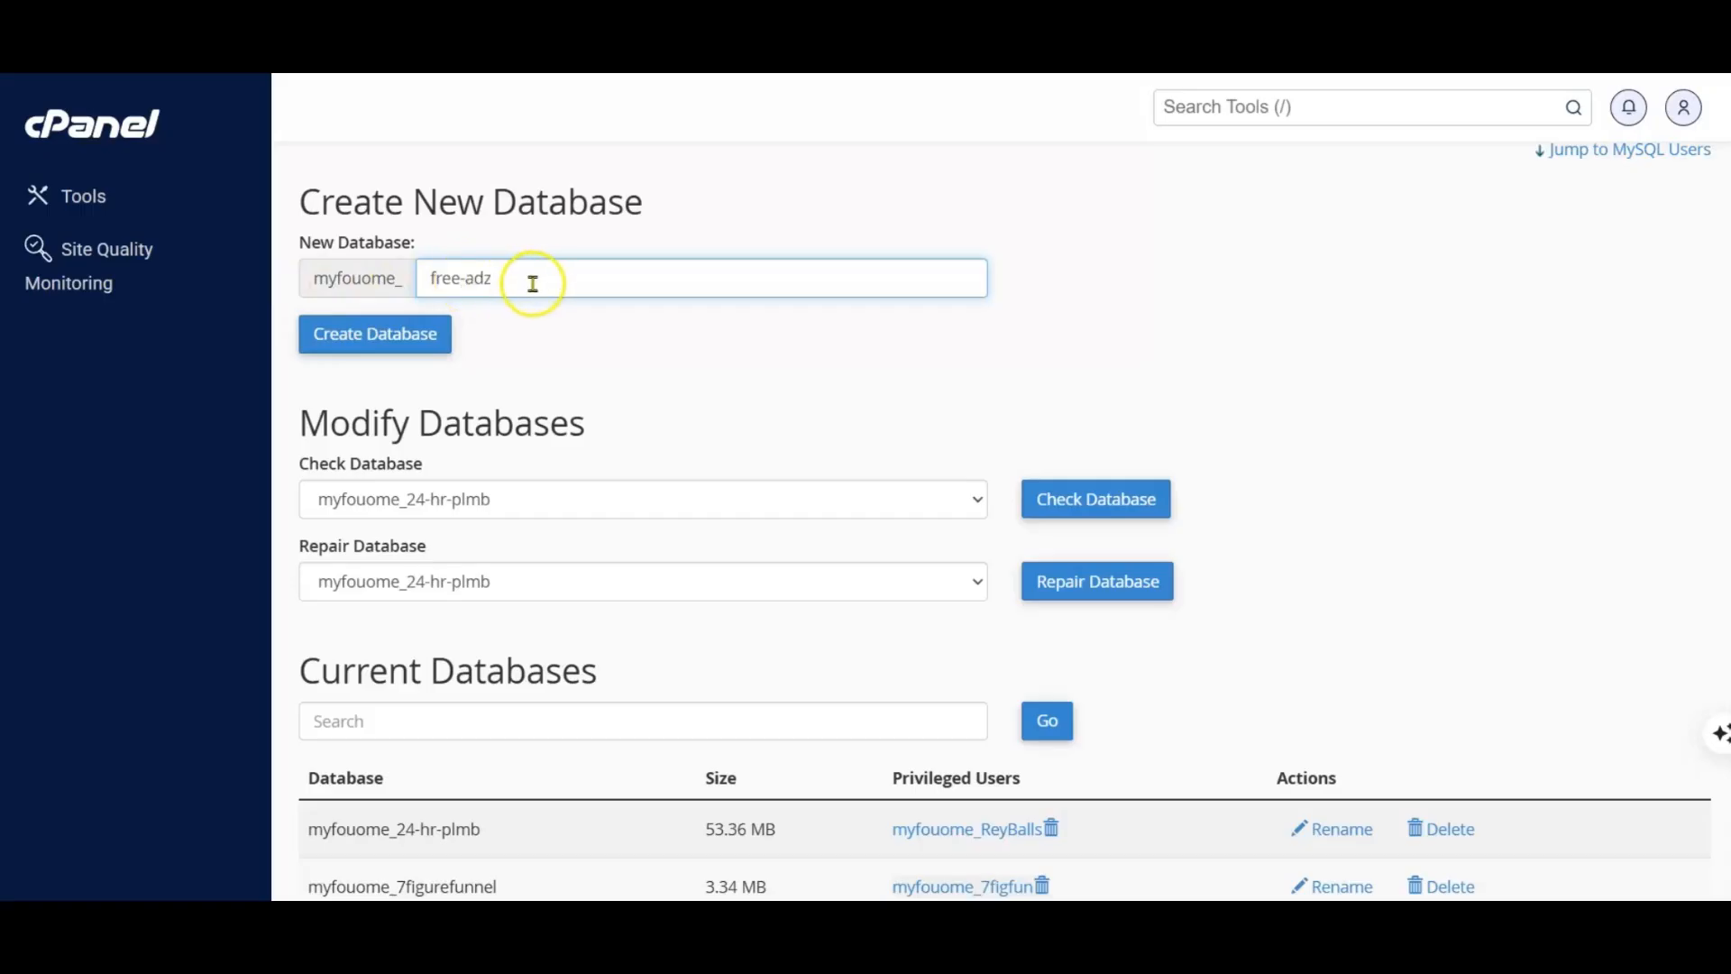
left_click(379, 339)
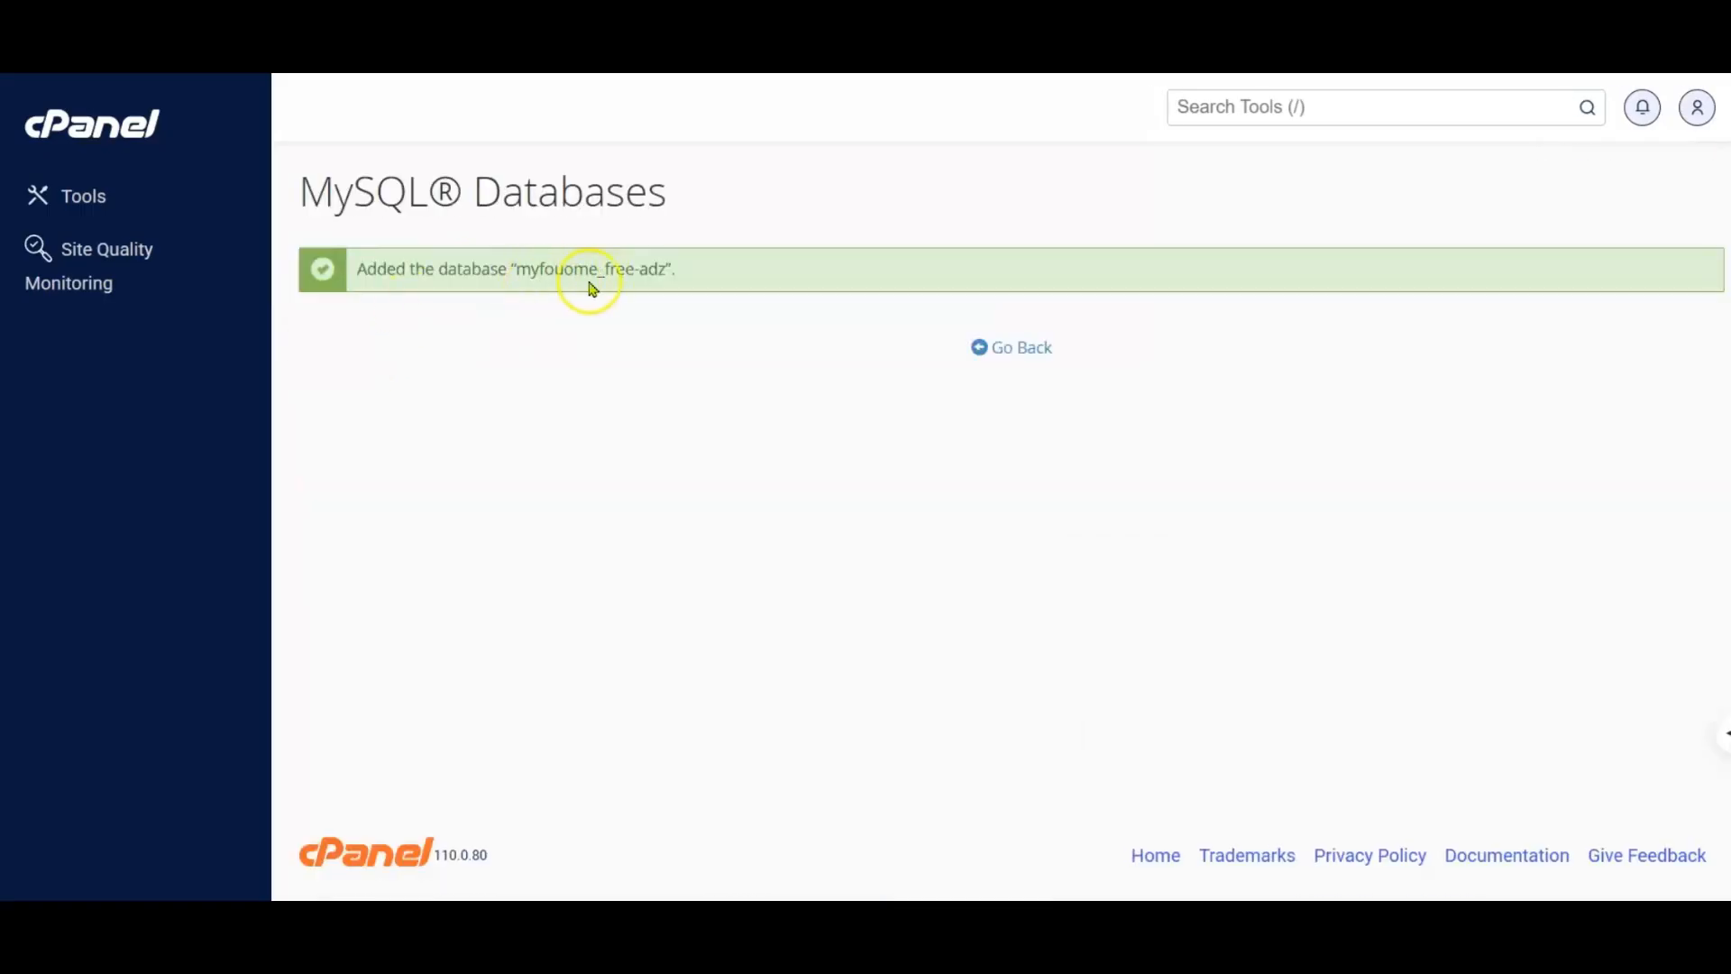
left_click(1008, 352)
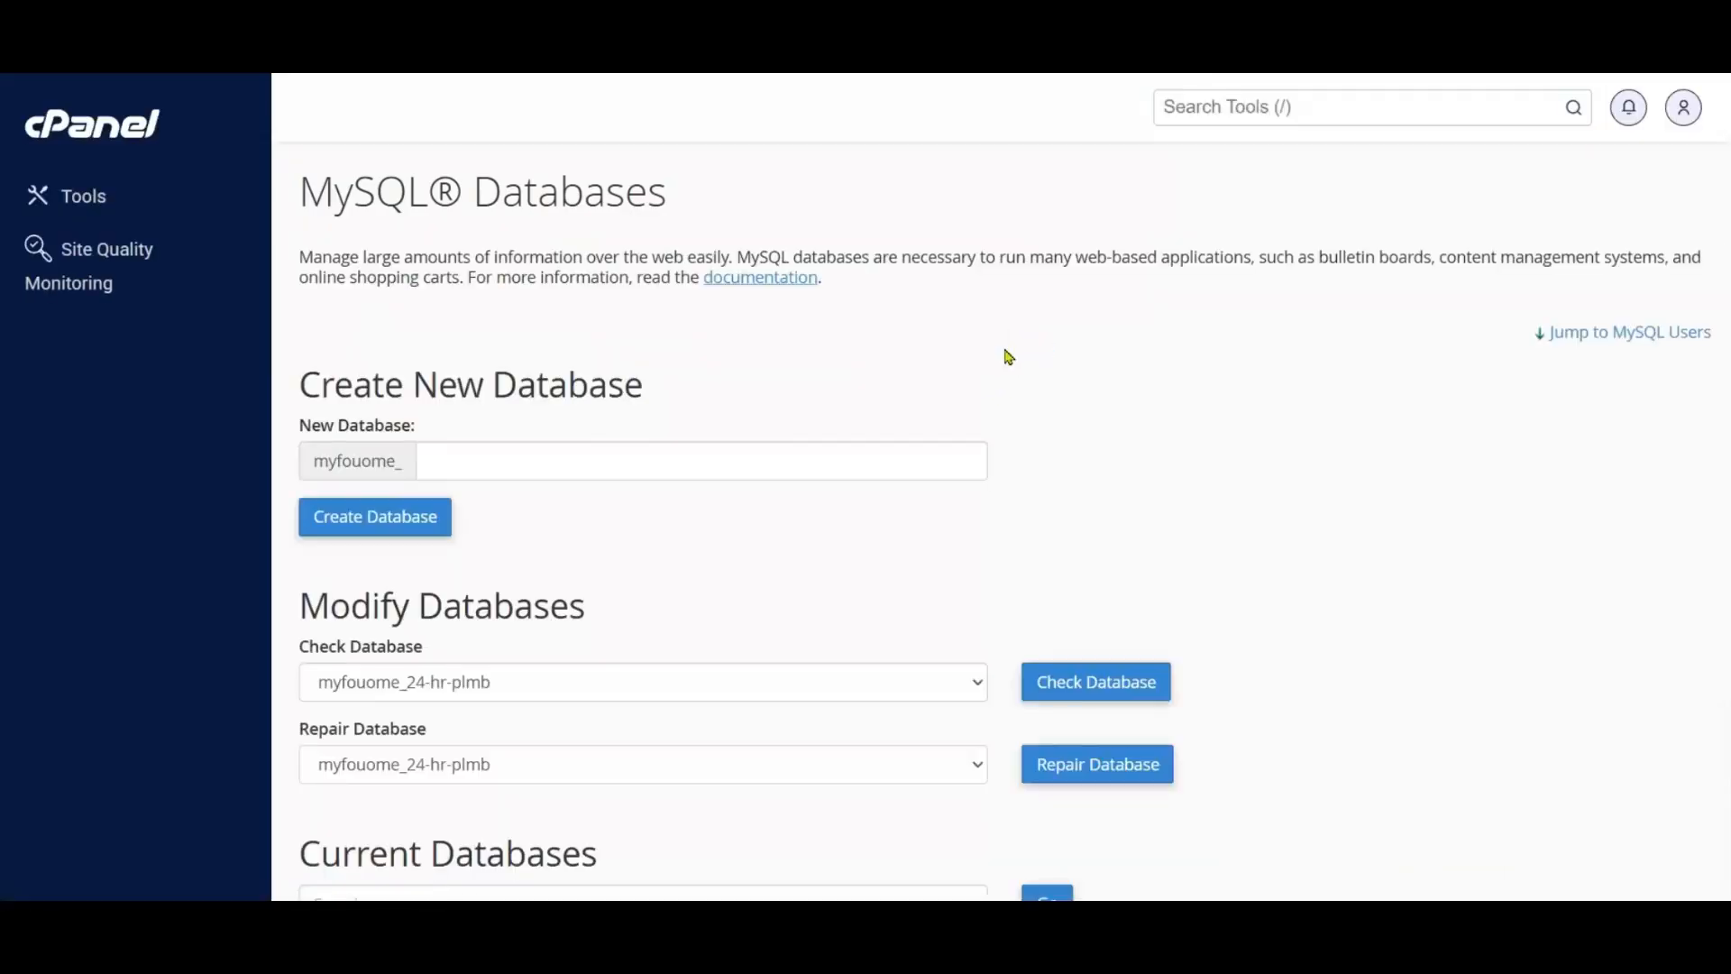
Step: Locate the new free-adz database among the current databases and copy its full name
scroll(736, 494, "down", 8)
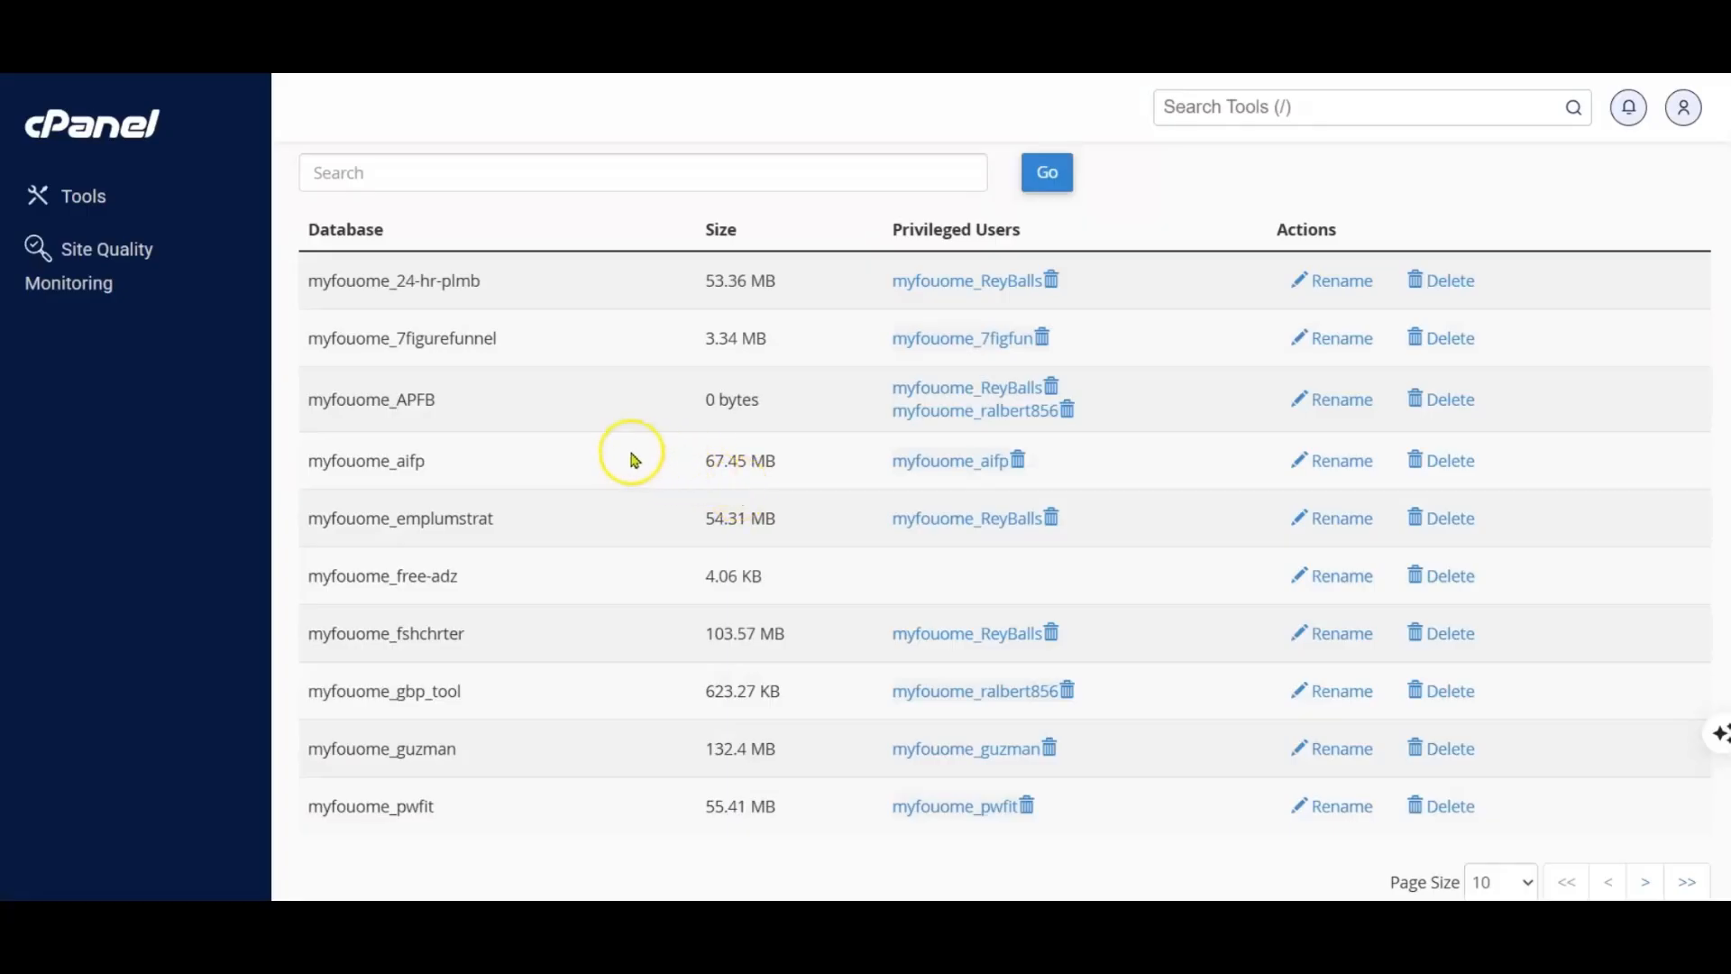
scroll(612, 414, "down", 2)
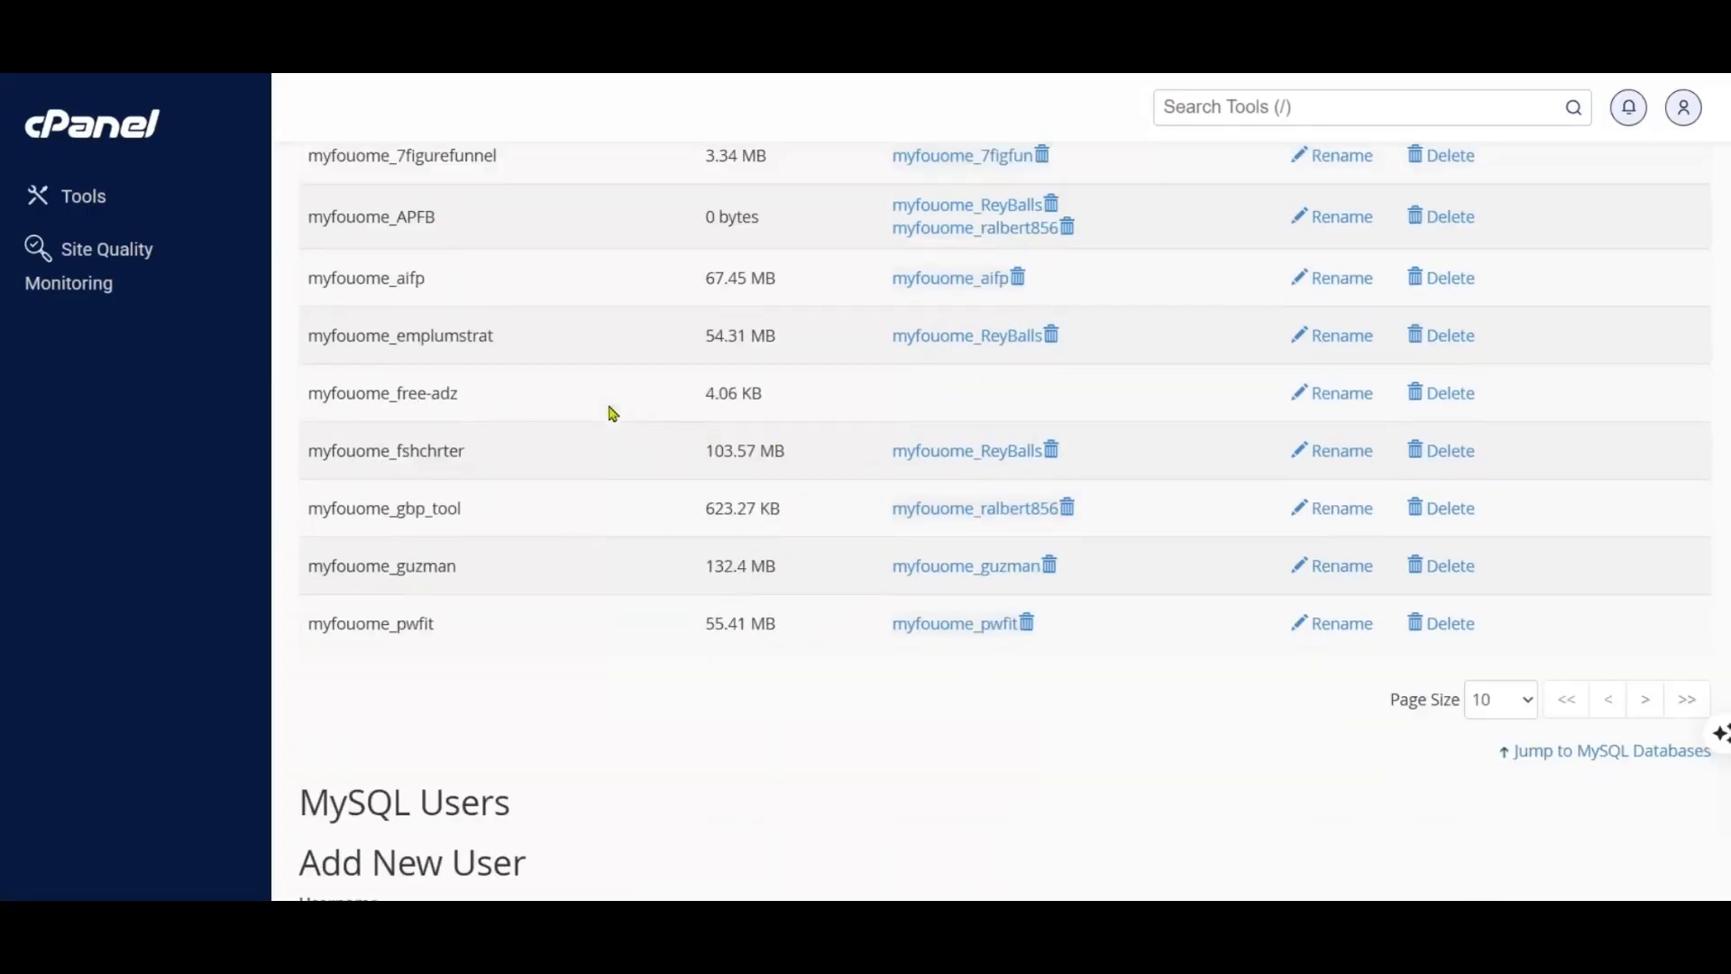
scroll(614, 415, "down", 5)
scroll(612, 414, "down", 9)
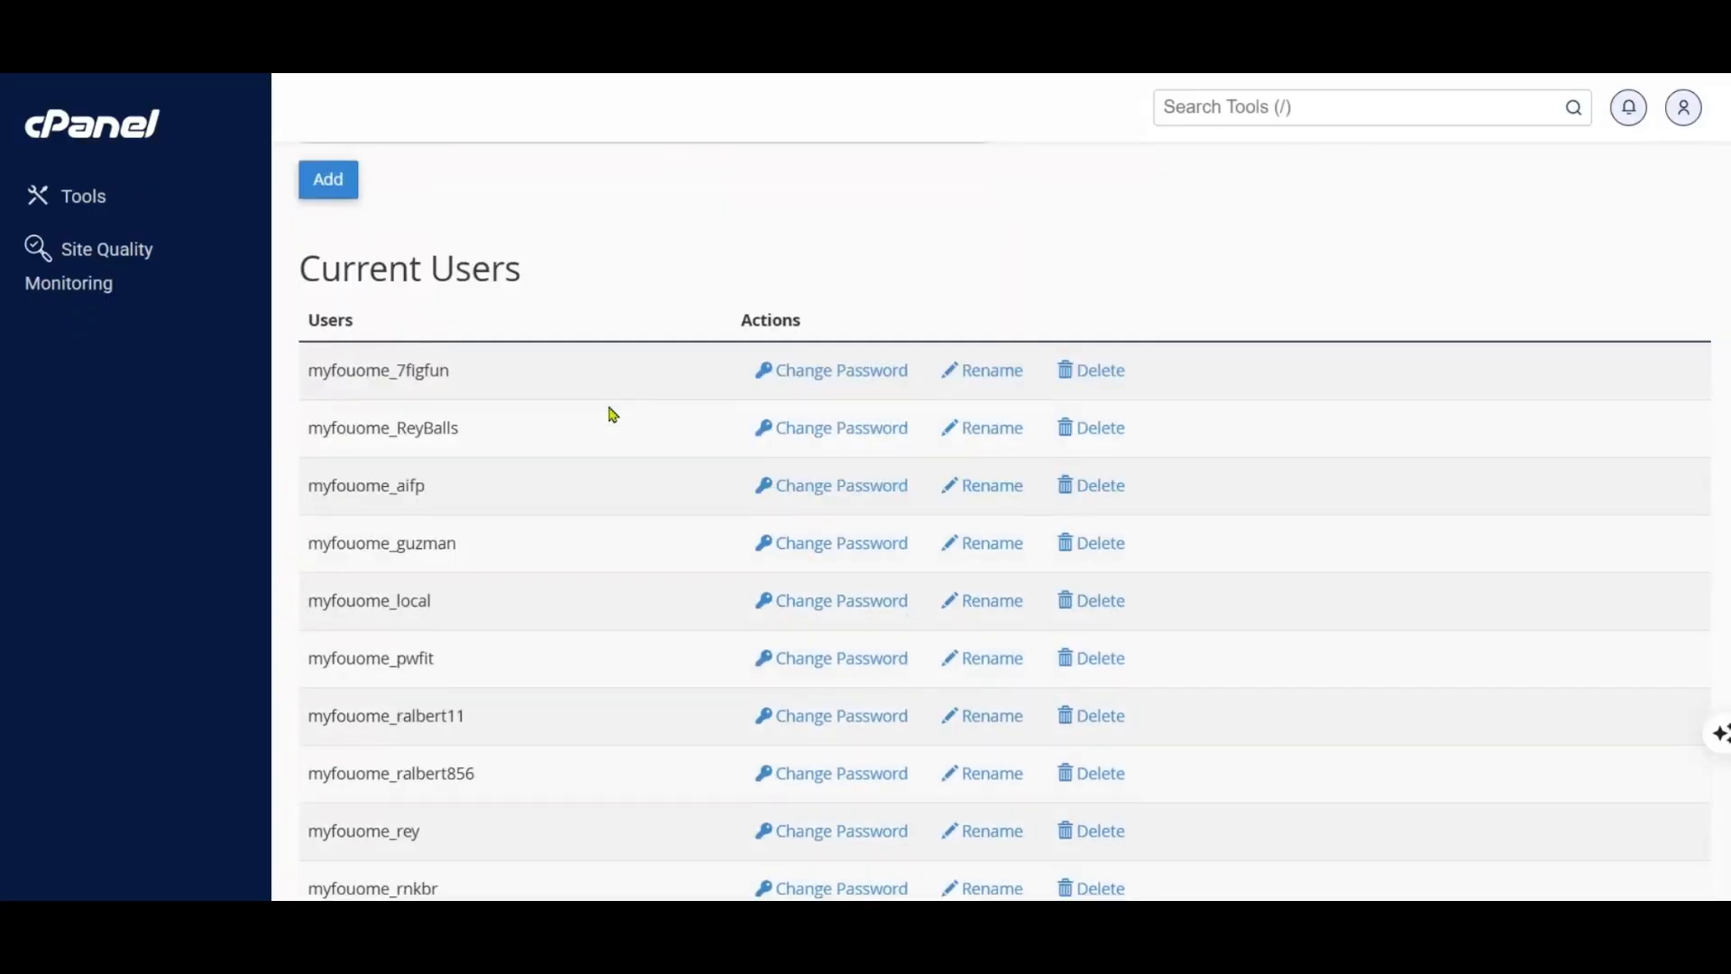
scroll(612, 414, "down", 4)
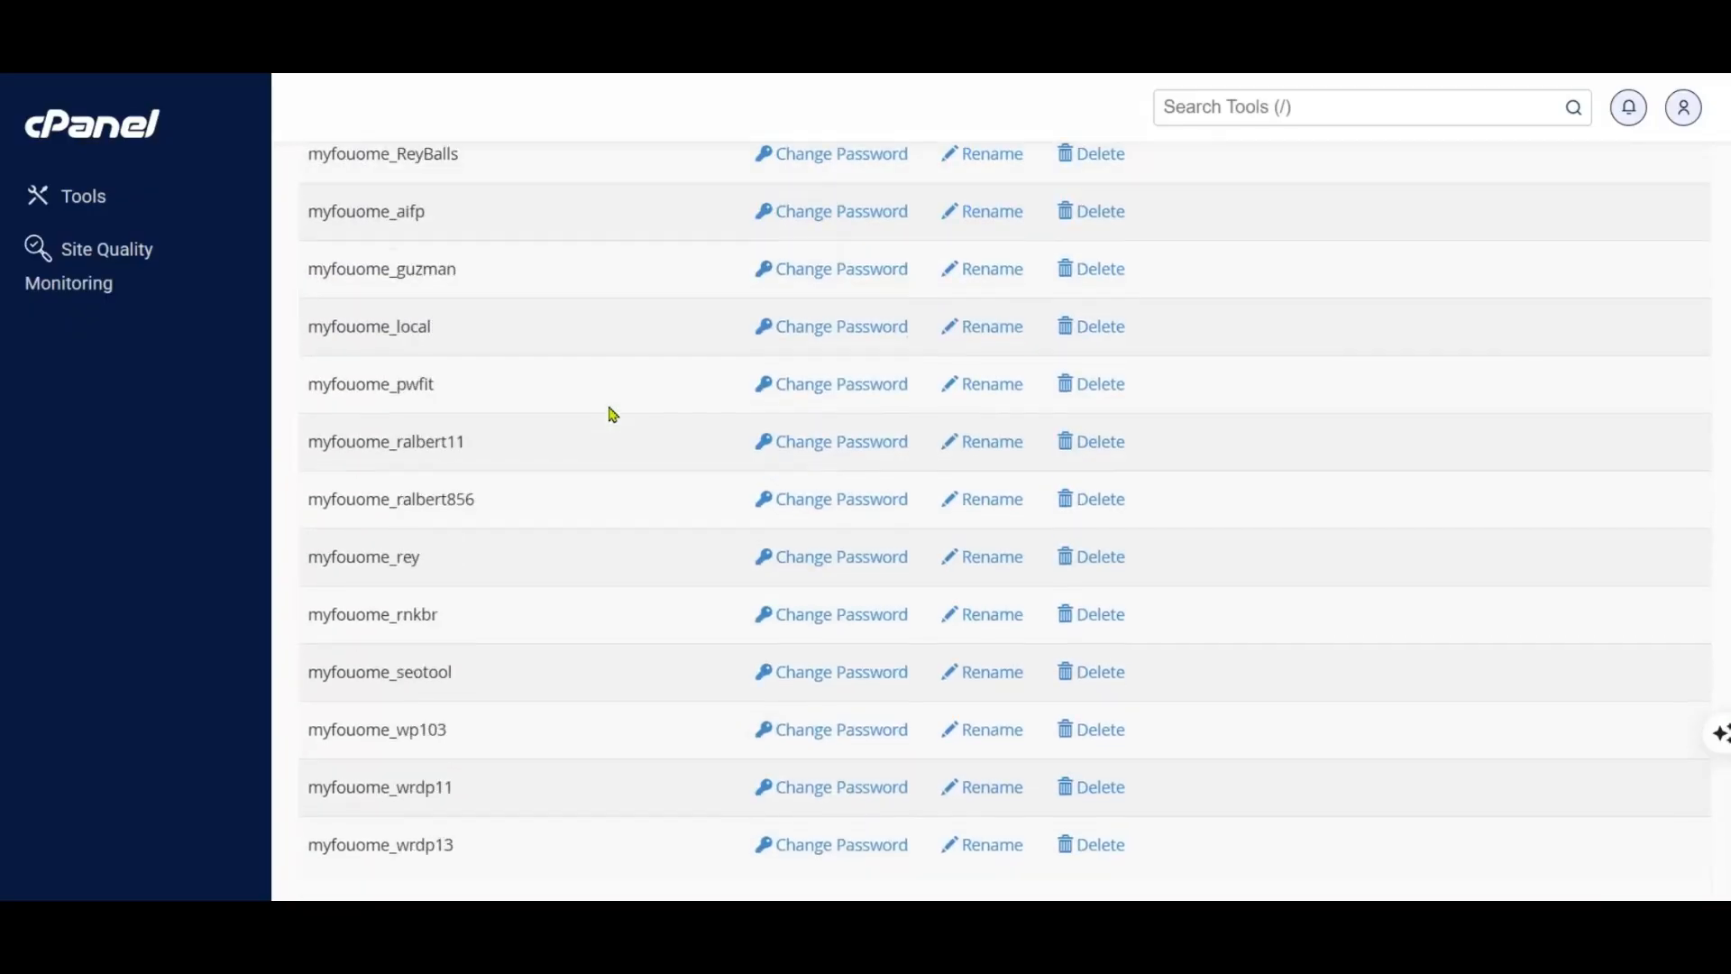
scroll(456, 572, "up", 10)
left_click_drag(458, 574, 337, 573)
right_click(347, 577)
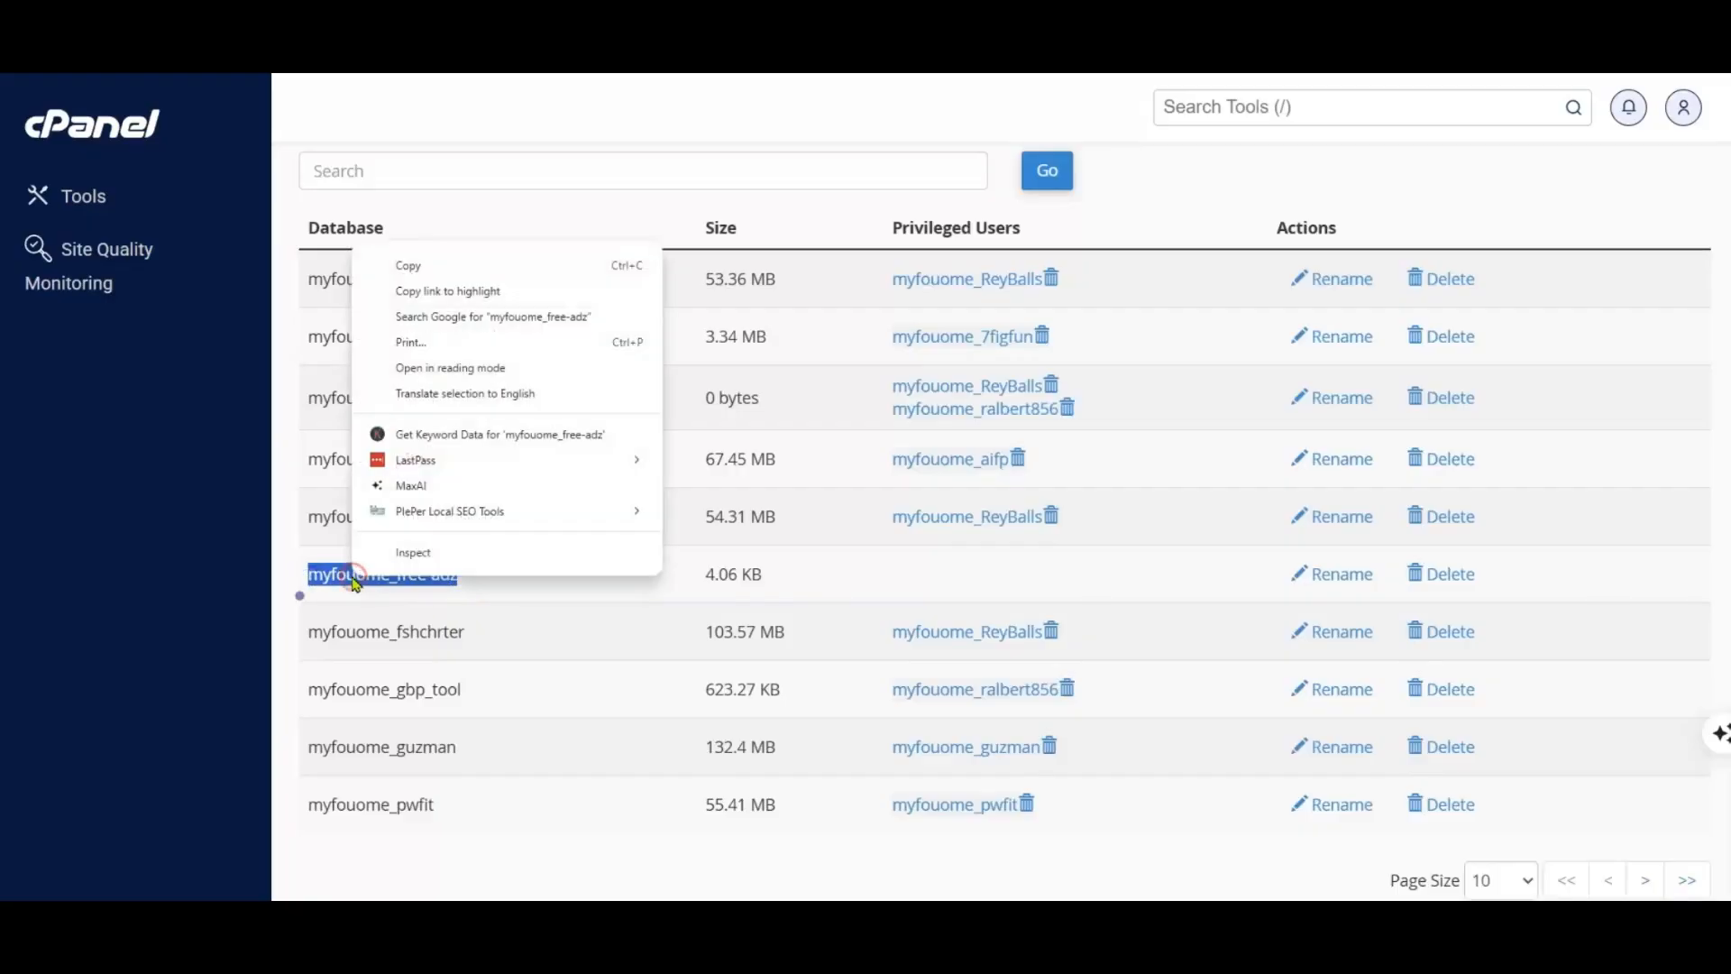
left_click(402, 262)
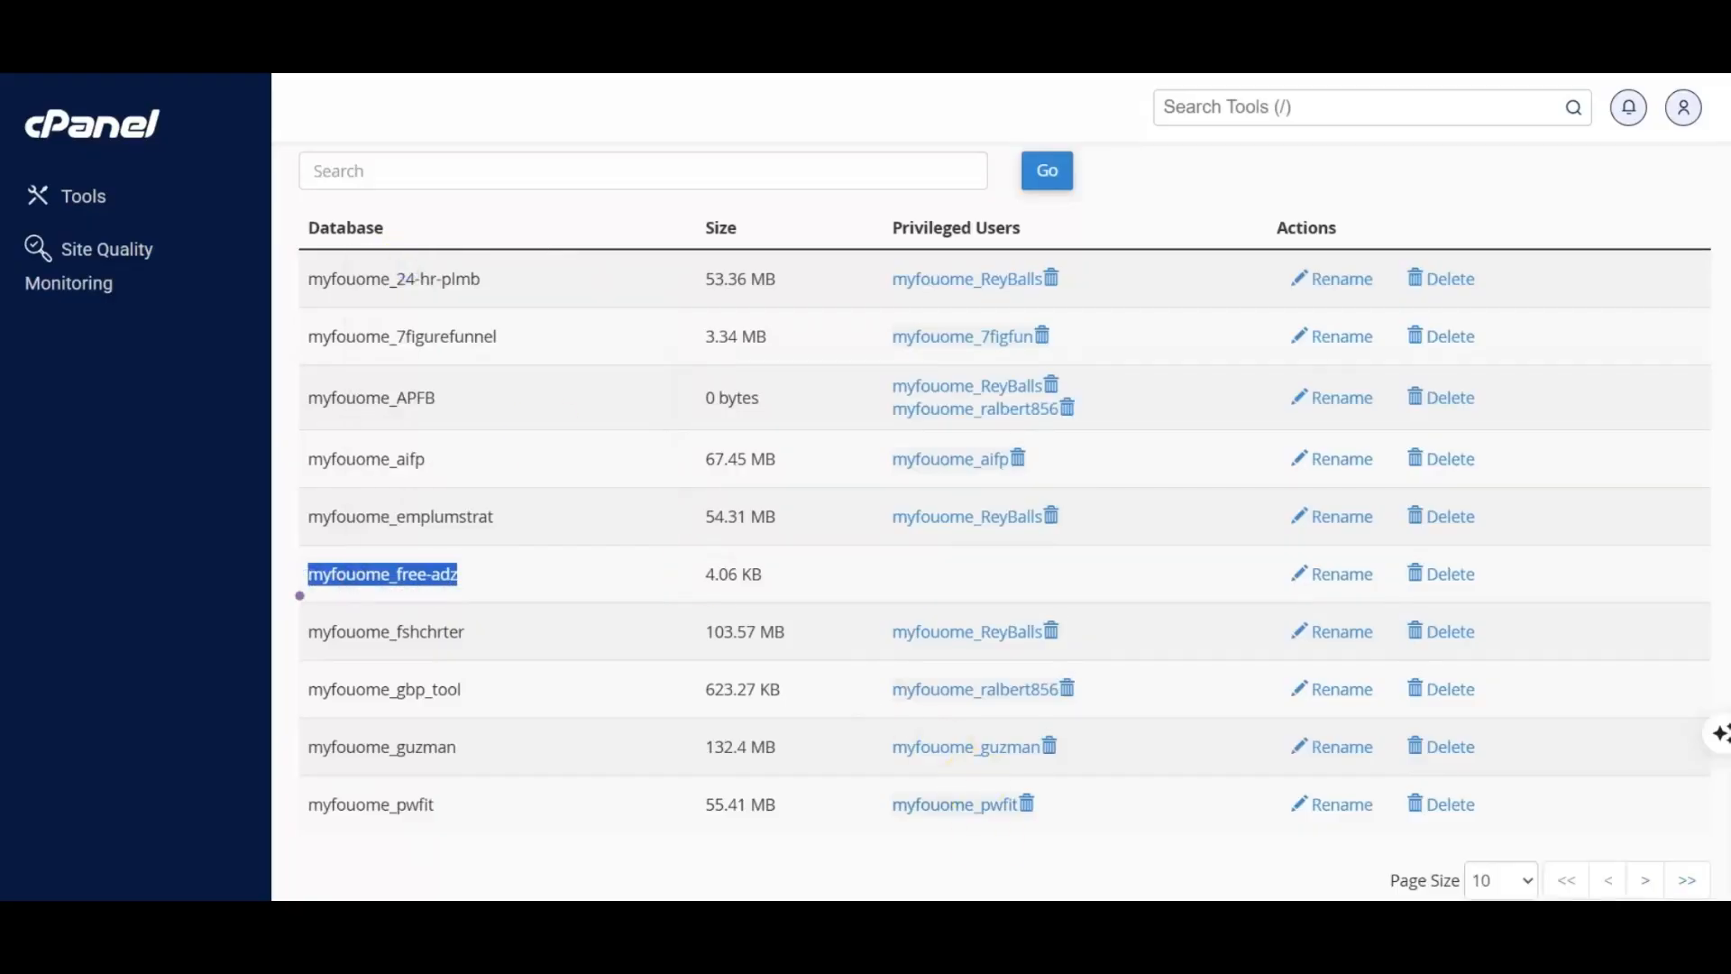
Step: Switch to Links.txt in Notepad and paste the database name myfouome_free-adz on its own line above bestaffiliateprogramsforbeginners
mouse_move(1059, 955)
left_click(933, 861)
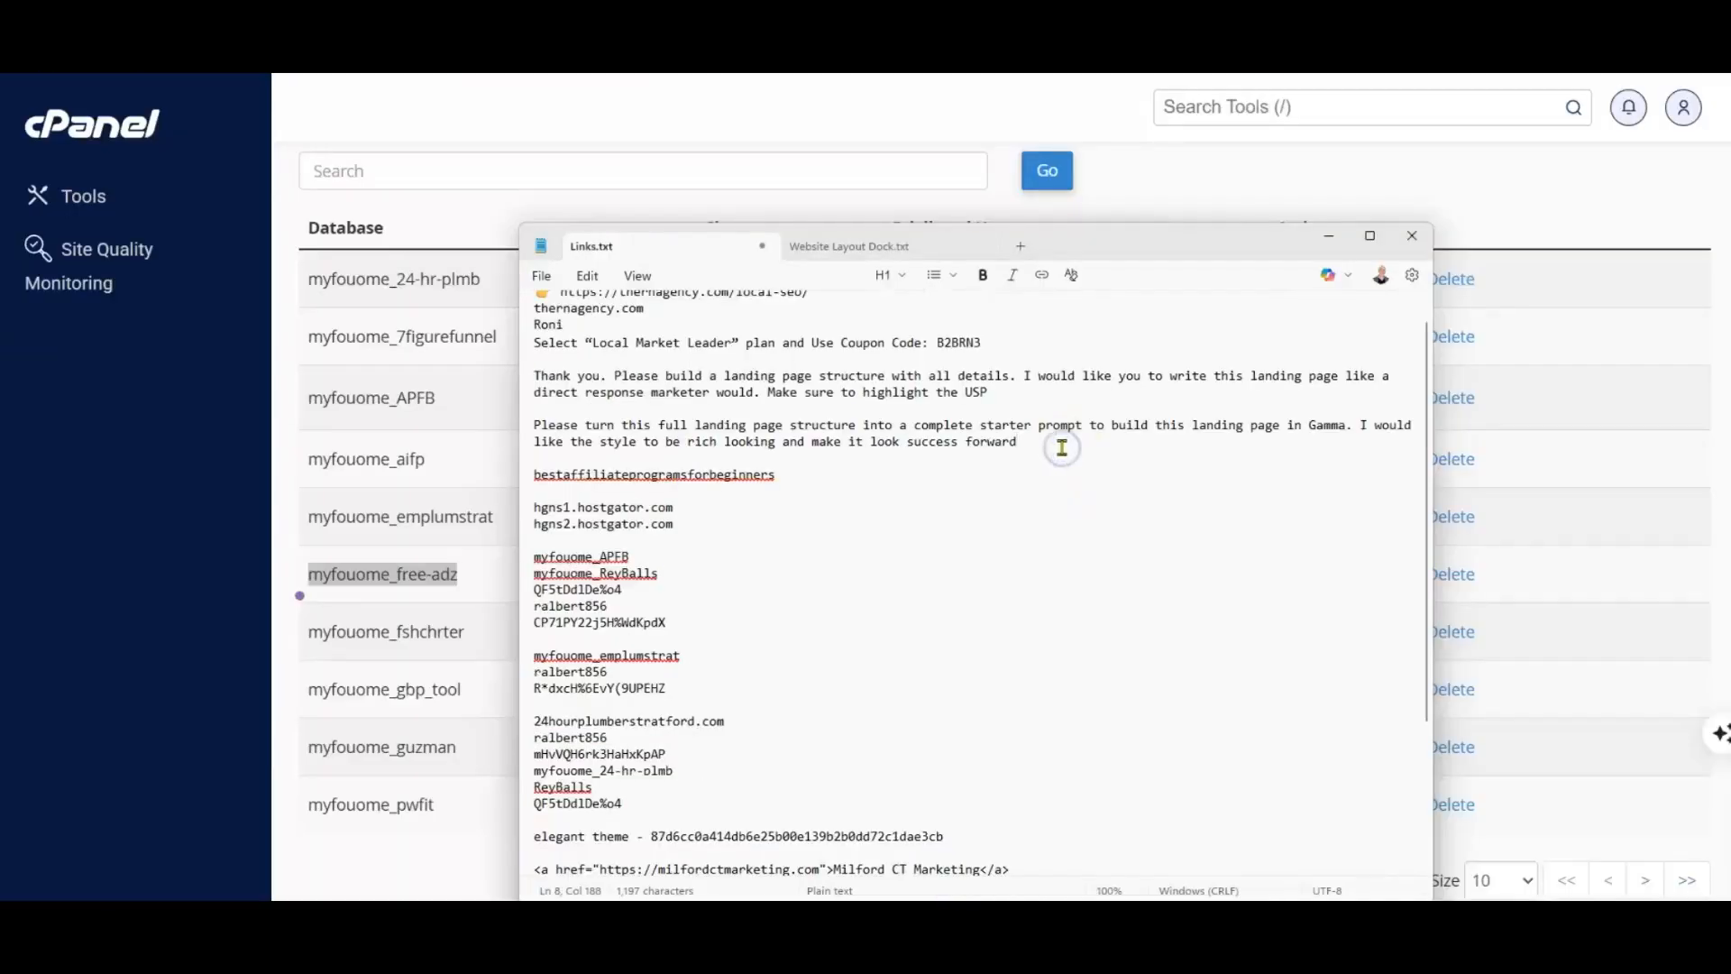
key("Return")
key("Return")
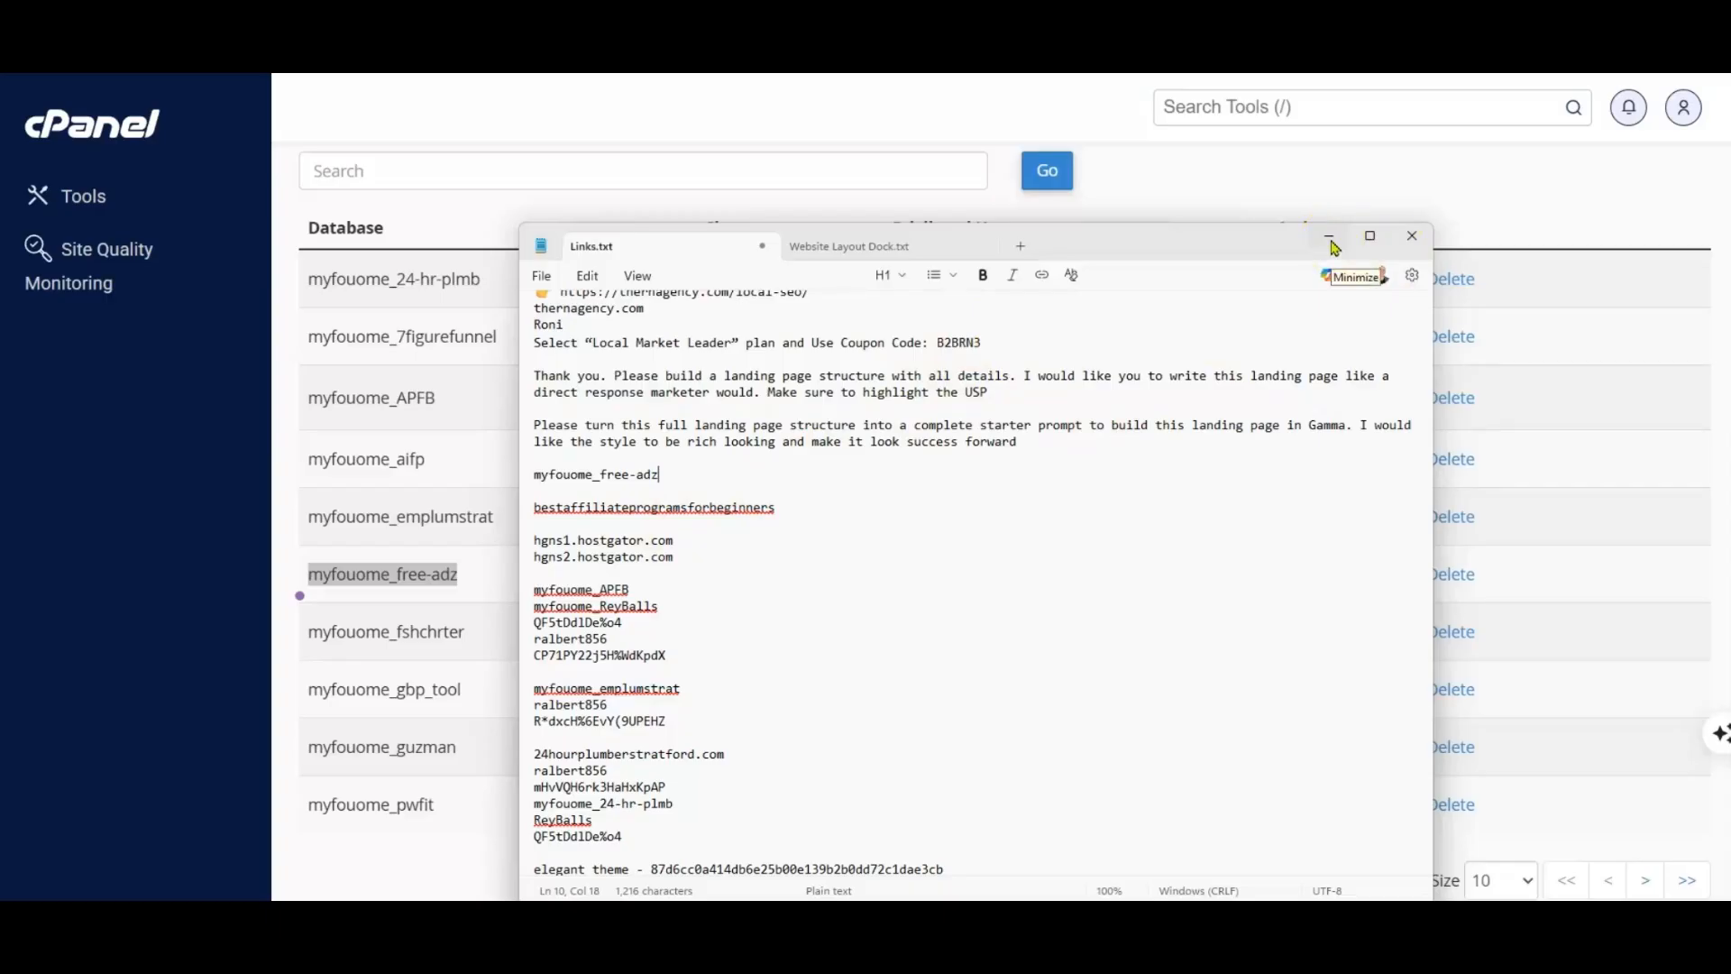
left_click(1413, 245)
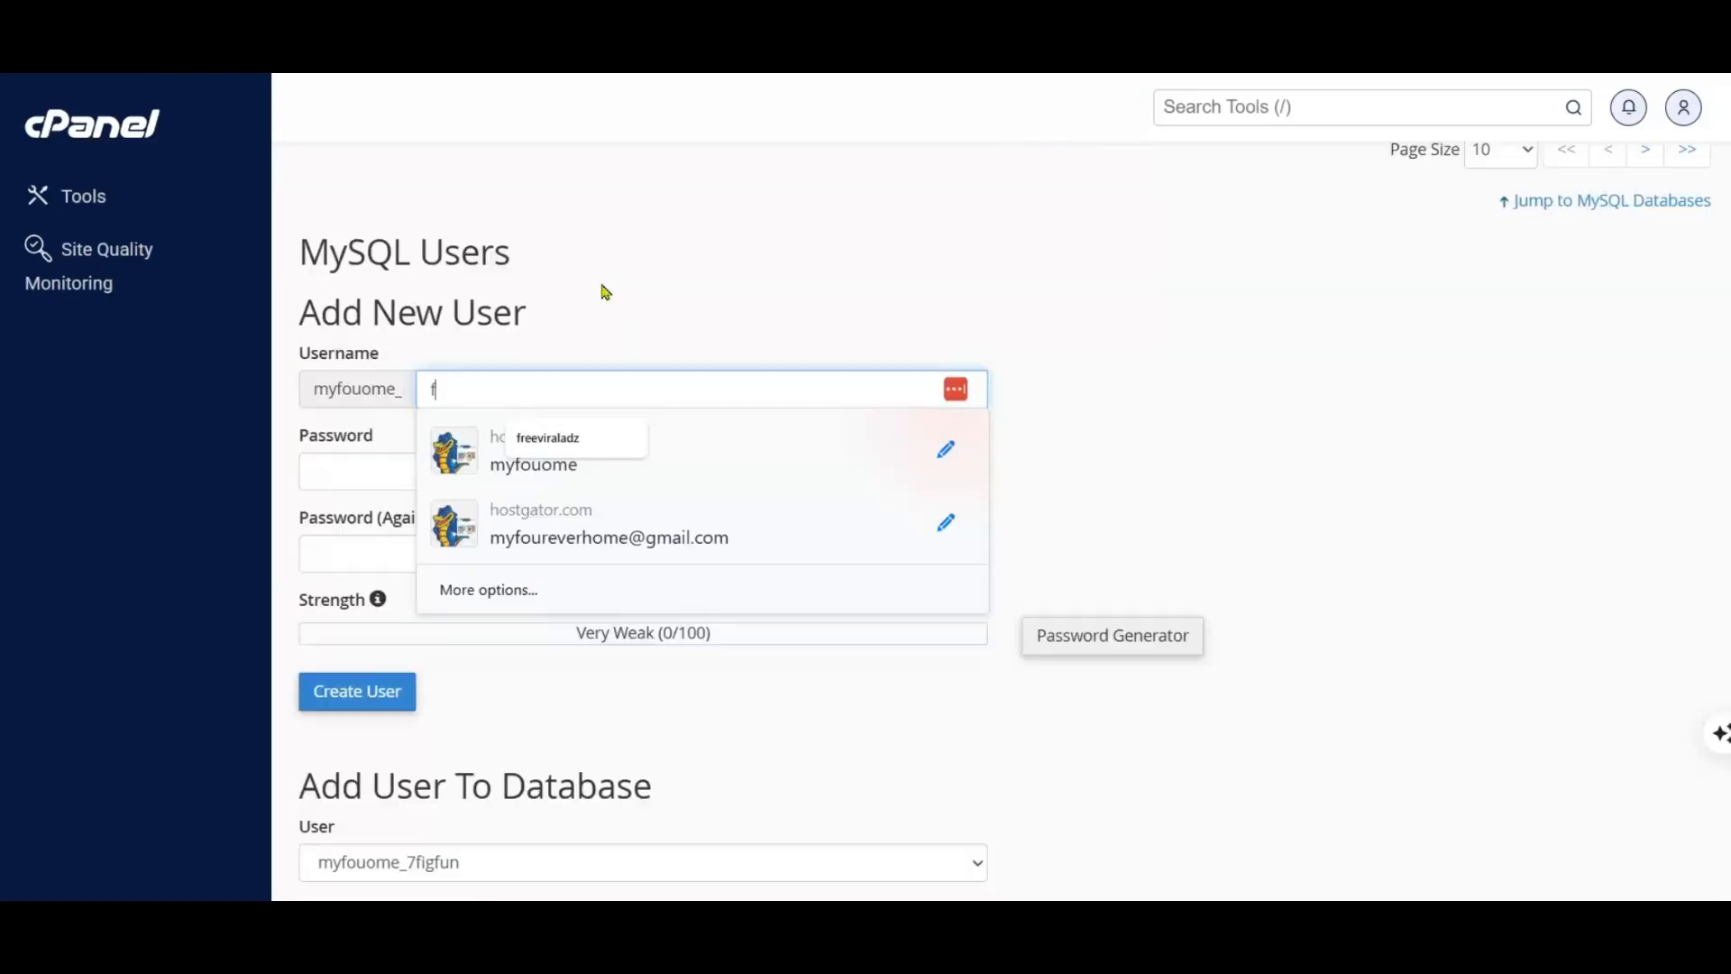
Step: Enter freeadz as the new MySQL user's name, copy the suggested password and fill it into both password fields
type("r")
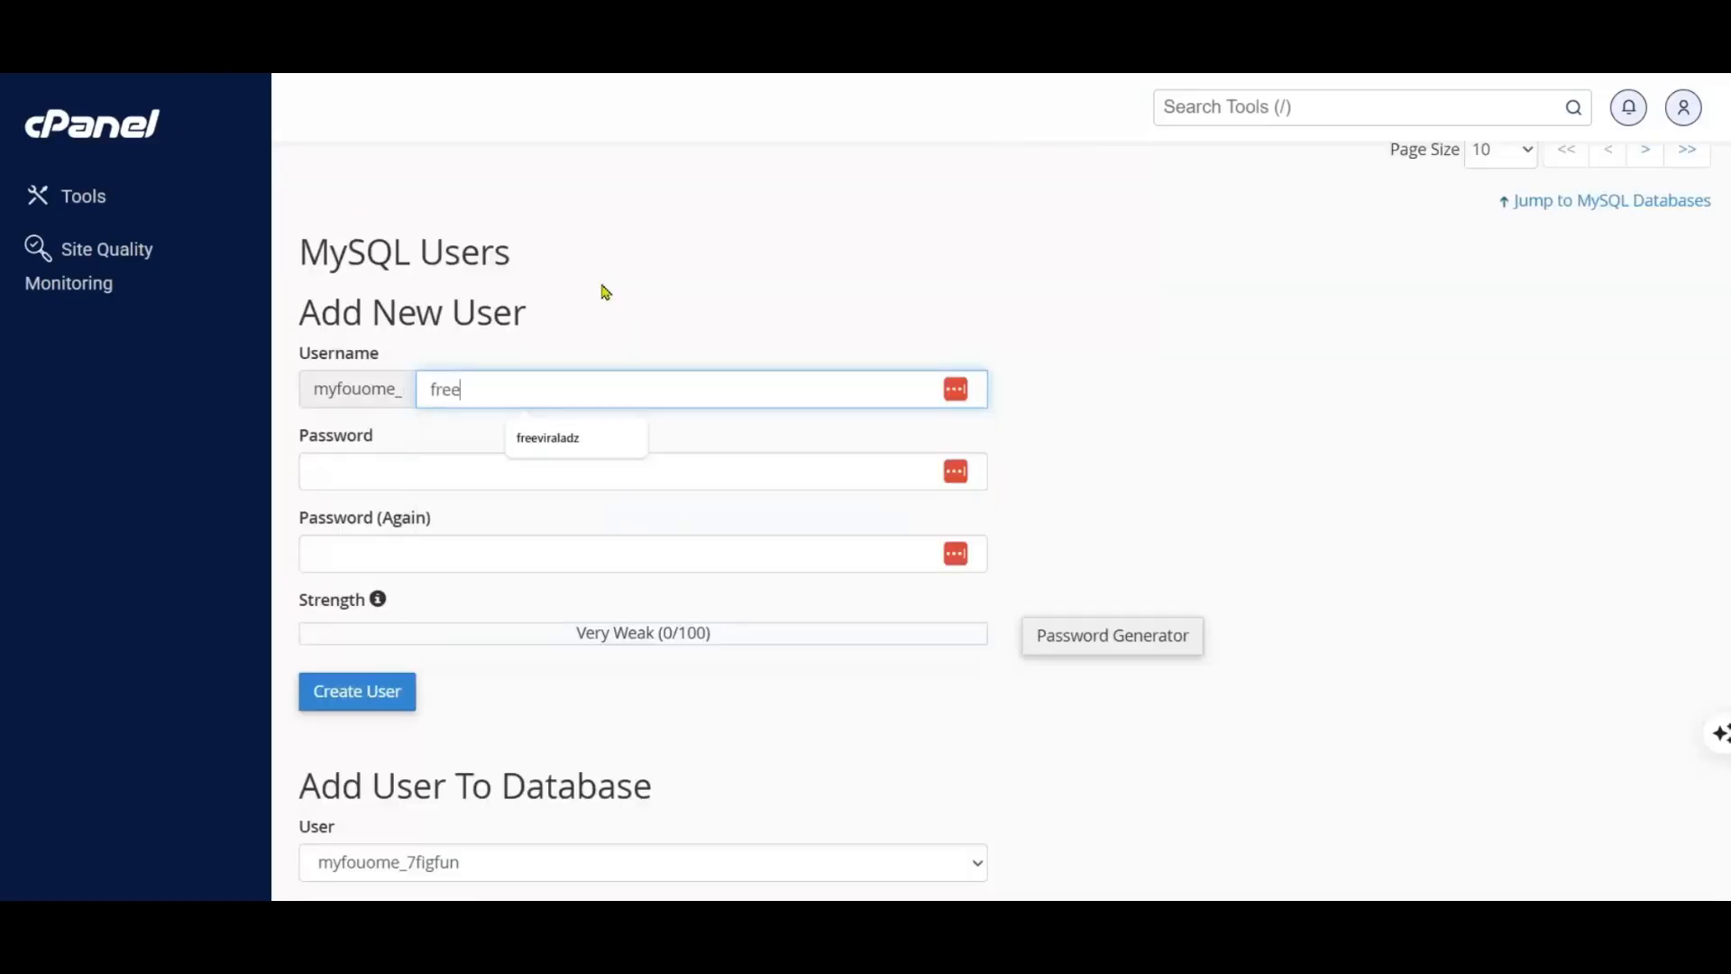
type("eeadz")
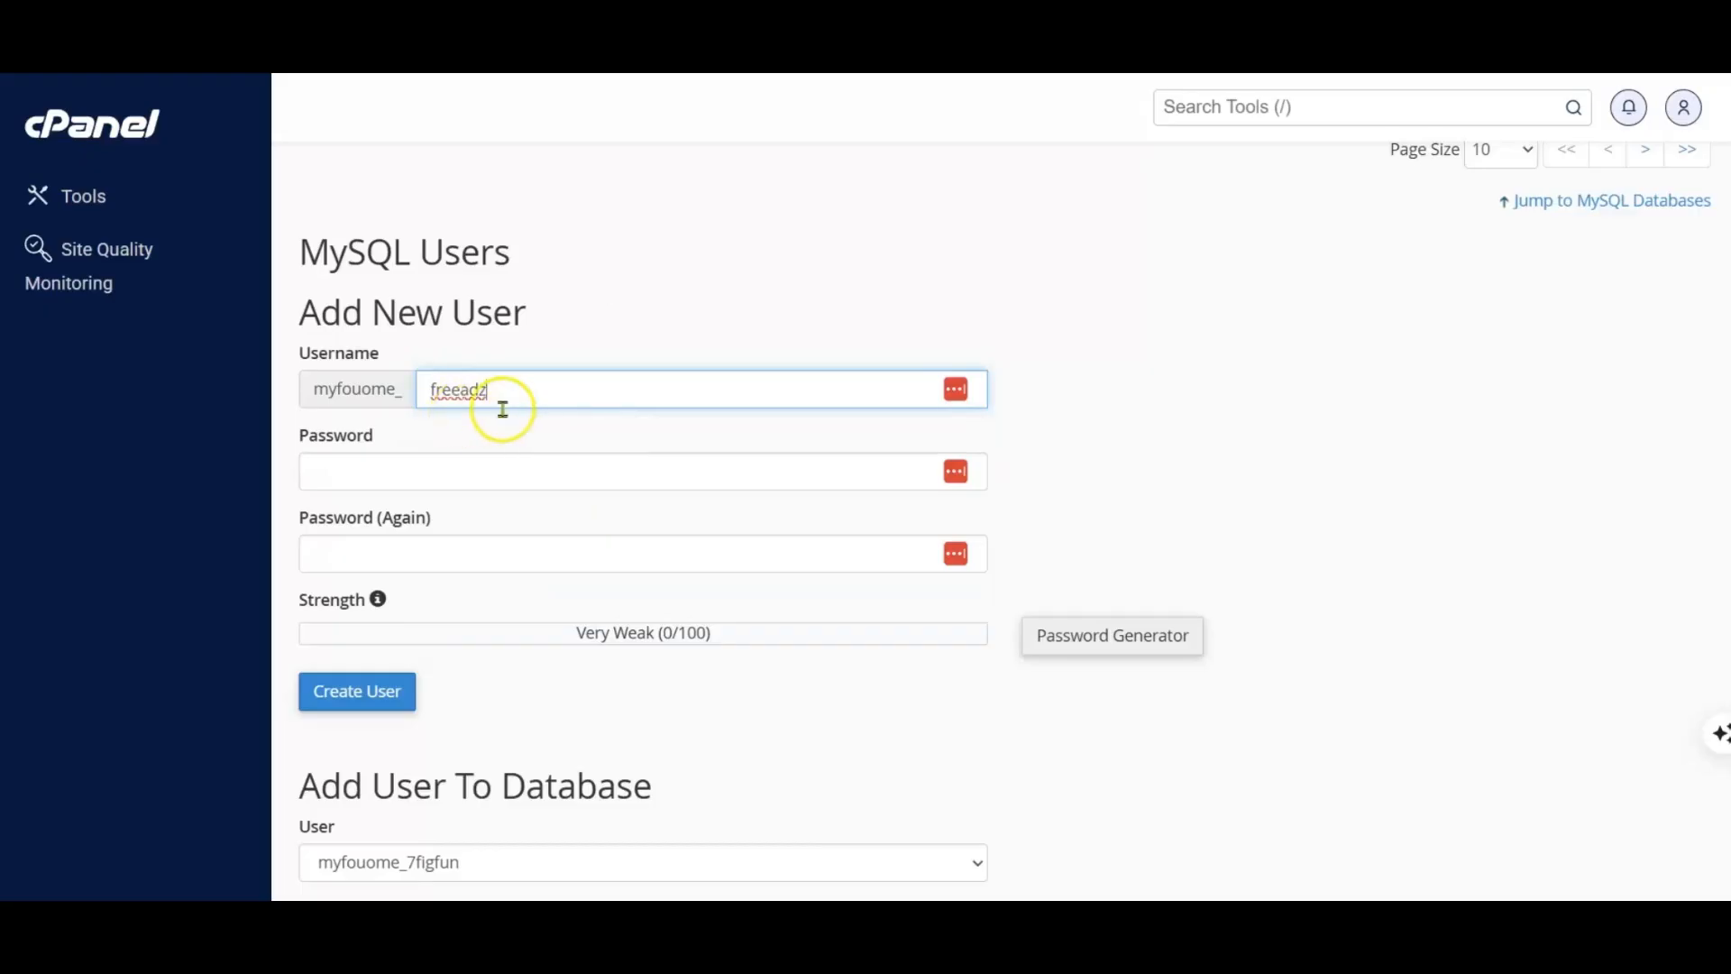
left_click(464, 472)
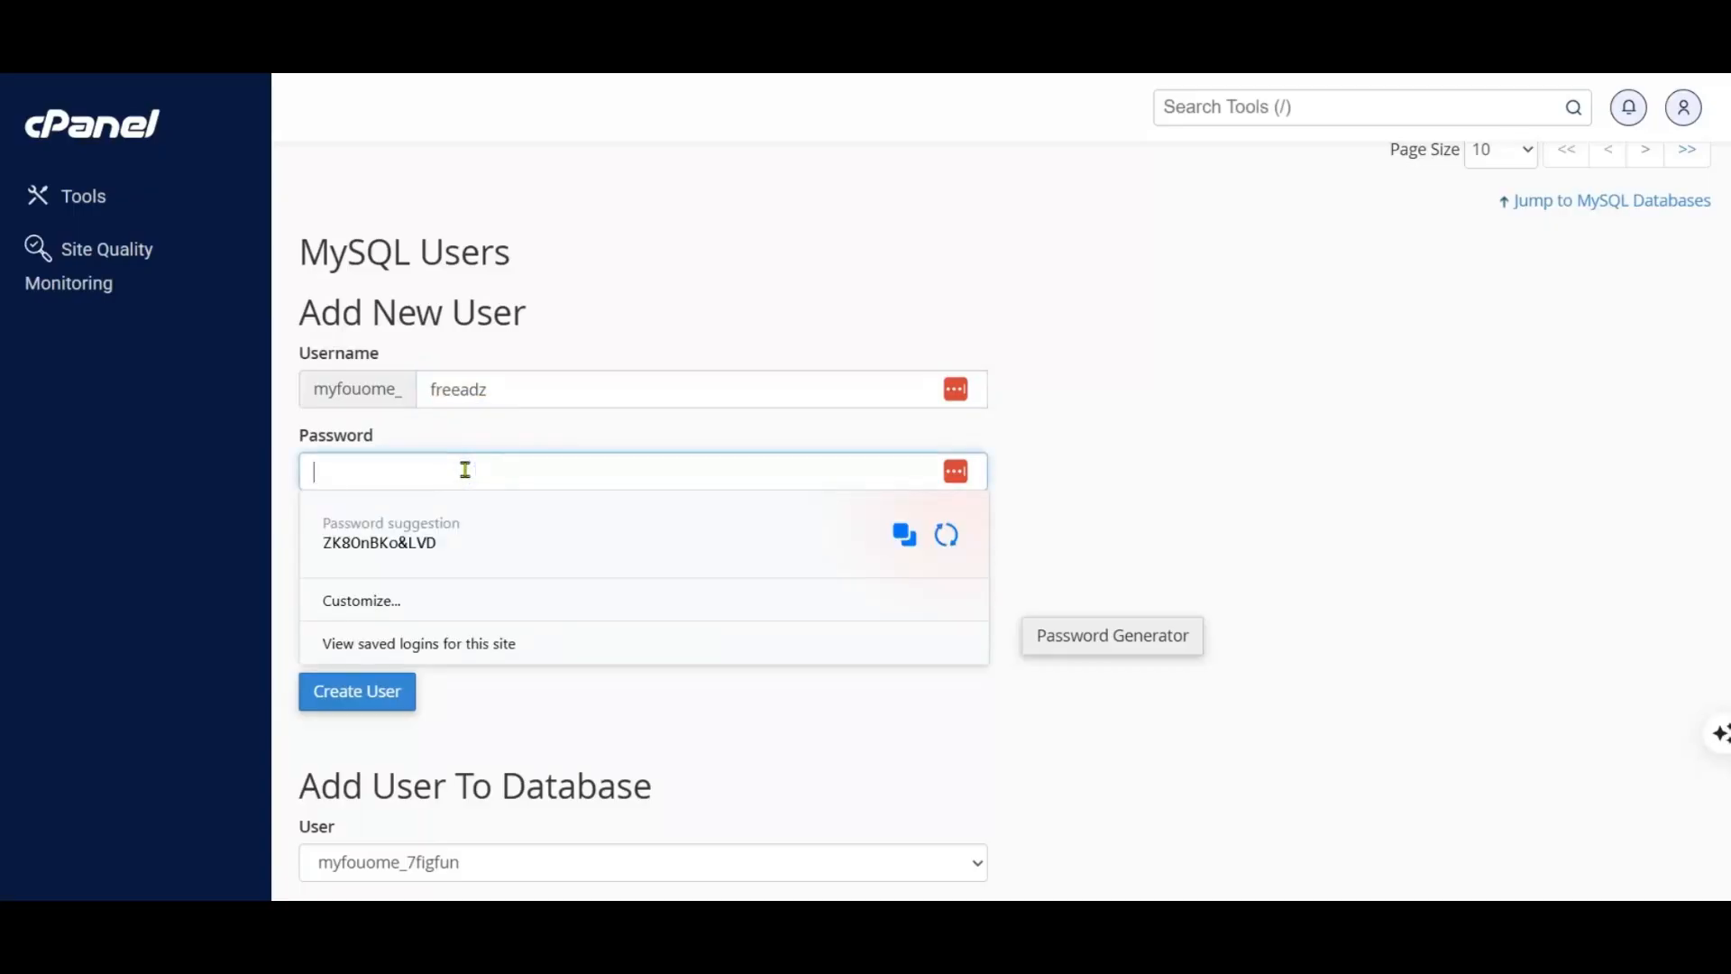
left_click(906, 537)
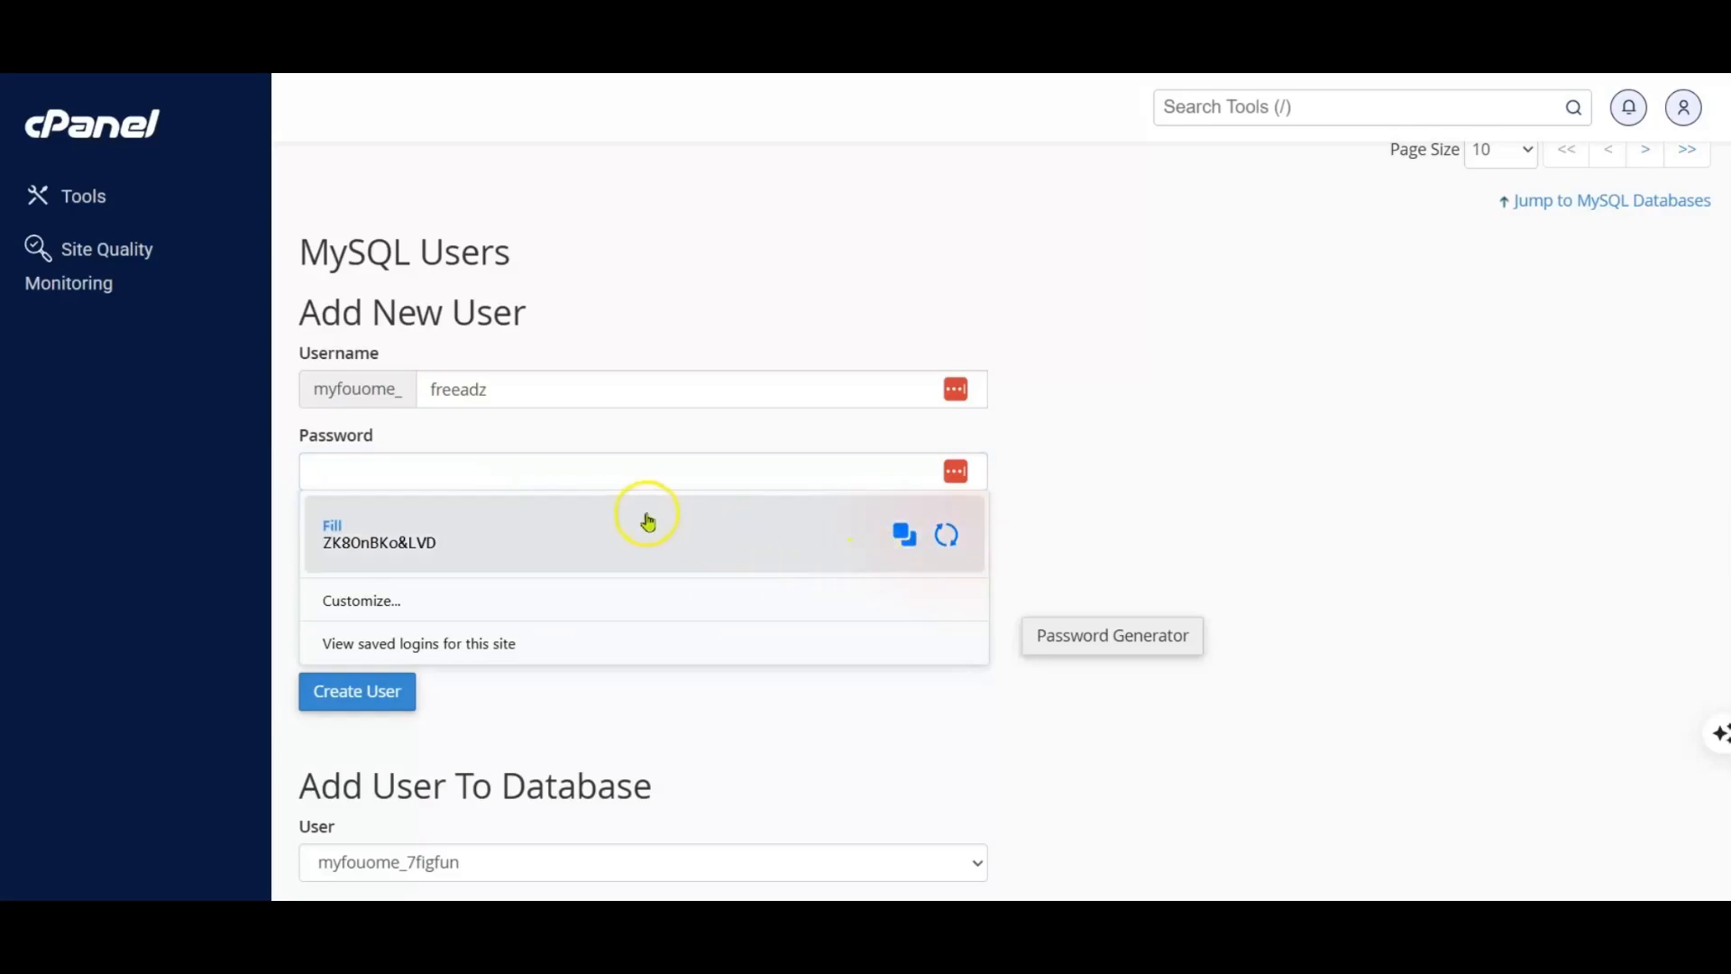
left_click(374, 543)
mouse_move(1057, 897)
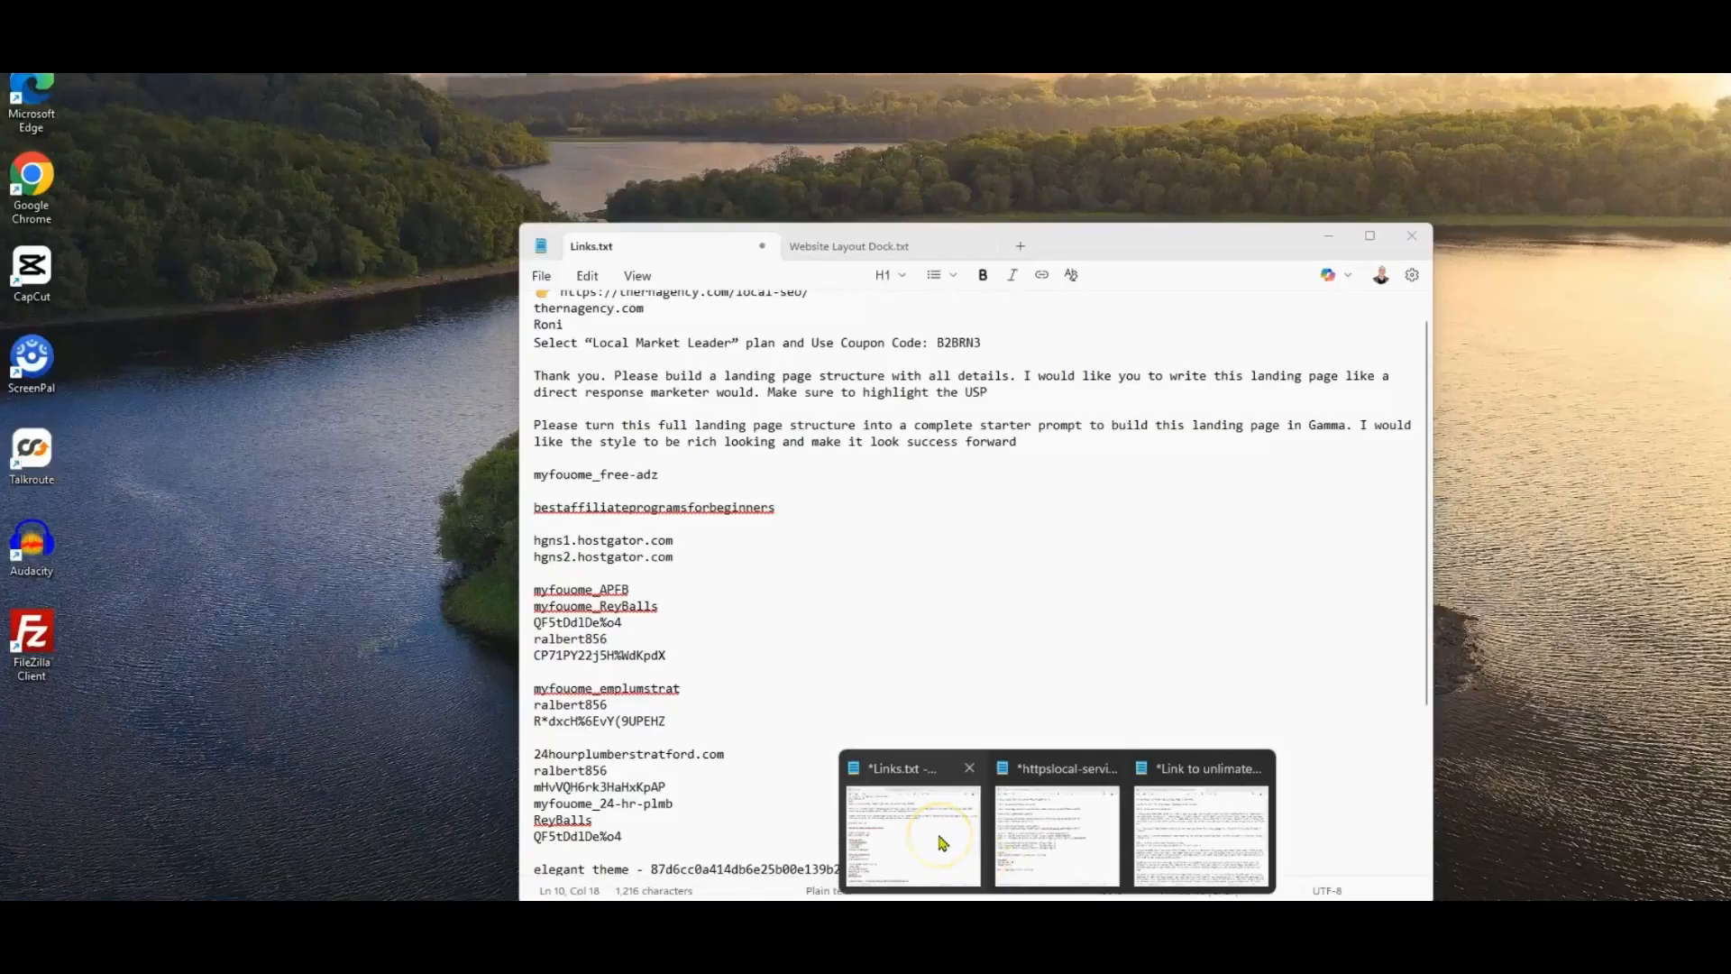
left_click(940, 842)
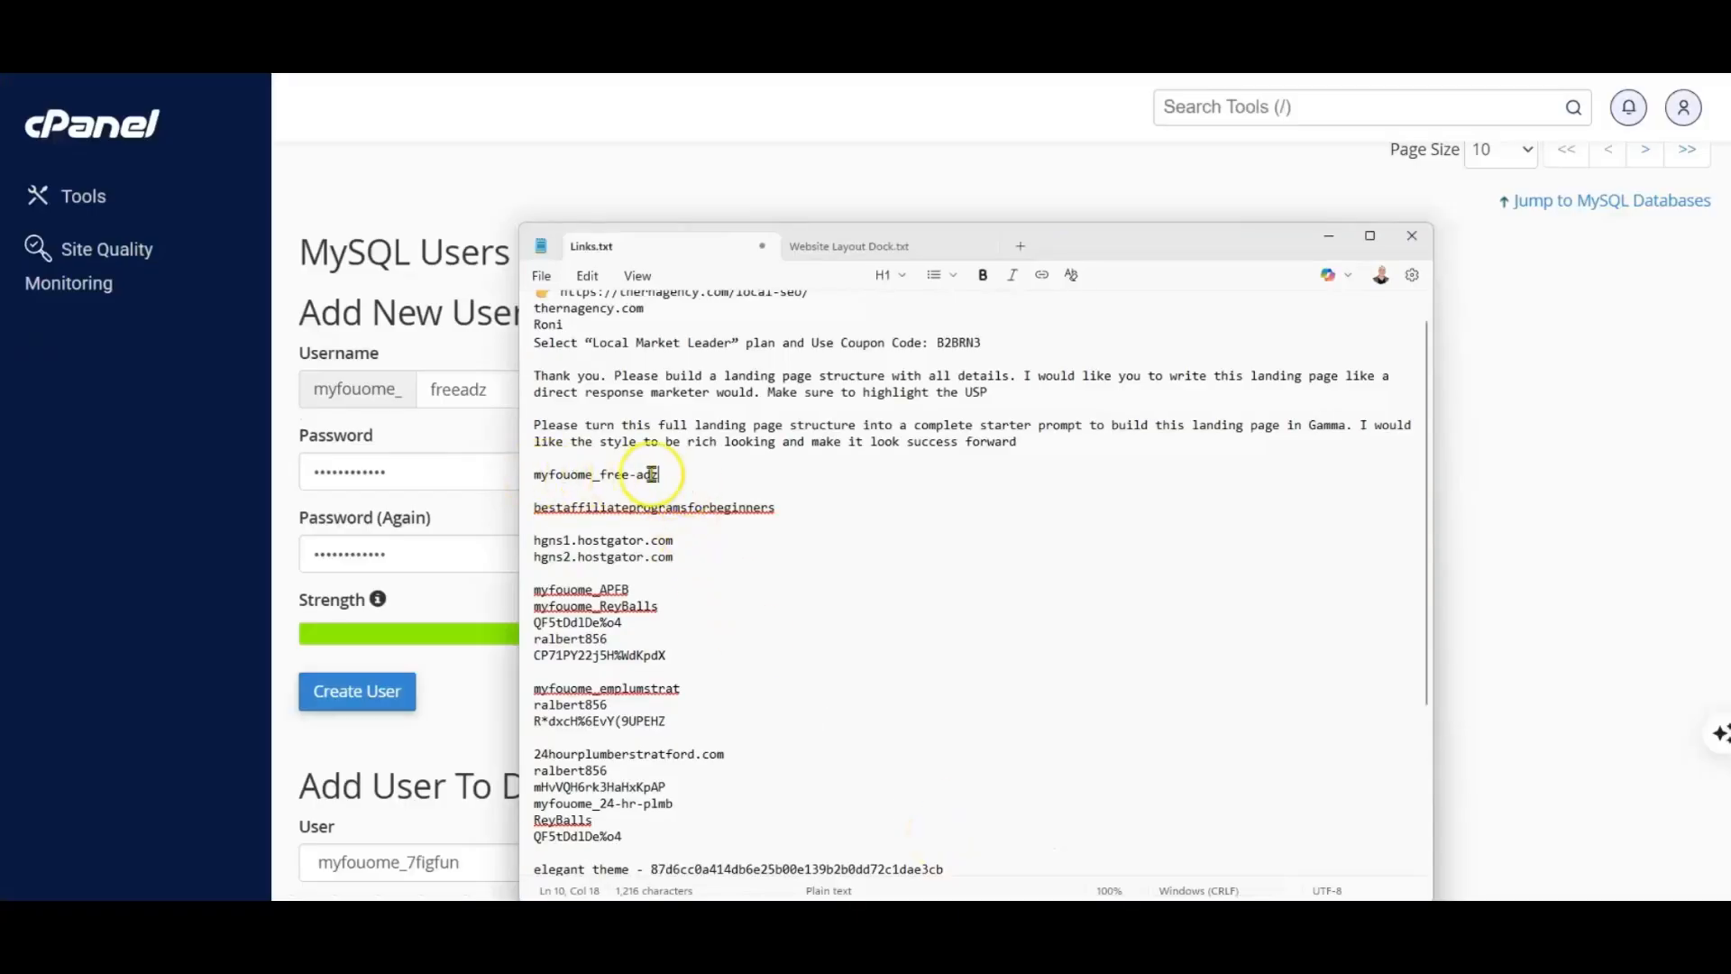
key("Return")
type("myfouome_")
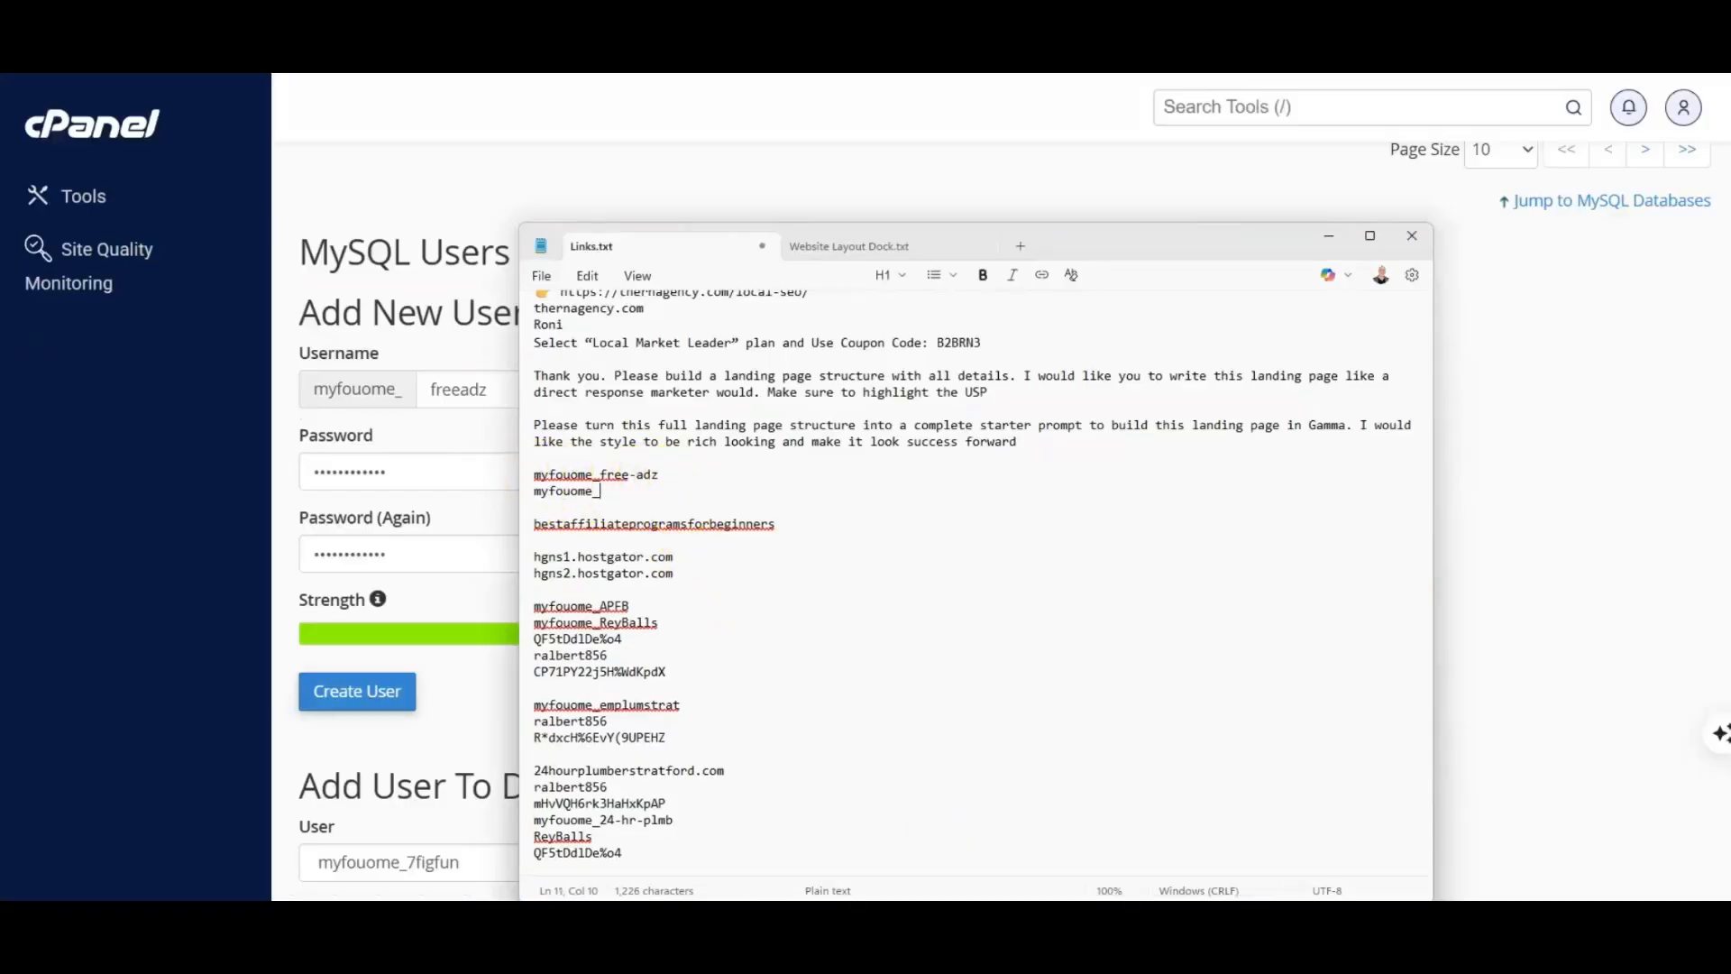
type("freeadz")
key("Return")
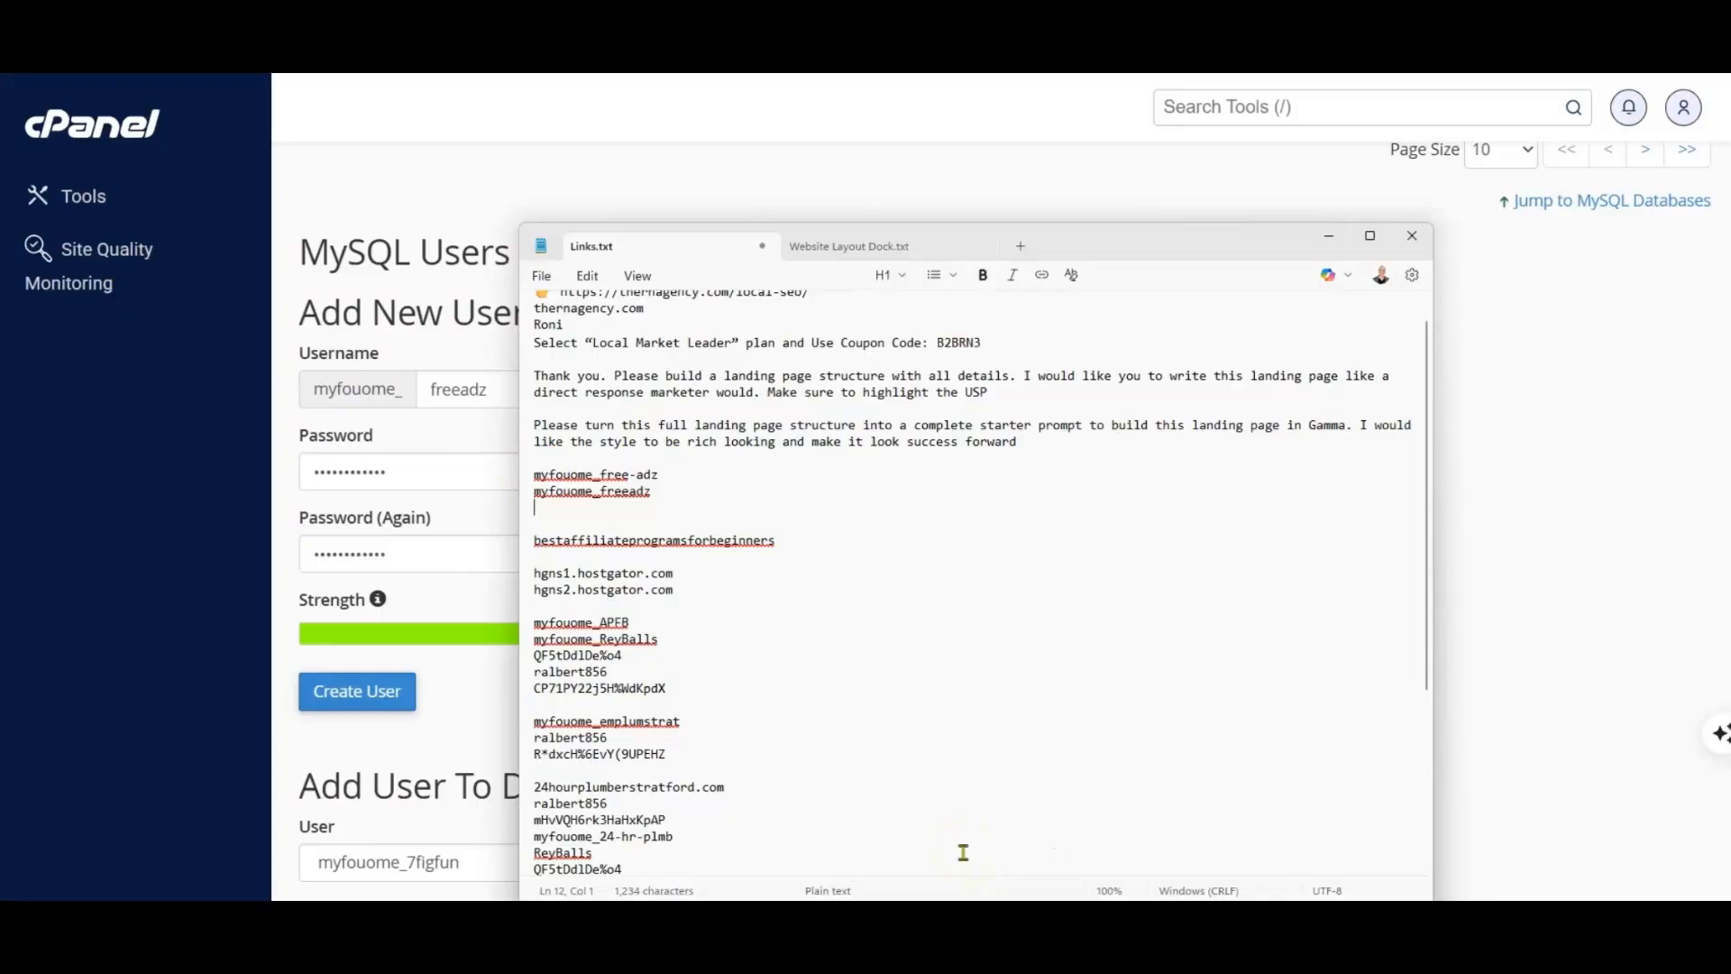
key("ctrl+v")
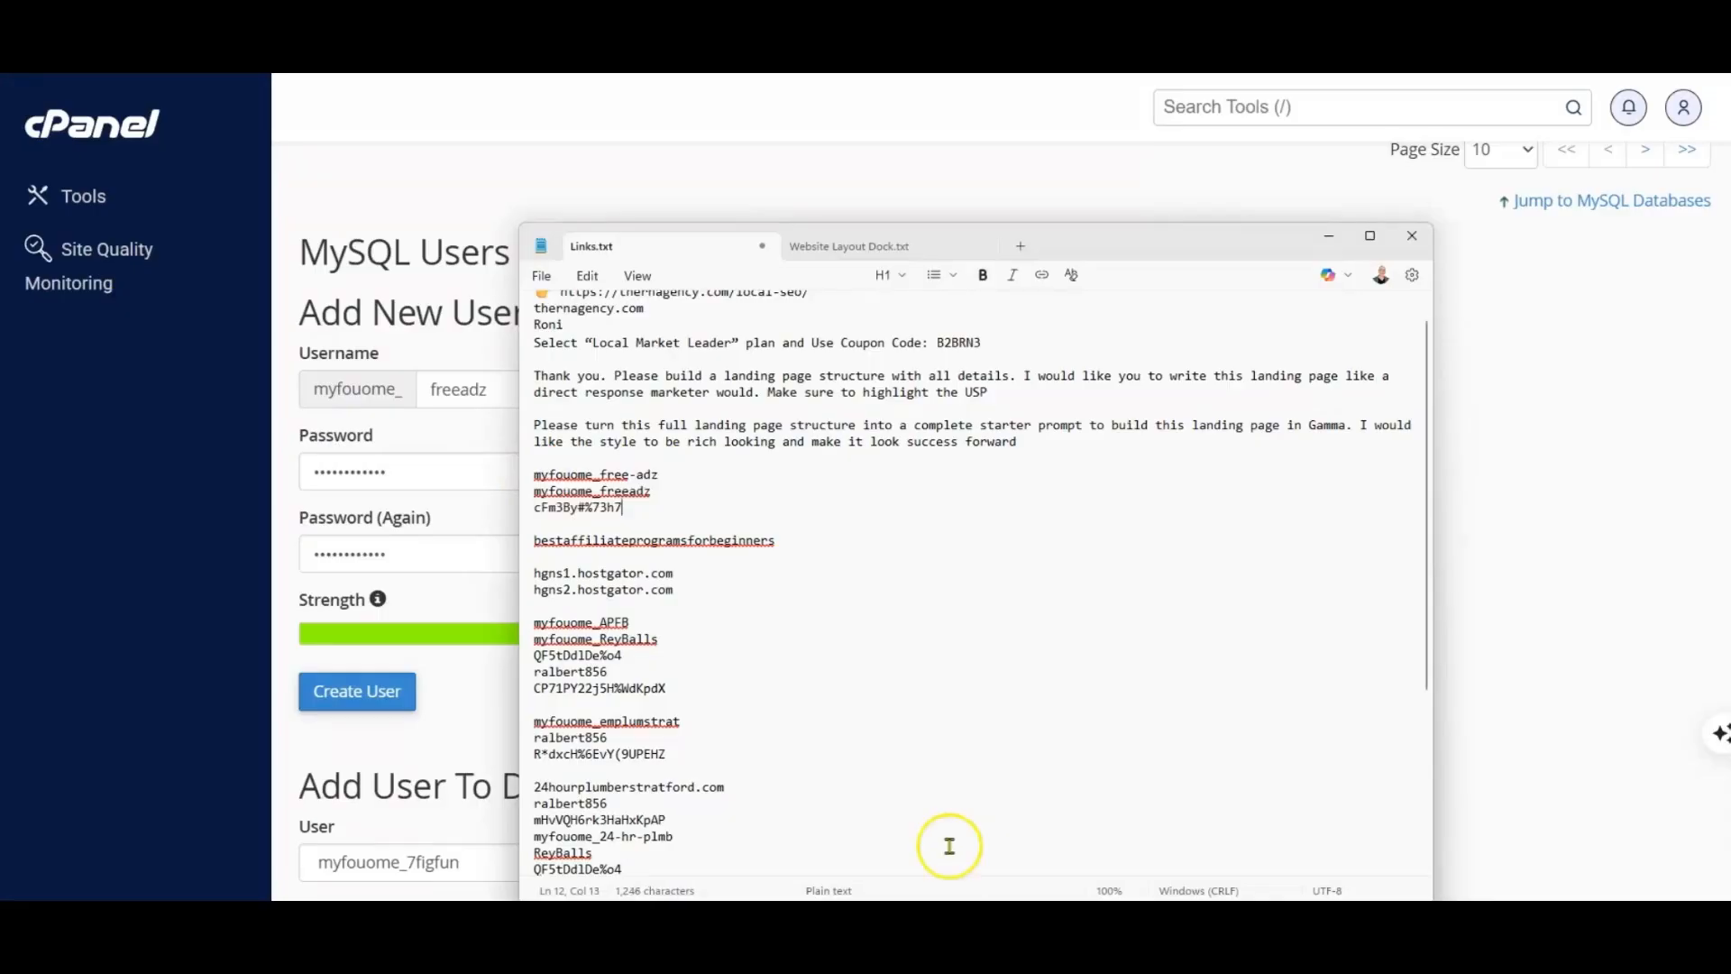
key("alt+Tab")
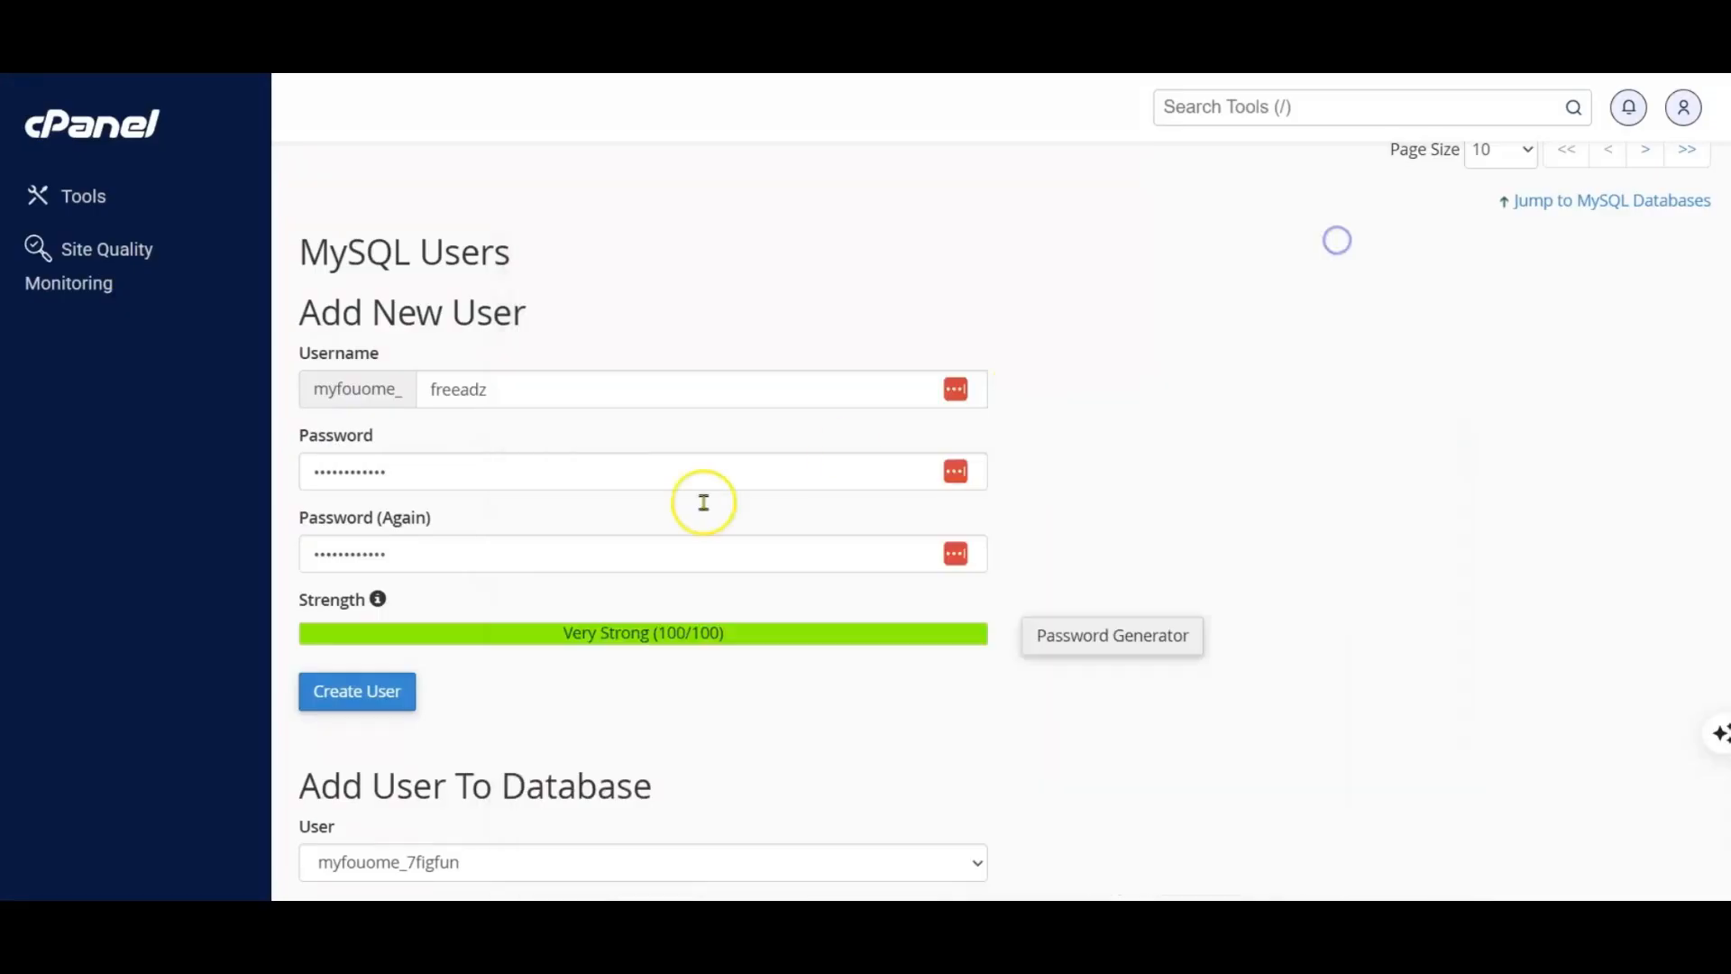
left_click(361, 697)
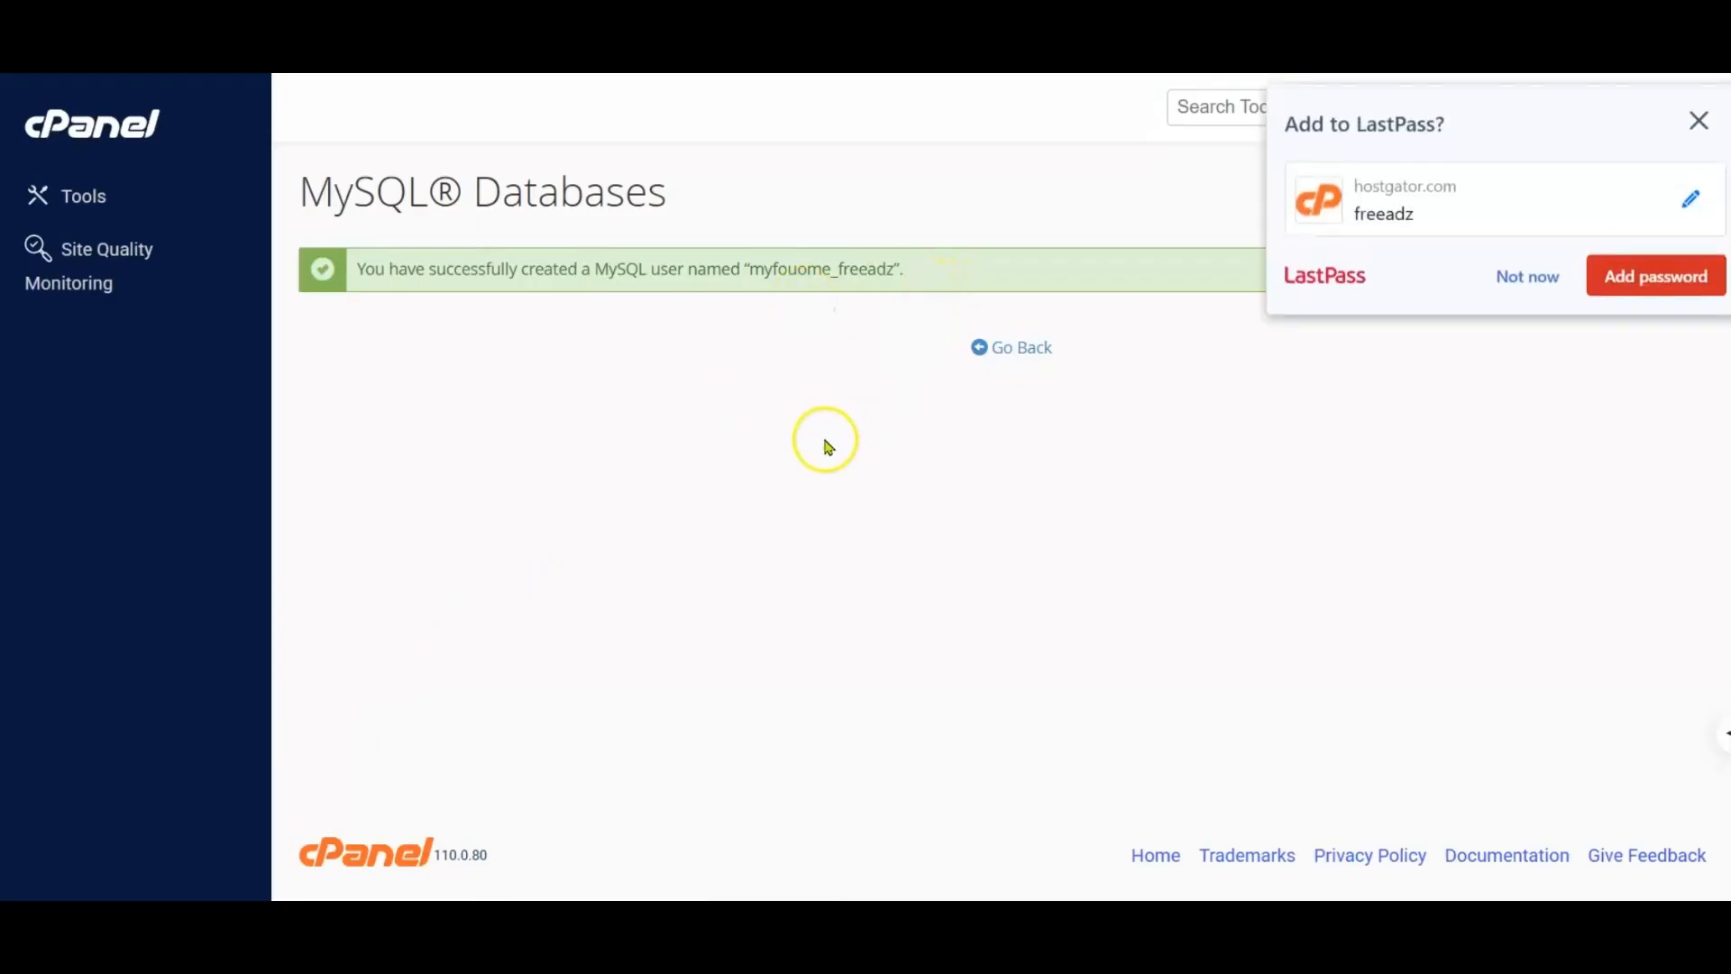
Step: Decline saving the password in LastPass, return to the MySQL Databases page and add user myfouome_freeadz to database myfouome_free-adz
left_click(1526, 278)
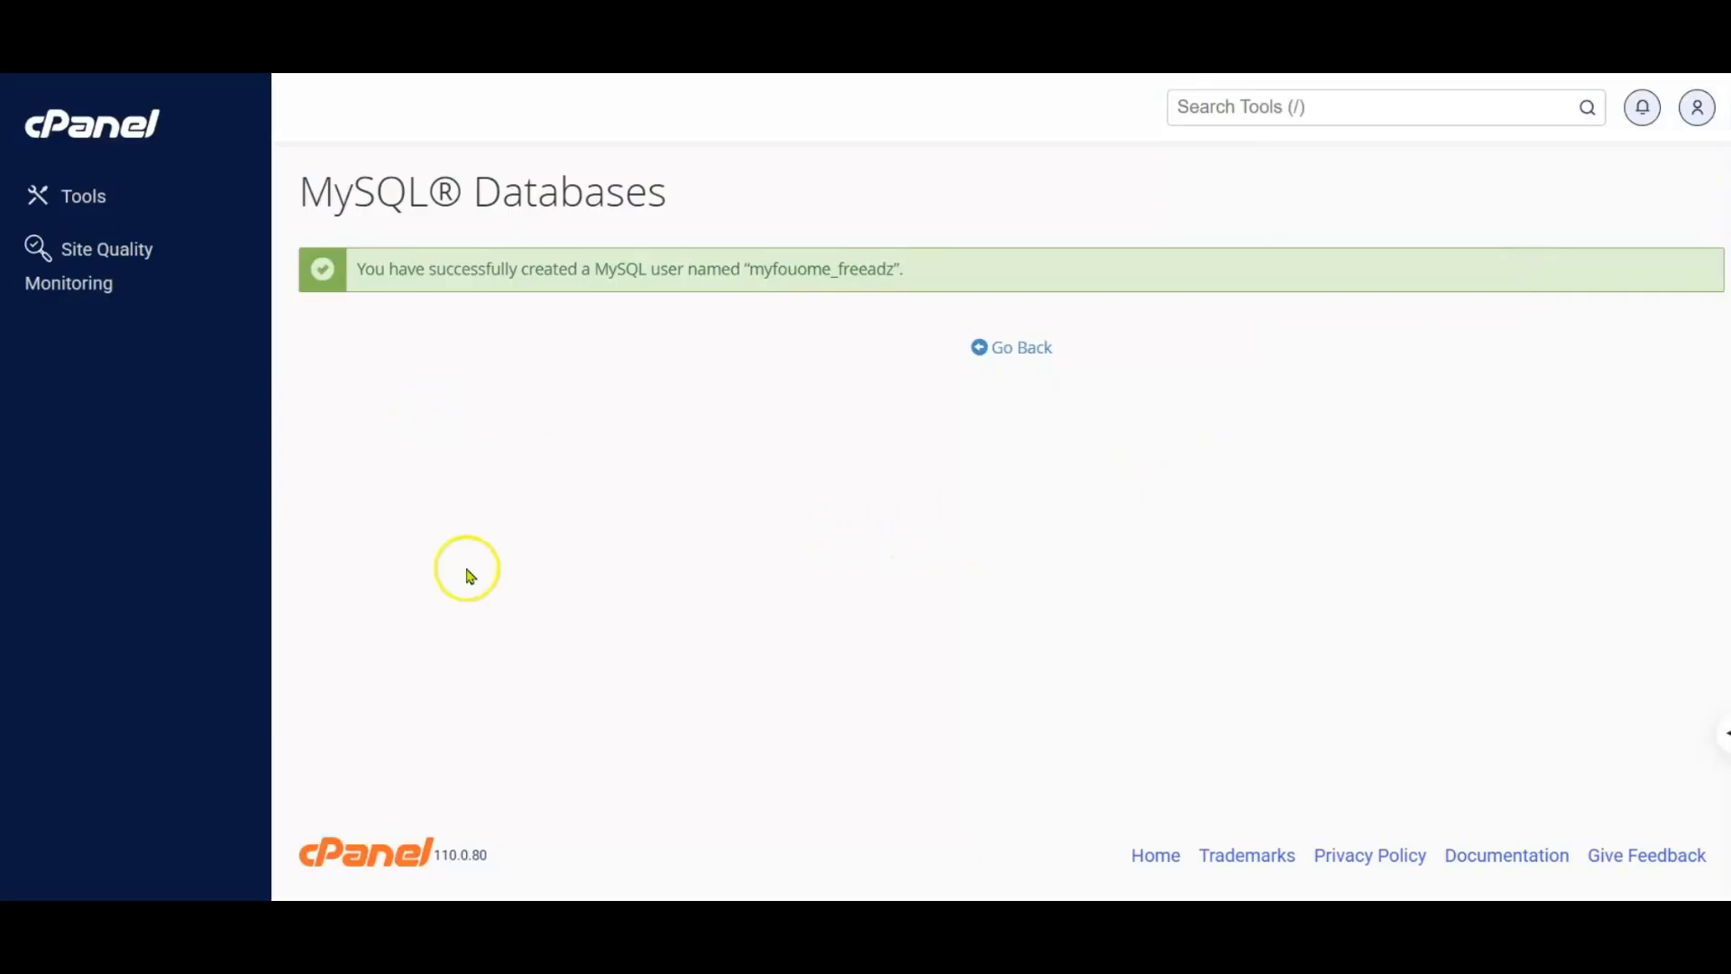
left_click(1022, 352)
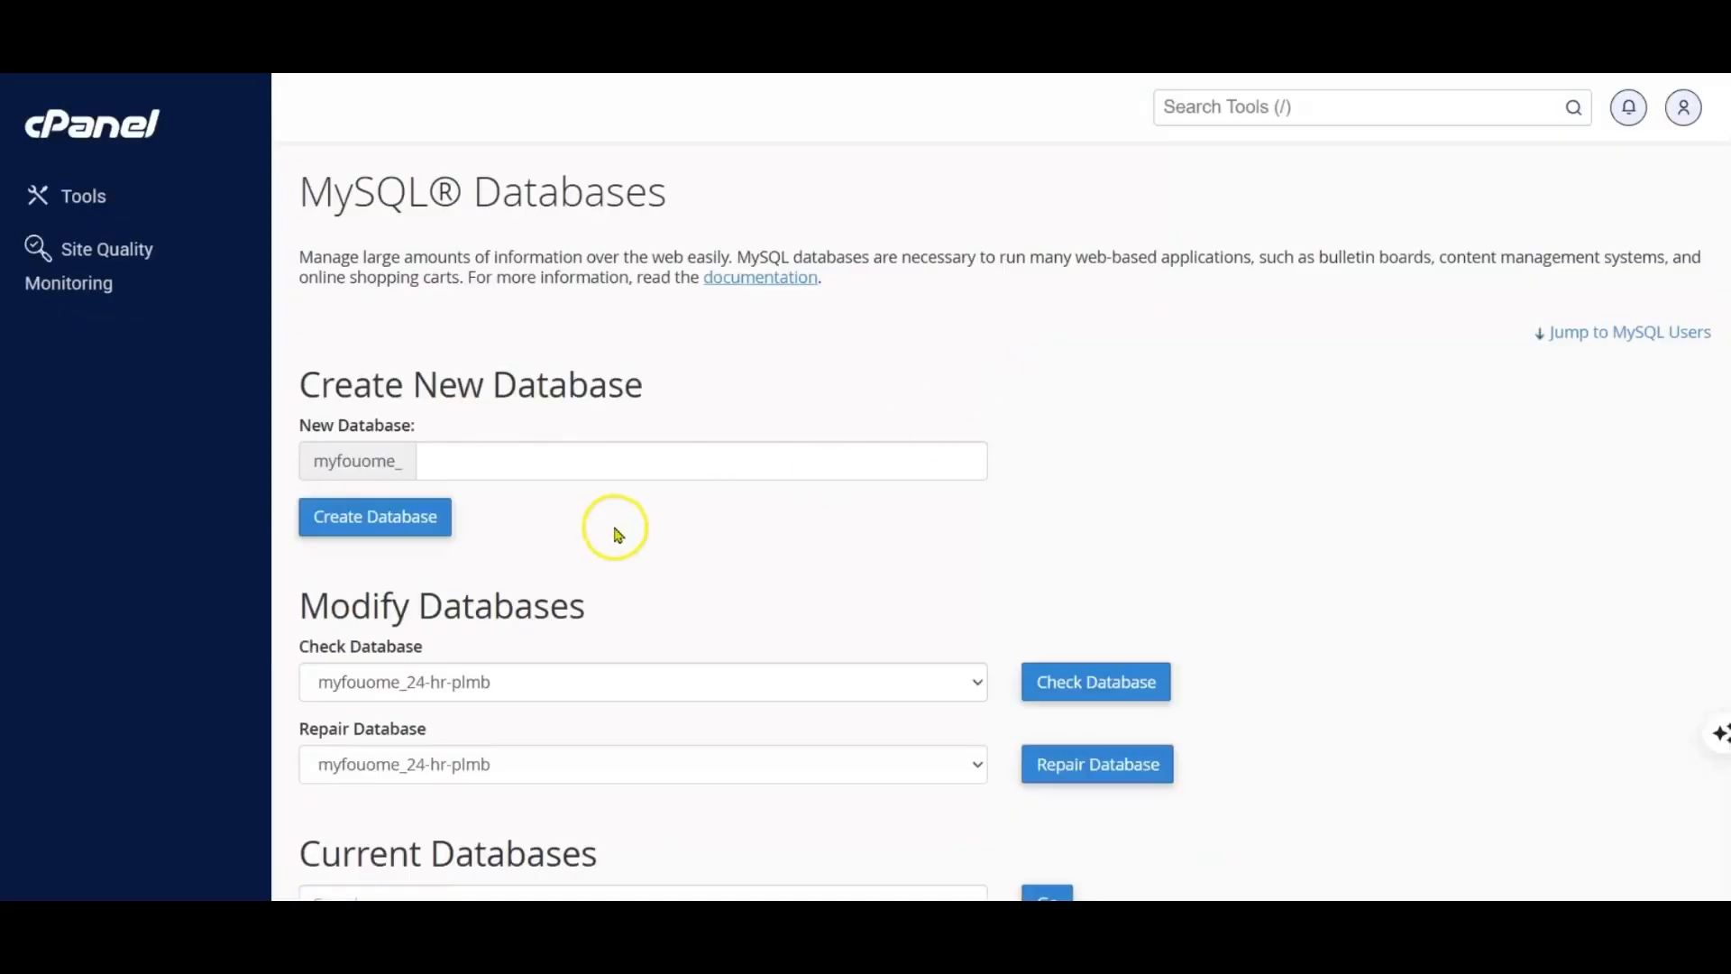
scroll(617, 523, "down", 7)
scroll(615, 527, "down", 8)
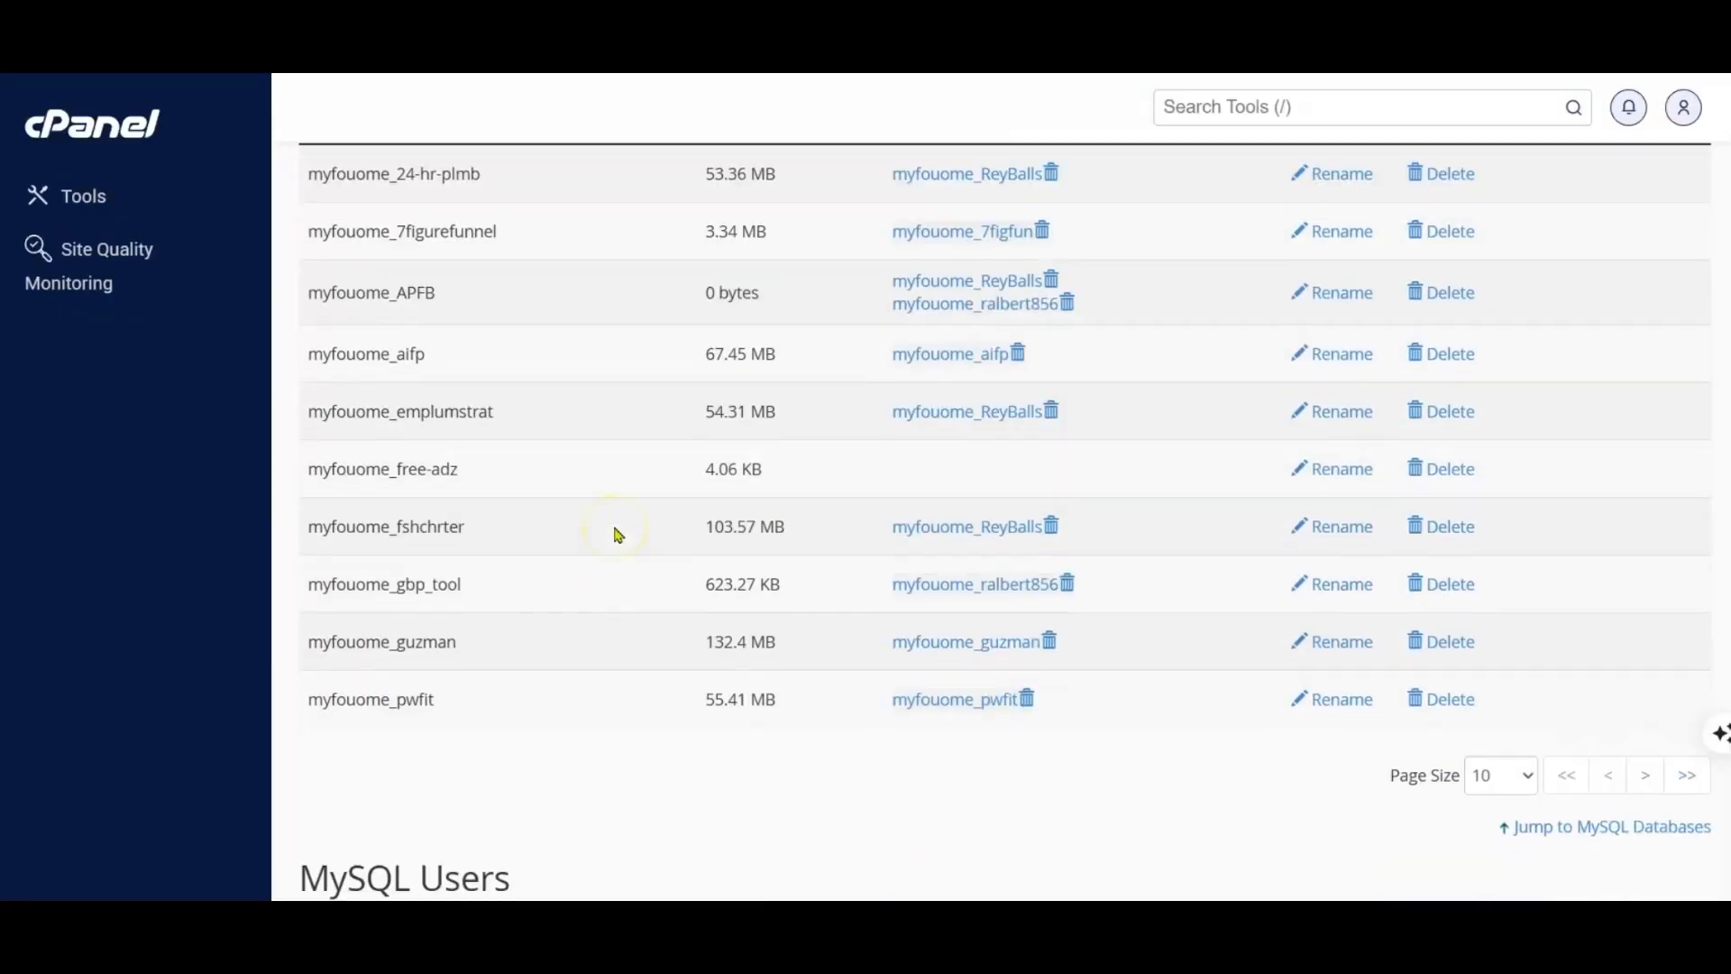
scroll(619, 534, "down", 5)
left_click(622, 507)
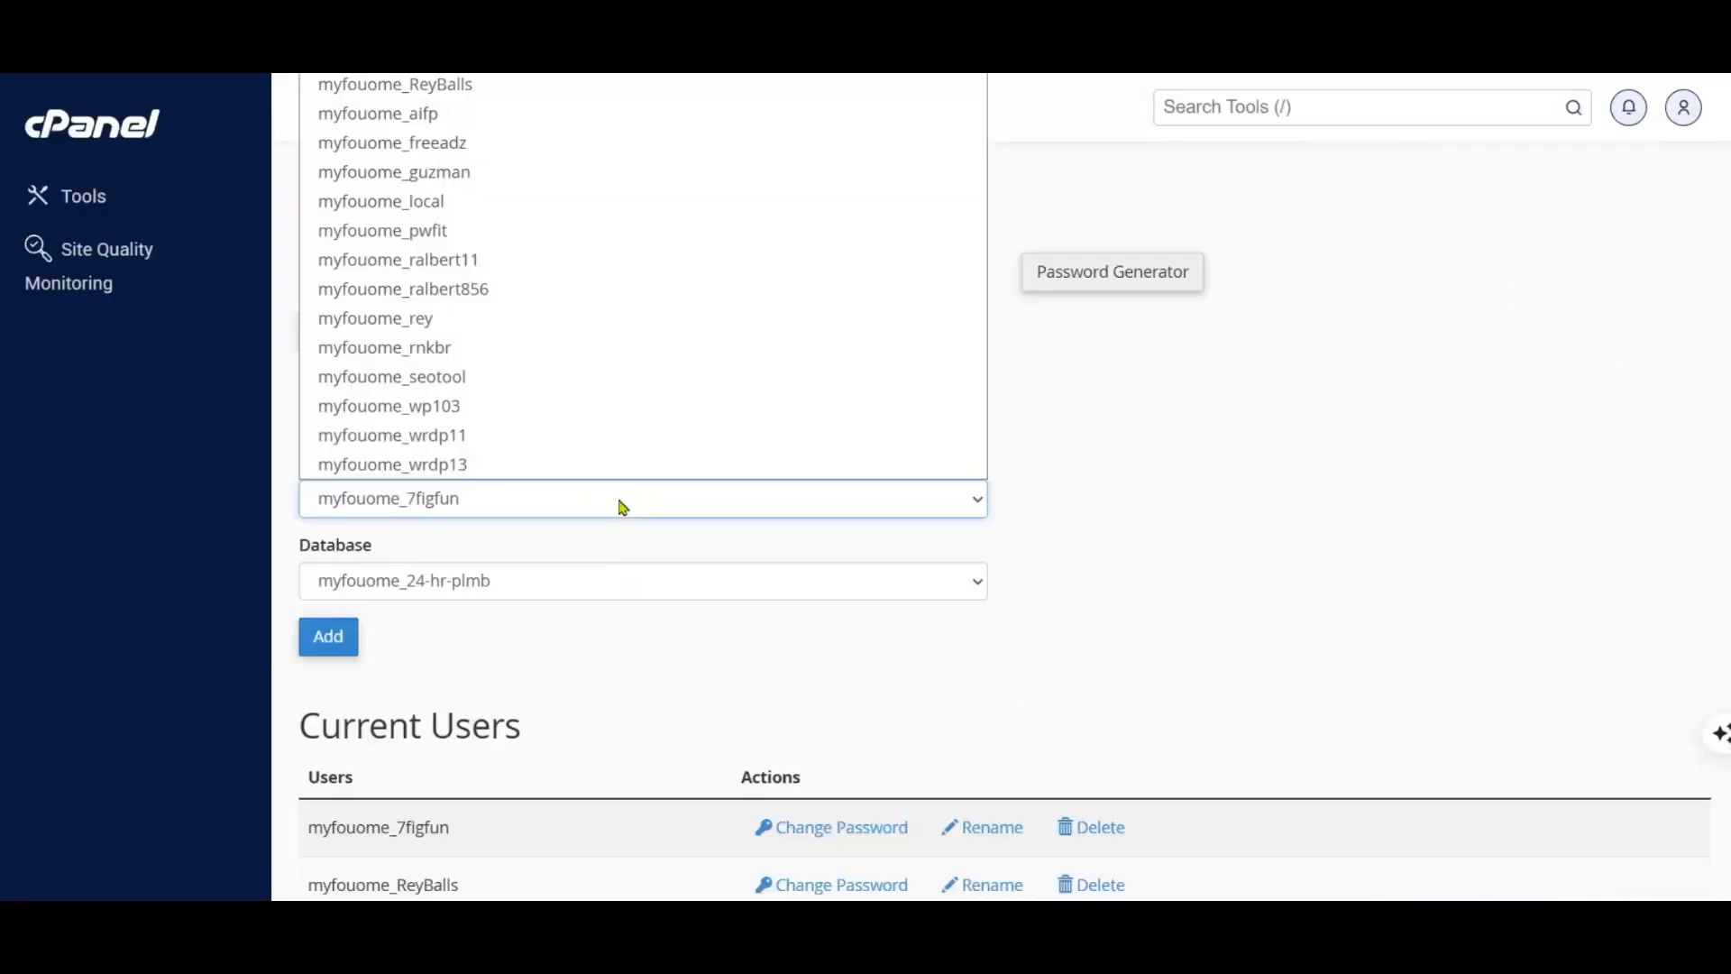
left_click(436, 142)
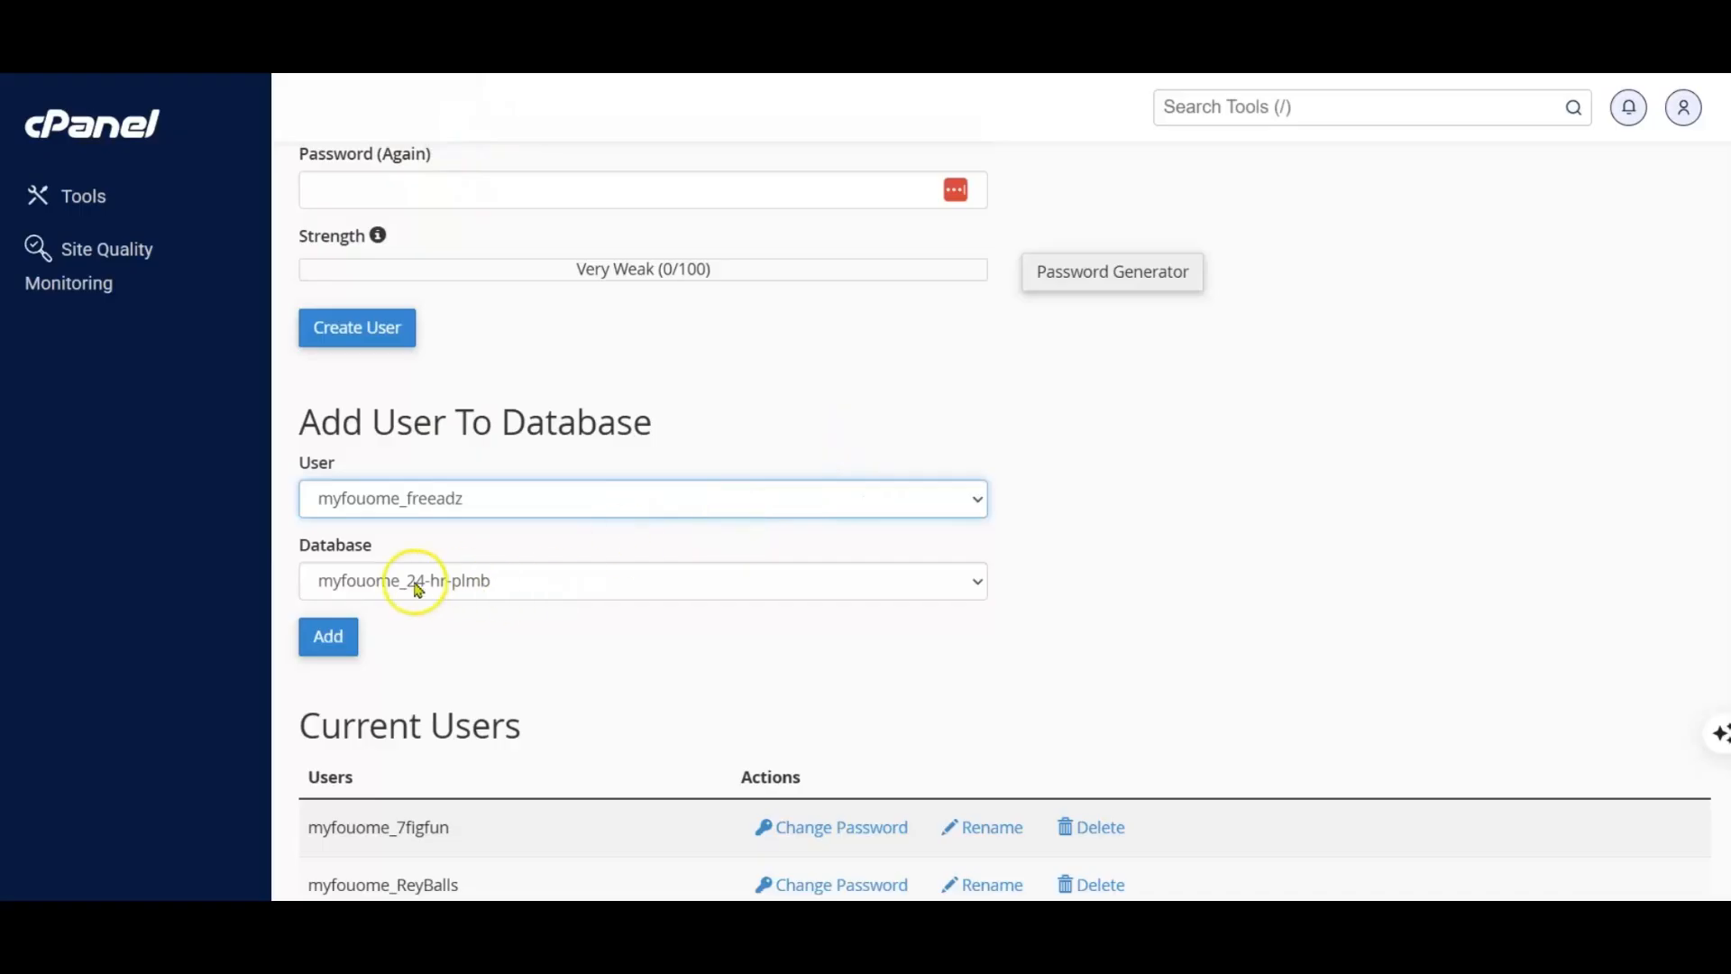
left_click(487, 586)
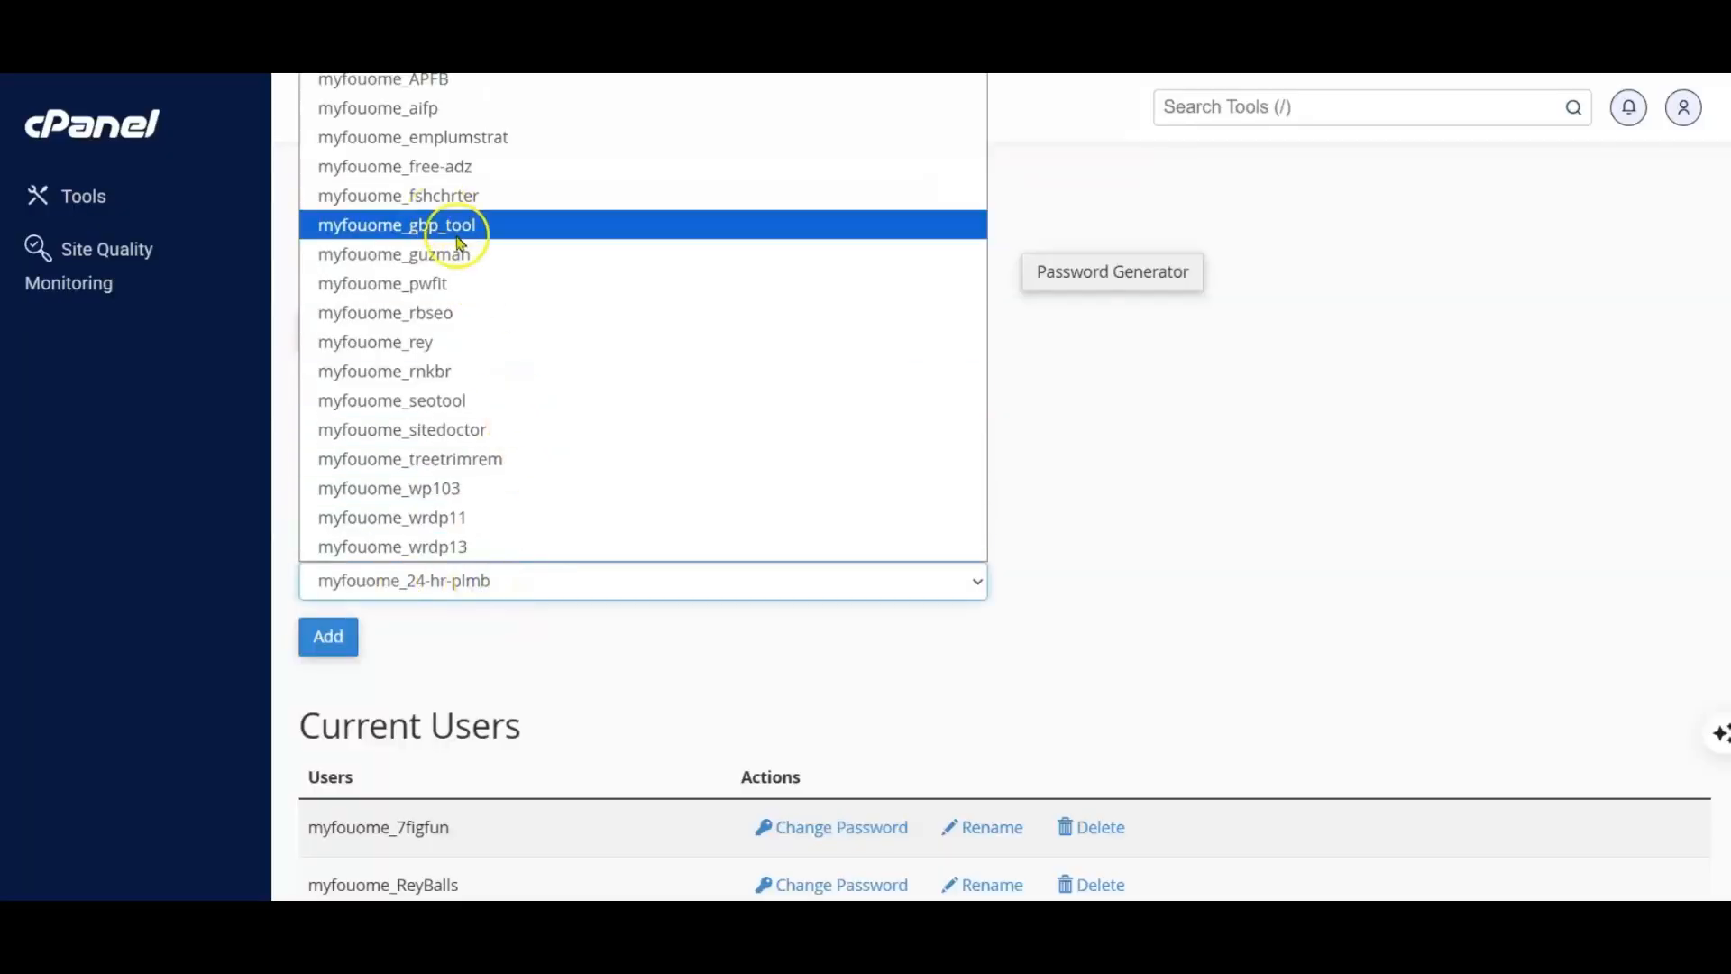
left_click(460, 168)
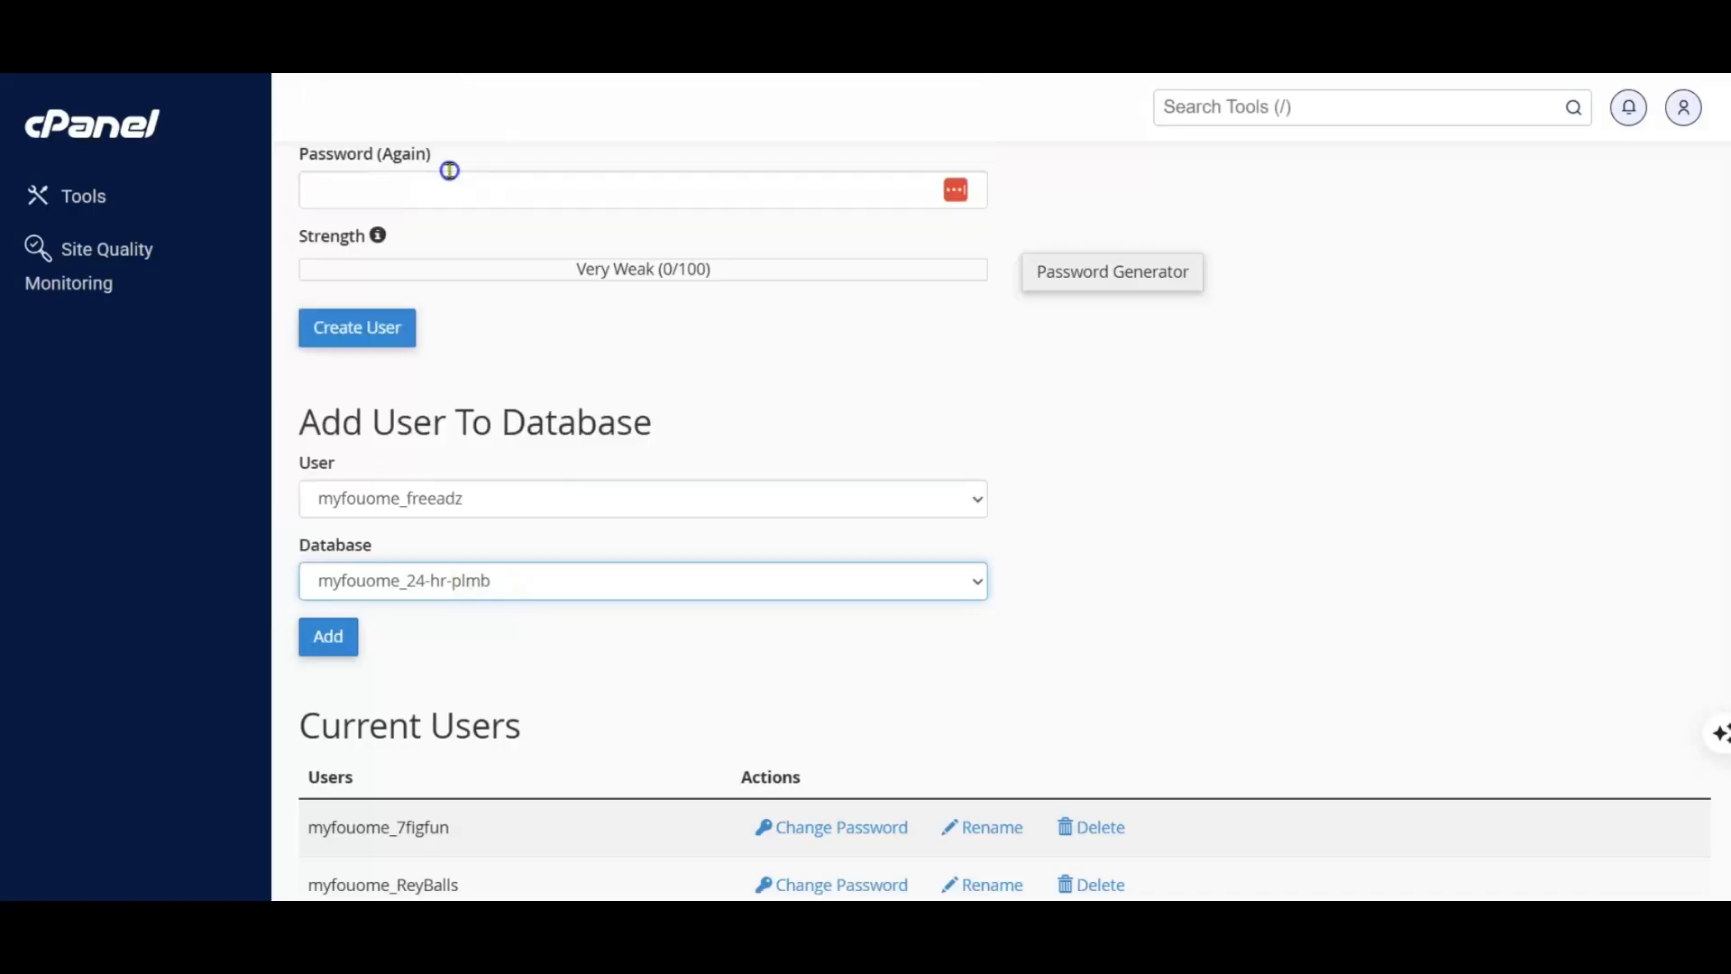
left_click(330, 636)
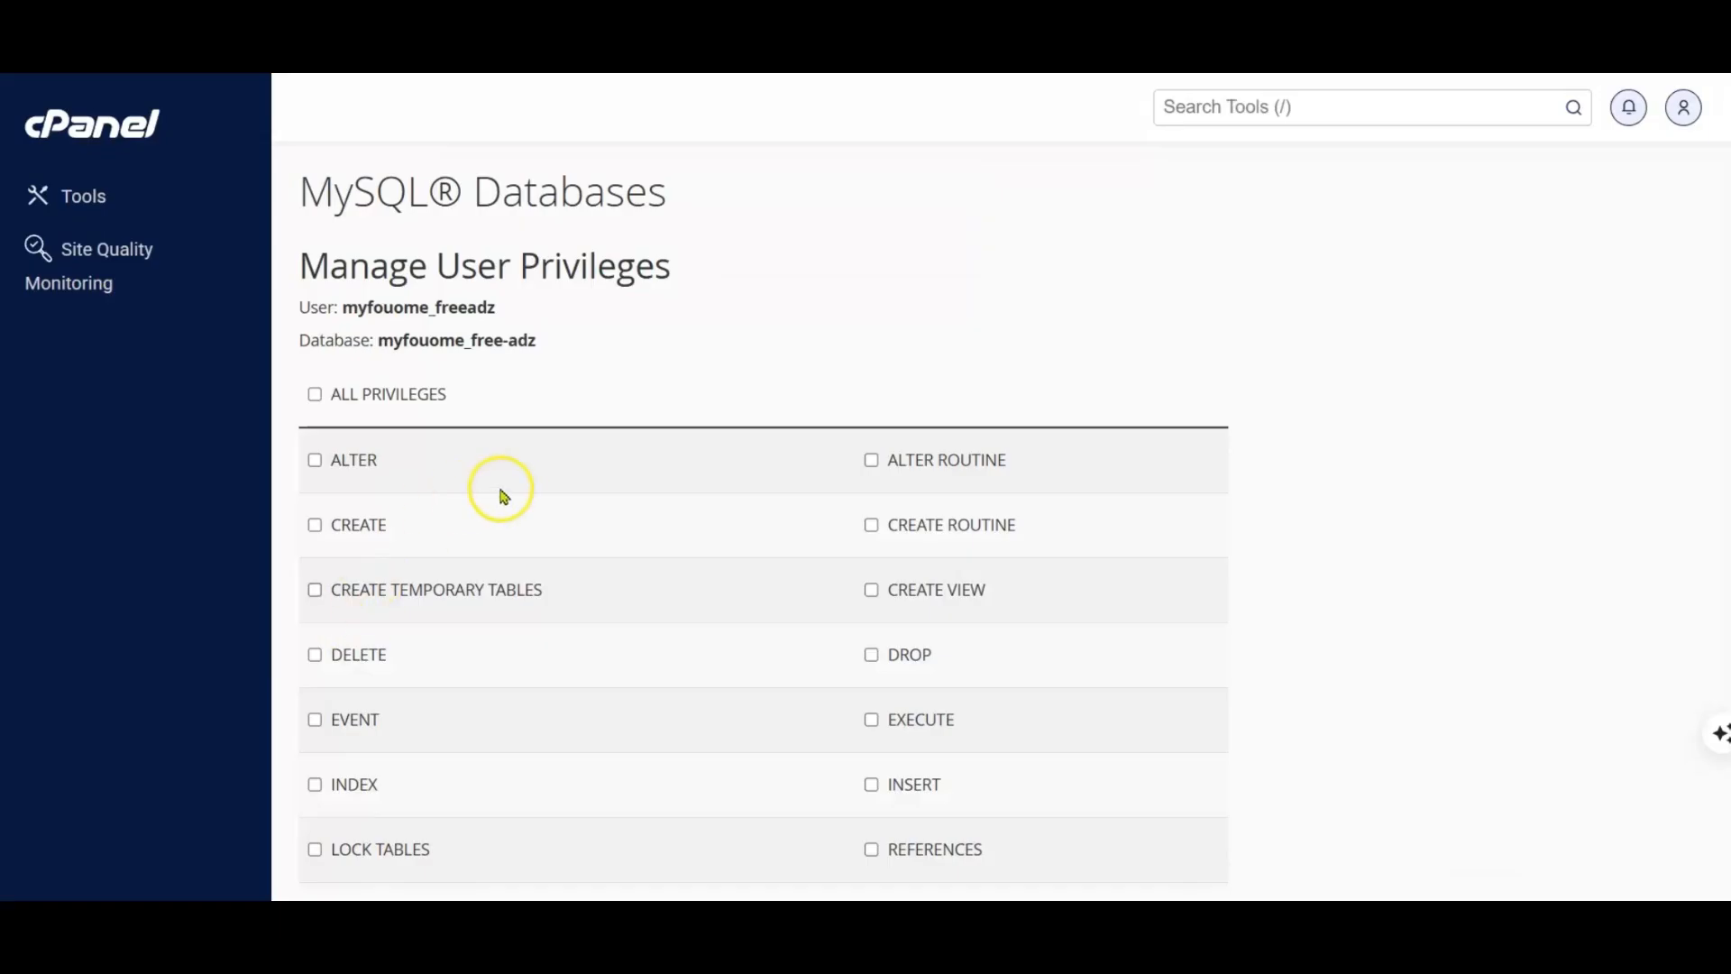
Step: Grant myfouome_freeadz all privileges on the myfouome_free-adz database and save the changes
left_click(314, 395)
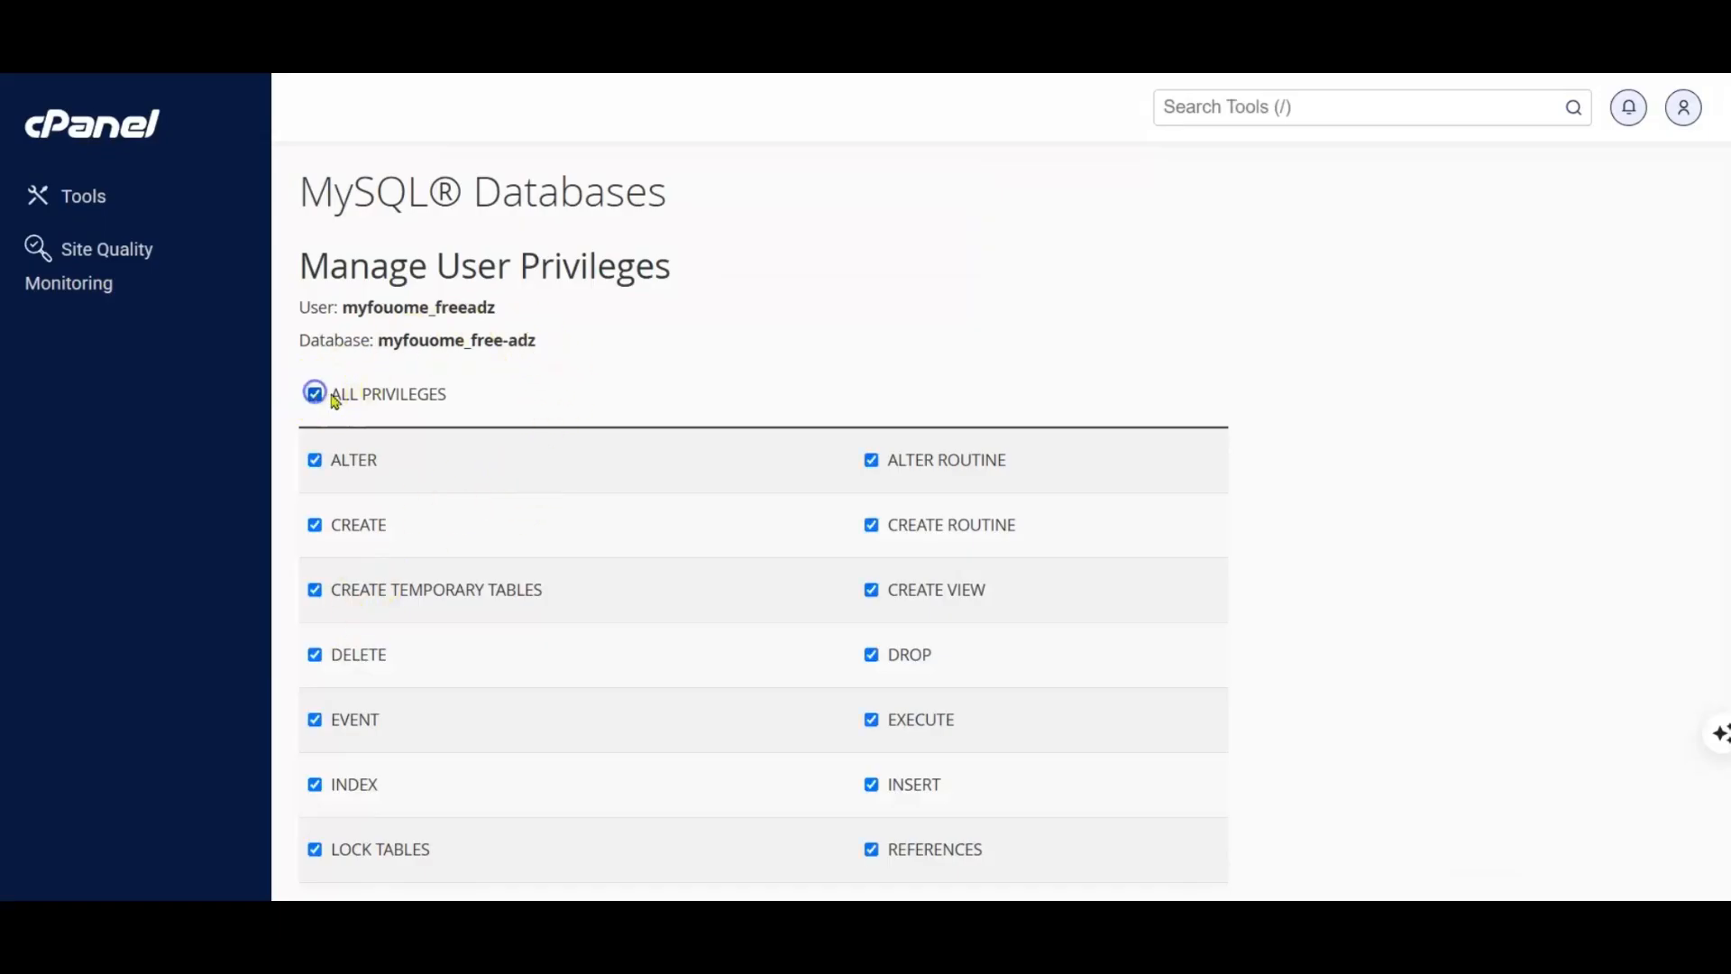
scroll(1425, 660, "down", 4)
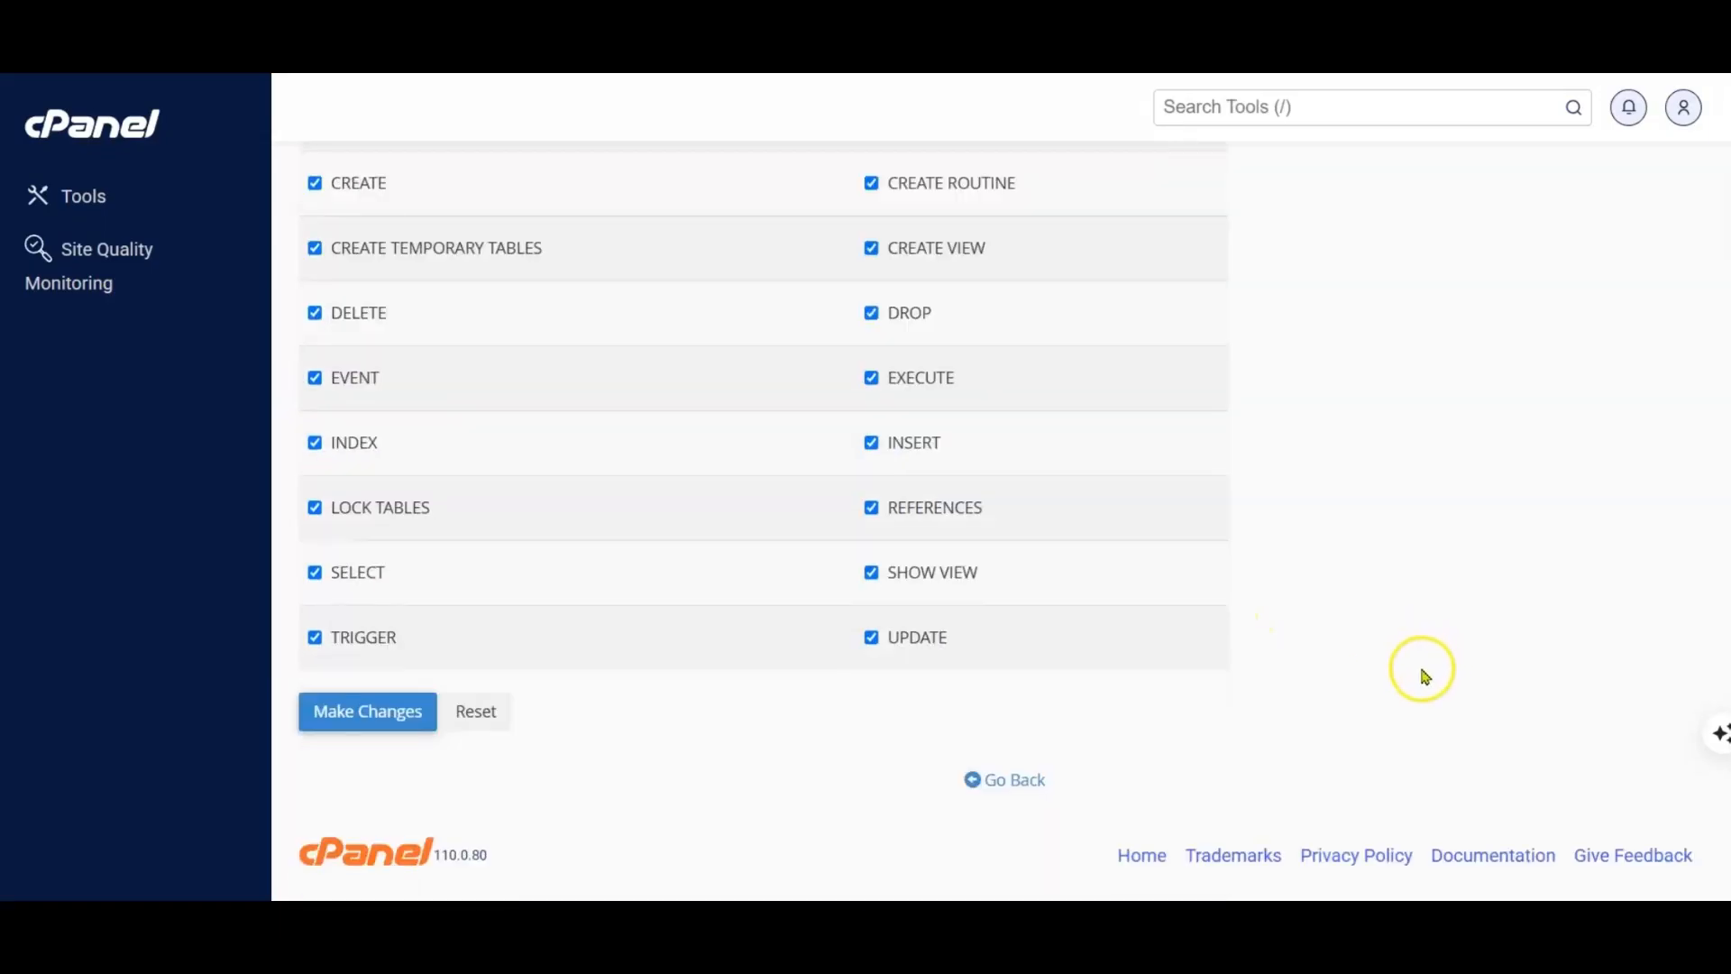
left_click(372, 713)
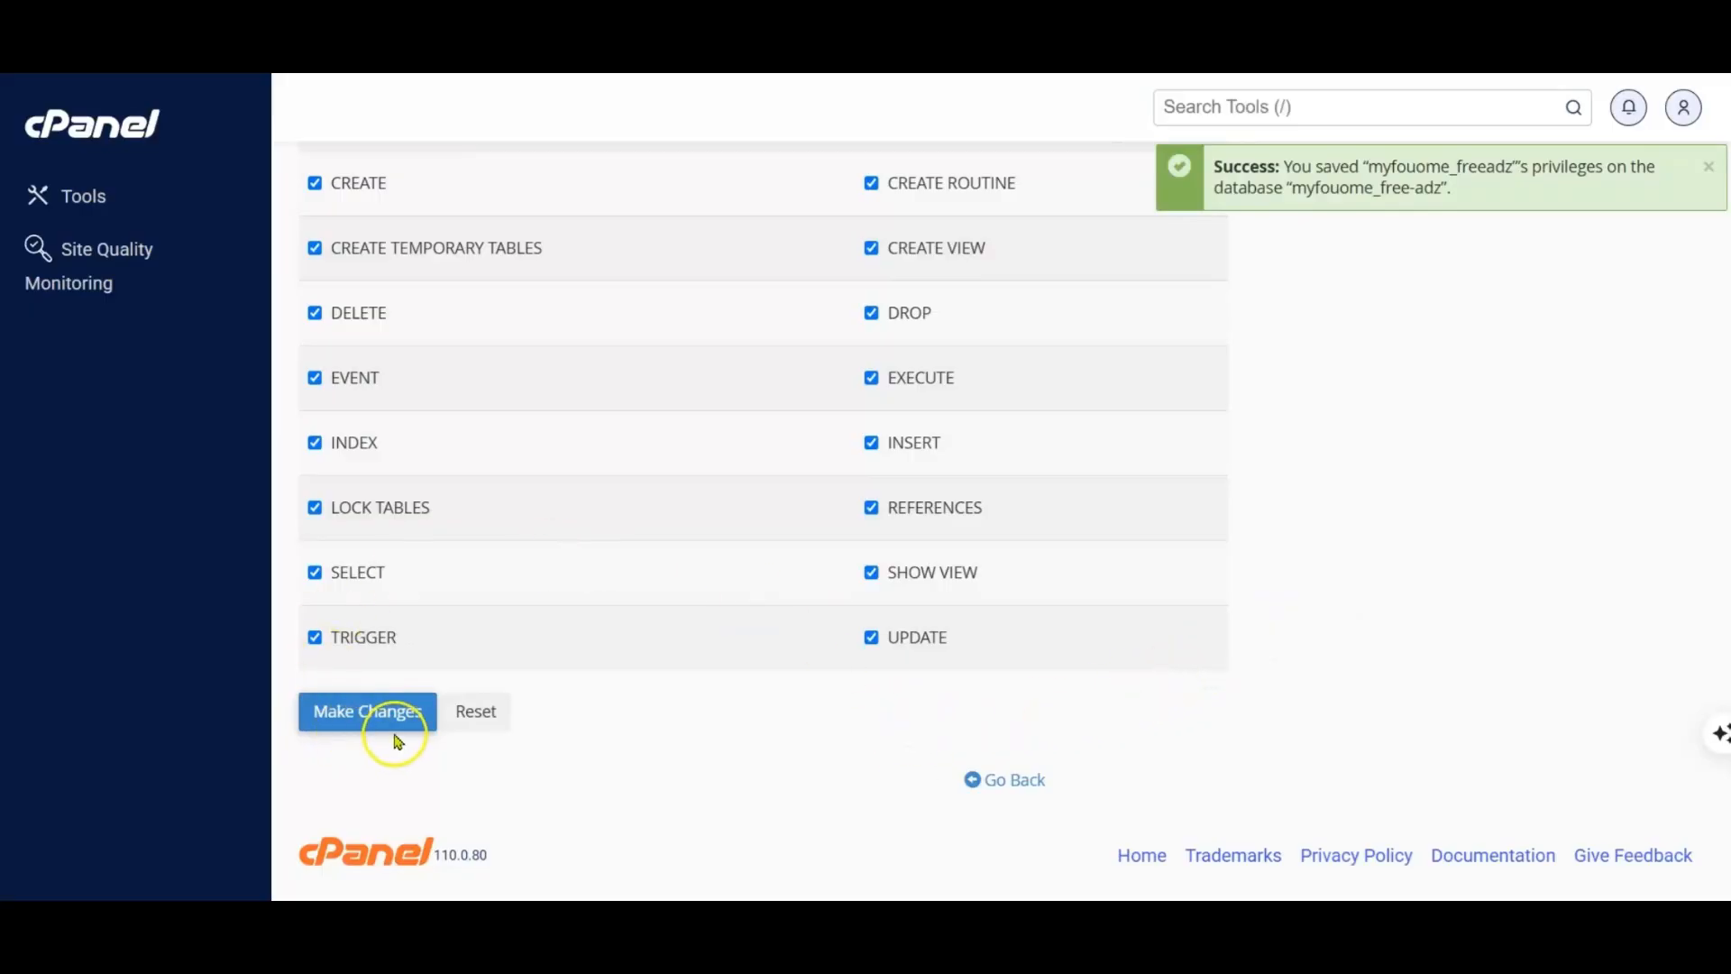
scroll(812, 689, "up", 4)
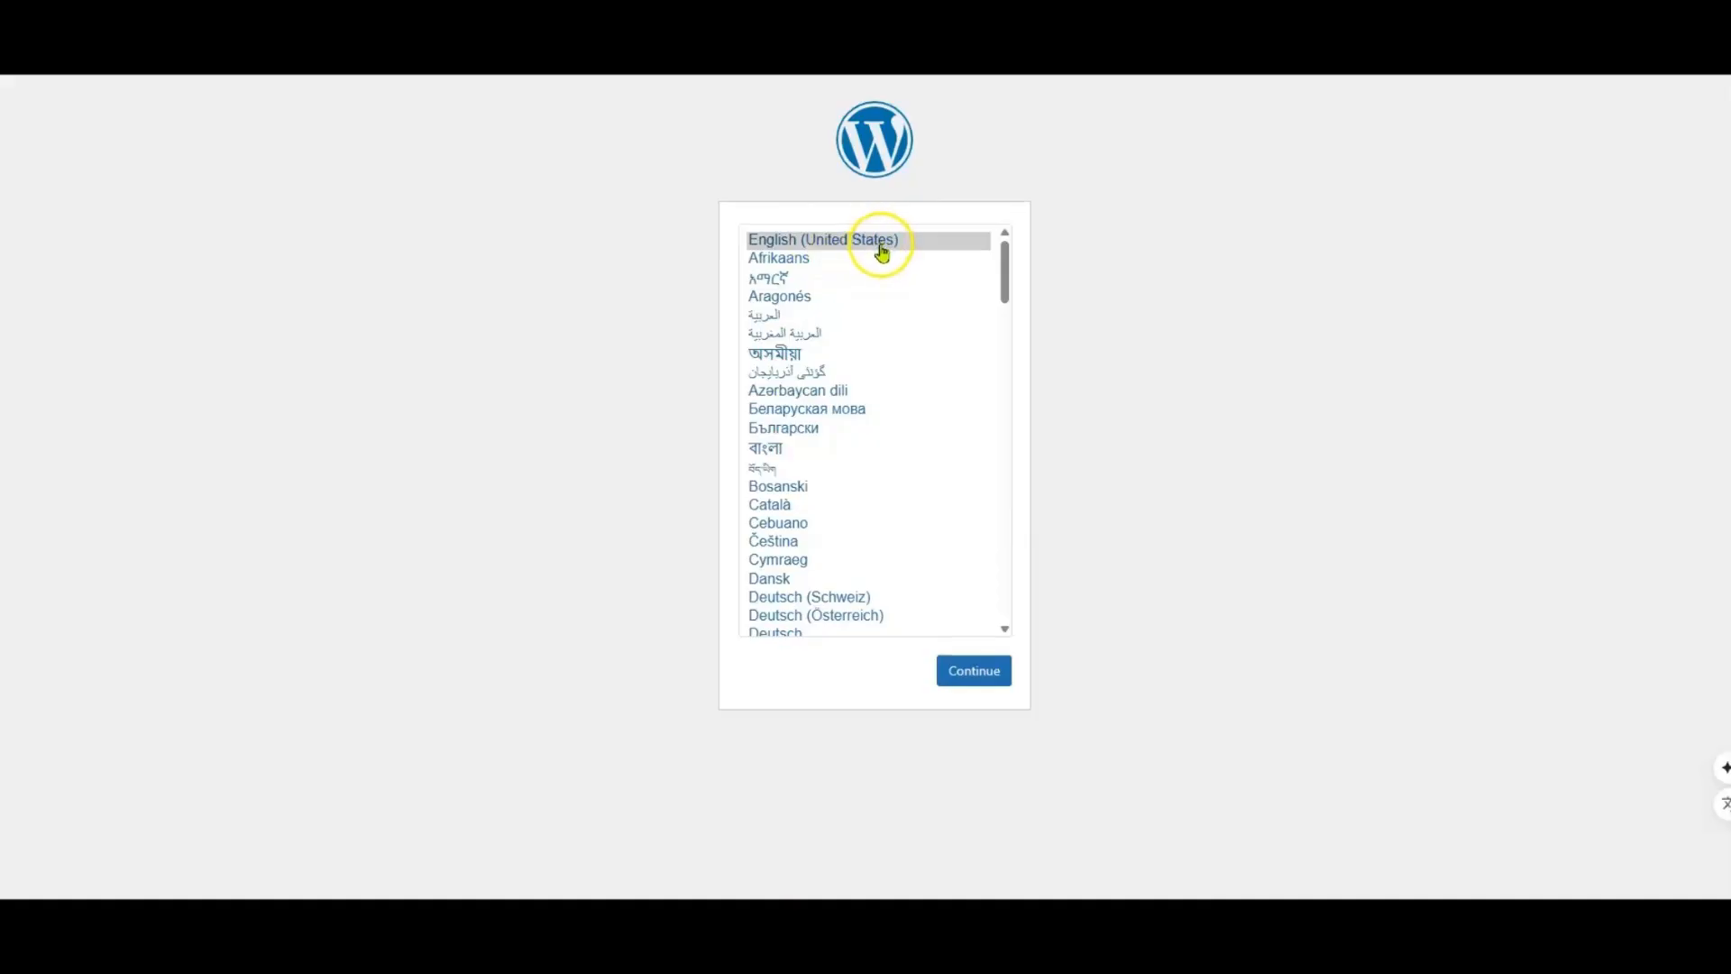
Step: Keep English (United States) as the WordPress installation language and proceed past the welcome page to the database connection form
scroll(861, 428, "down", 6)
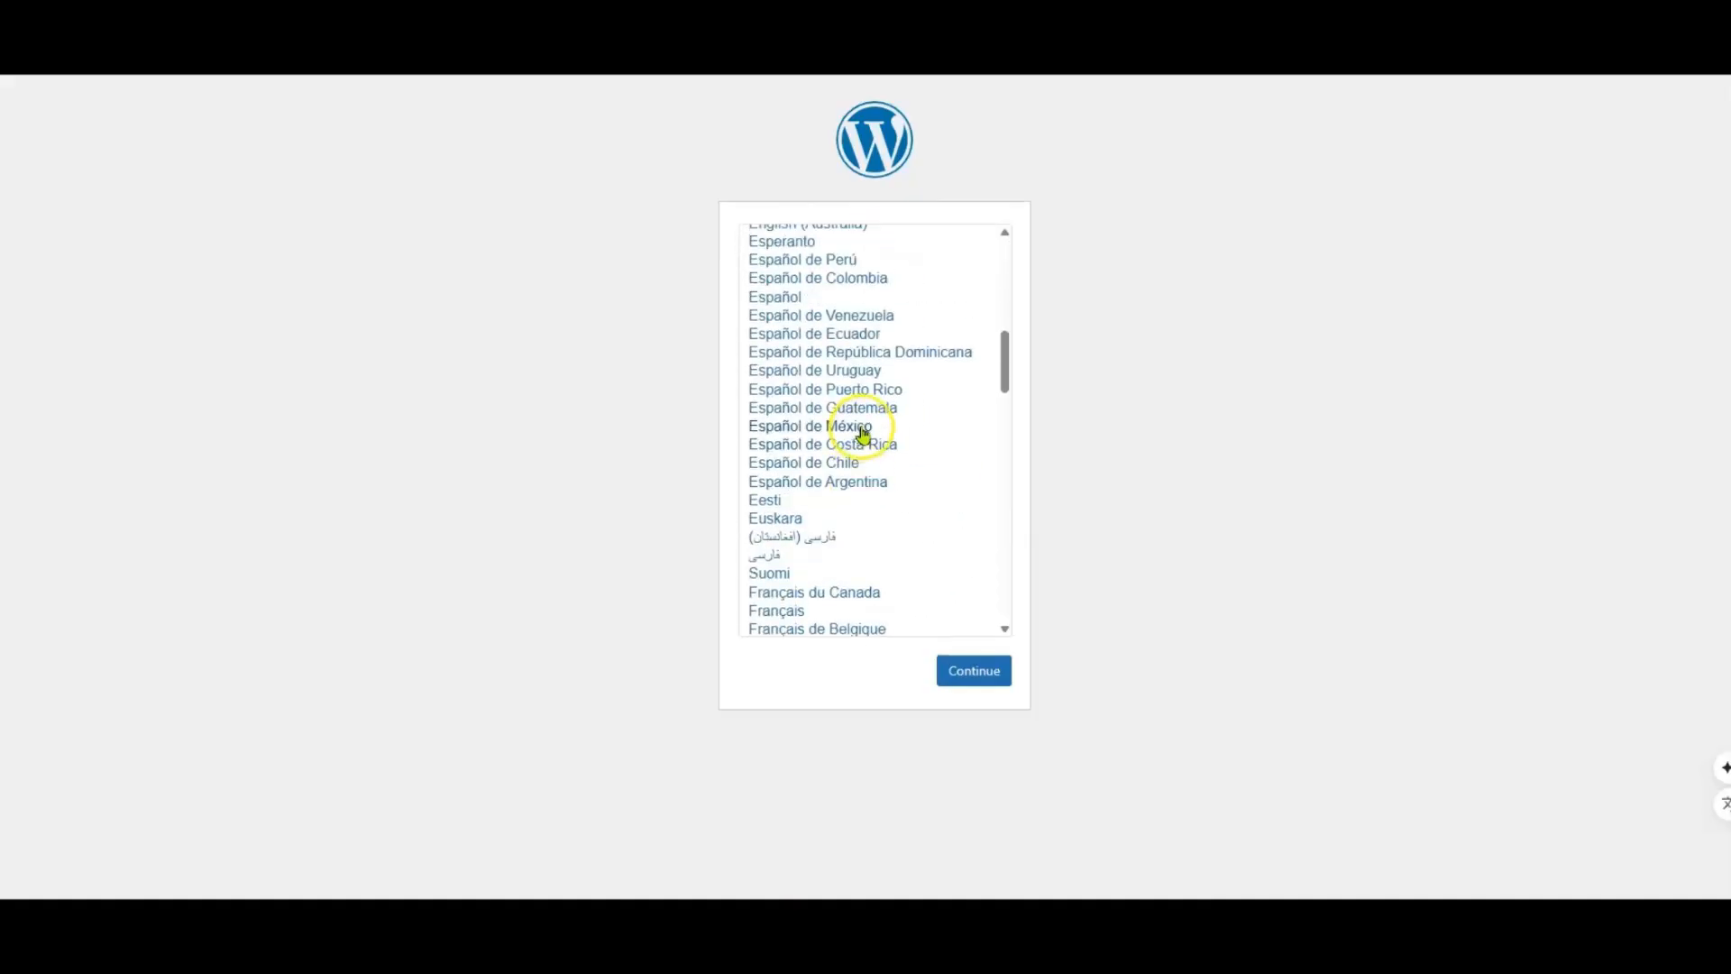
scroll(863, 429, "up", 6)
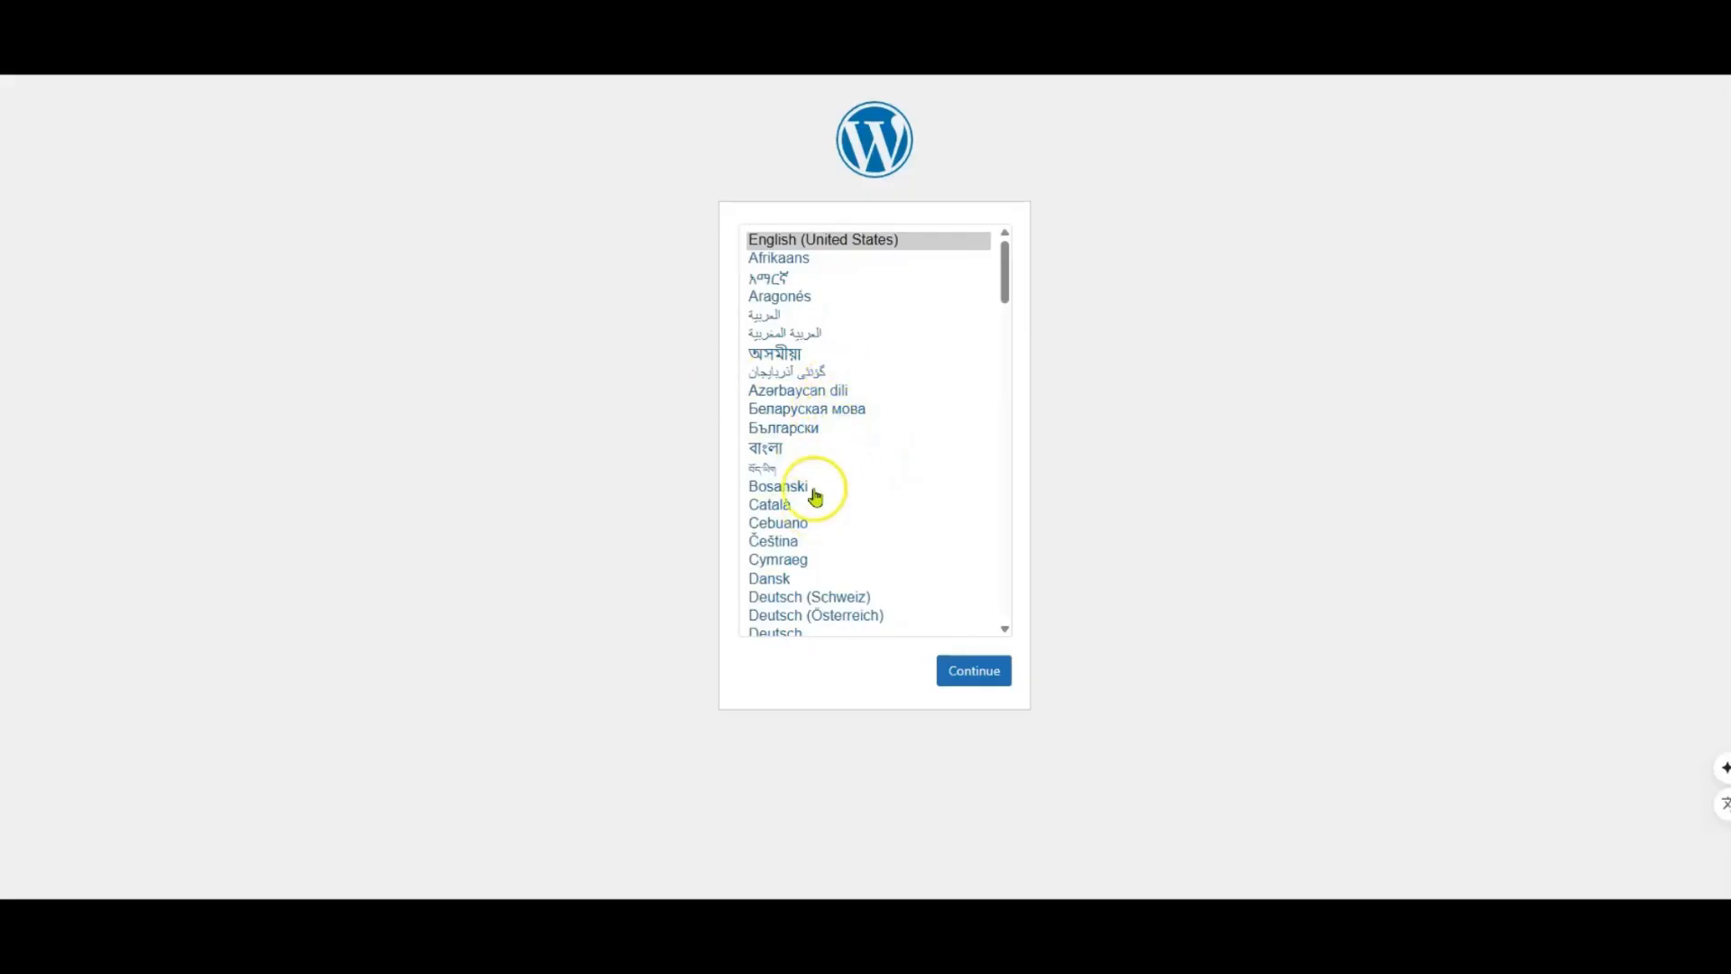
left_click(974, 671)
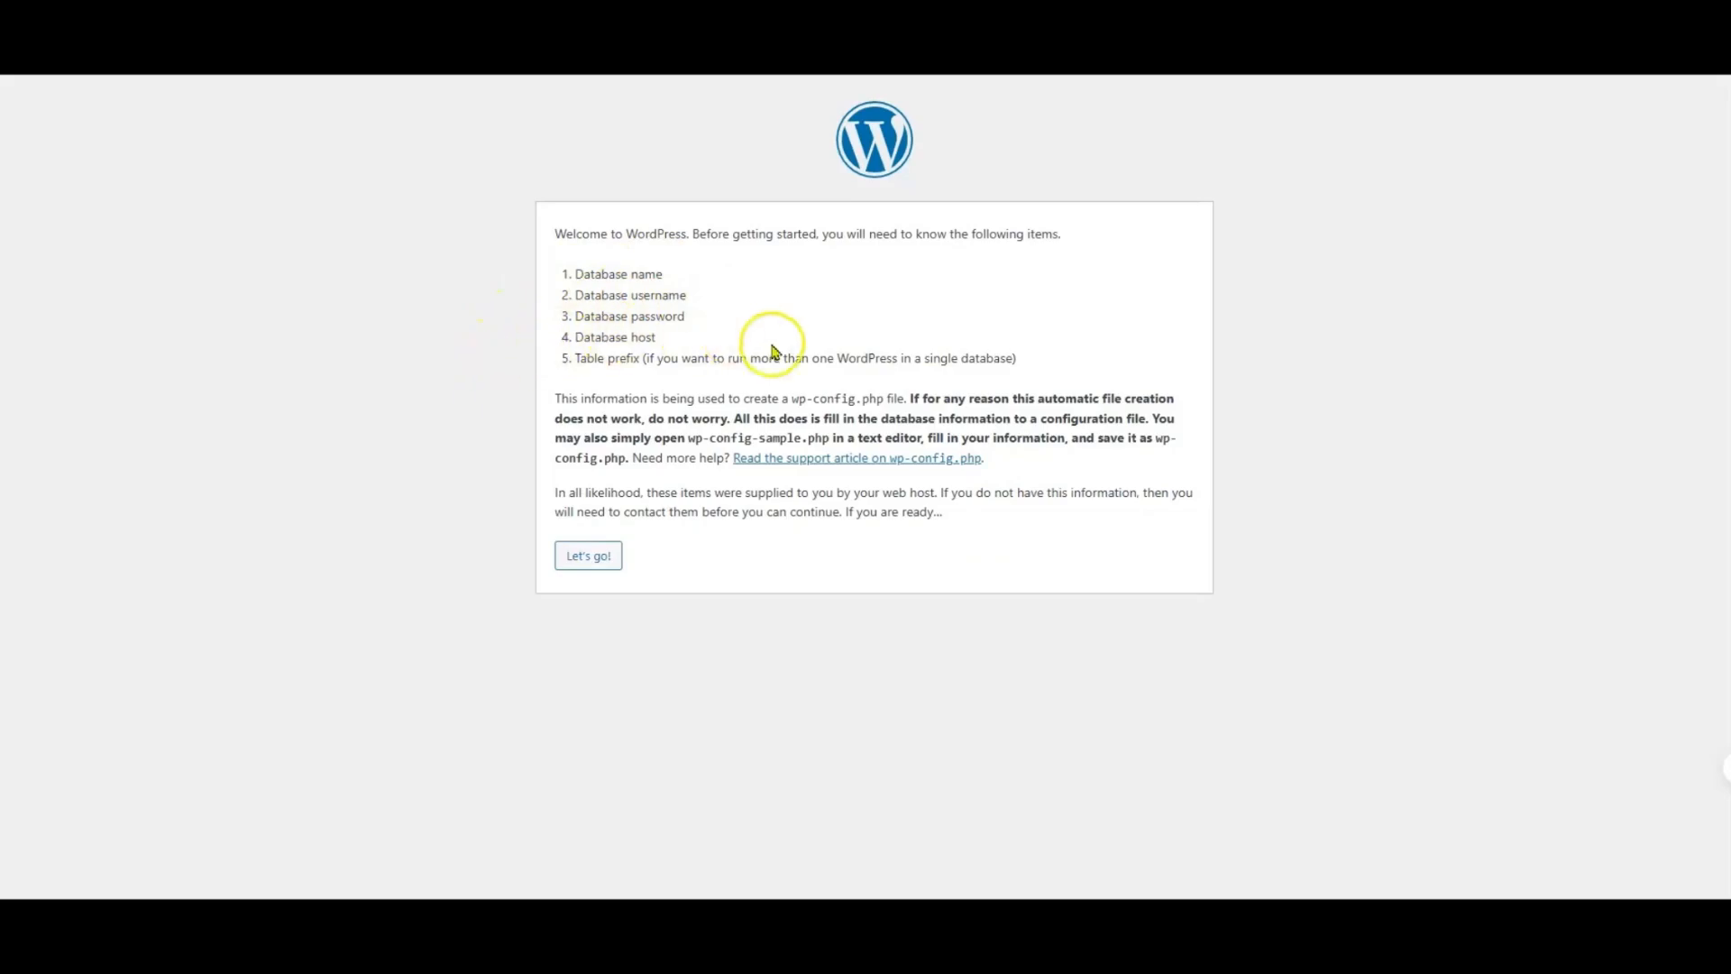
left_click(591, 557)
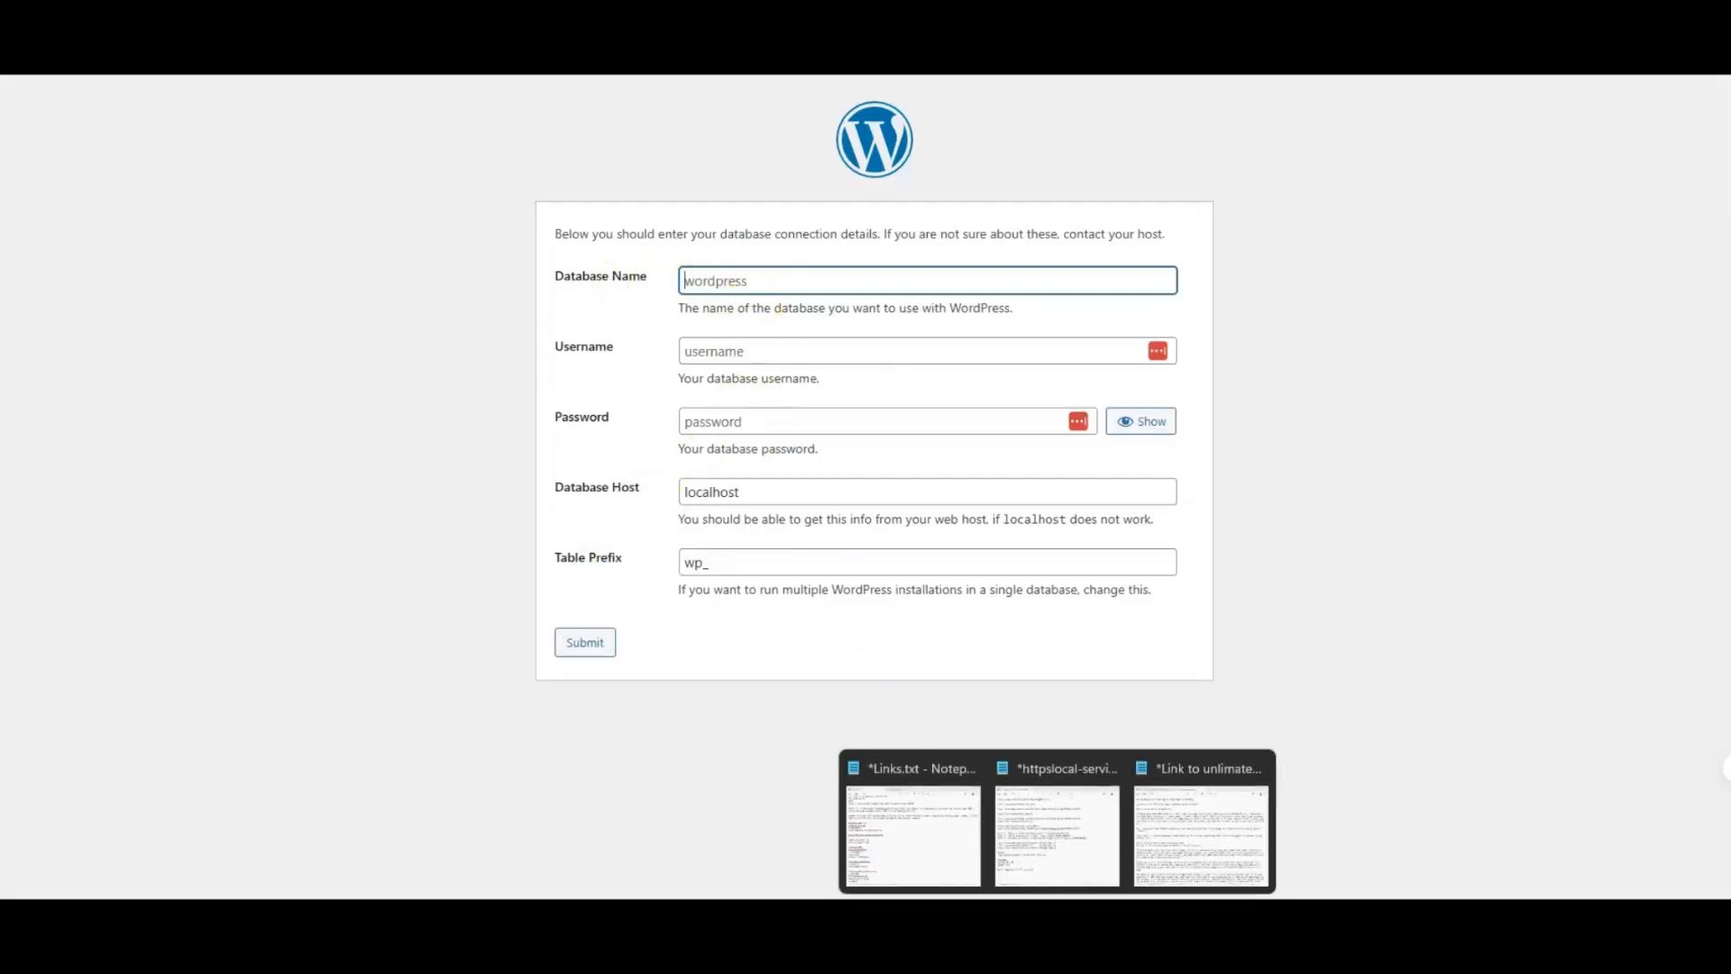
Step: Copy the database name myfouome_free-adz from Links.txt in Notepad and paste it as the Database Name in the WordPress setup form
left_click(969, 852)
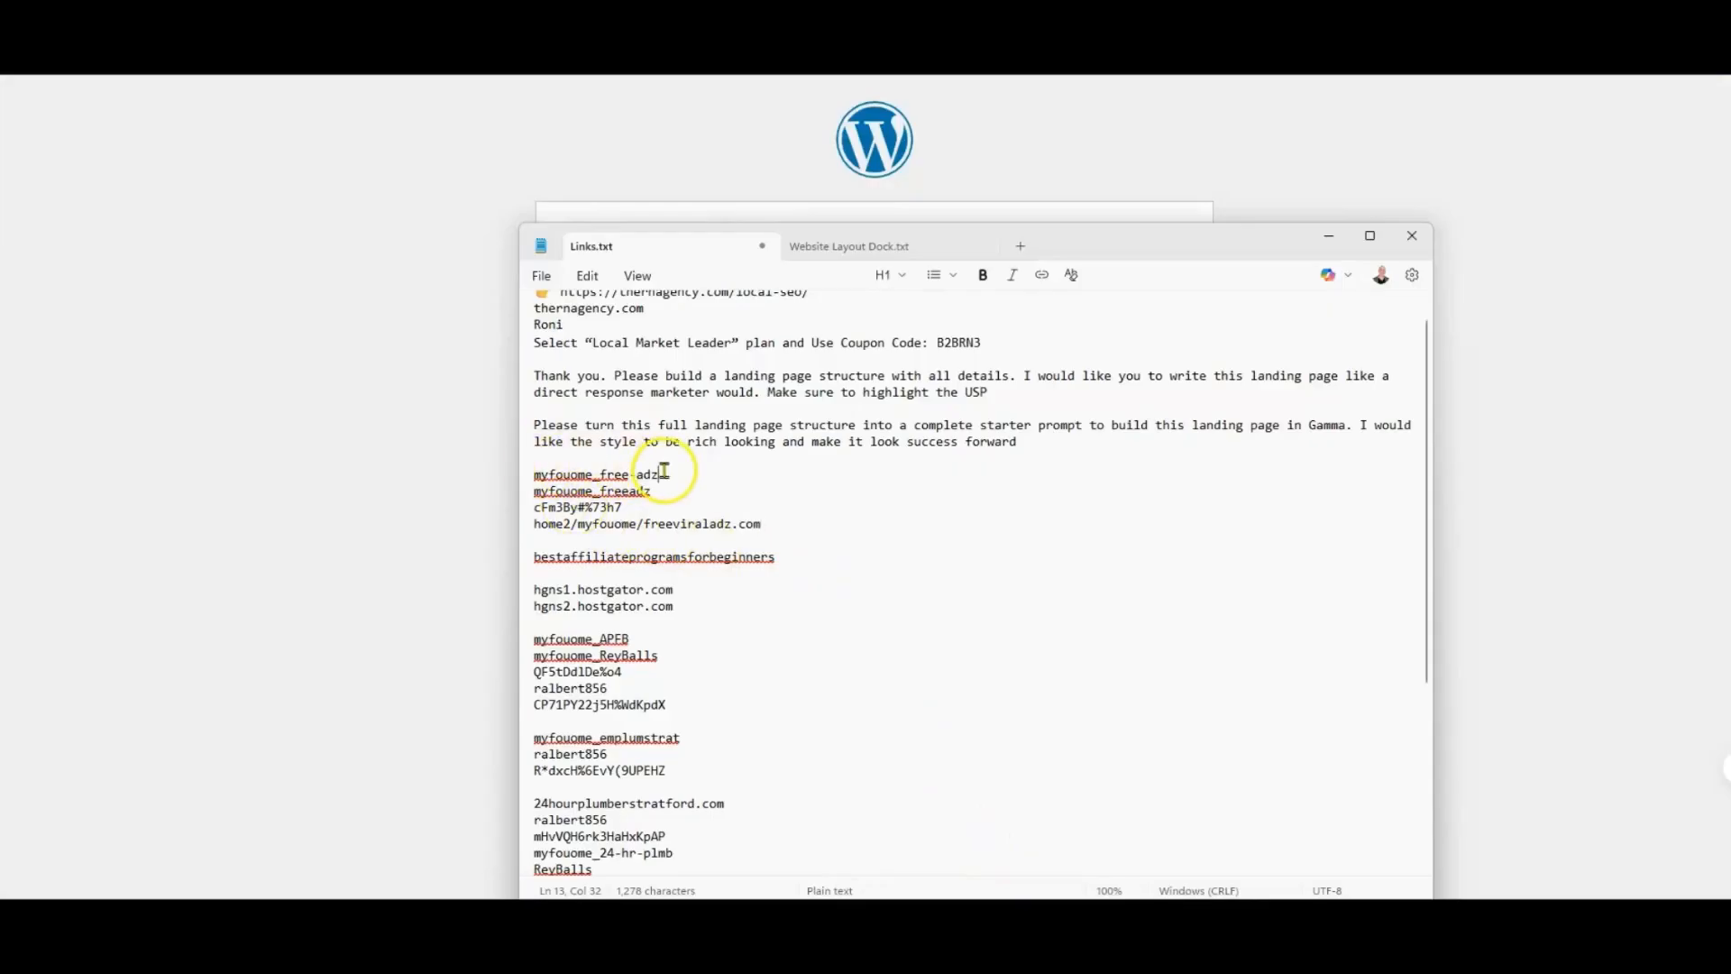
left_click_drag(664, 471, 543, 476)
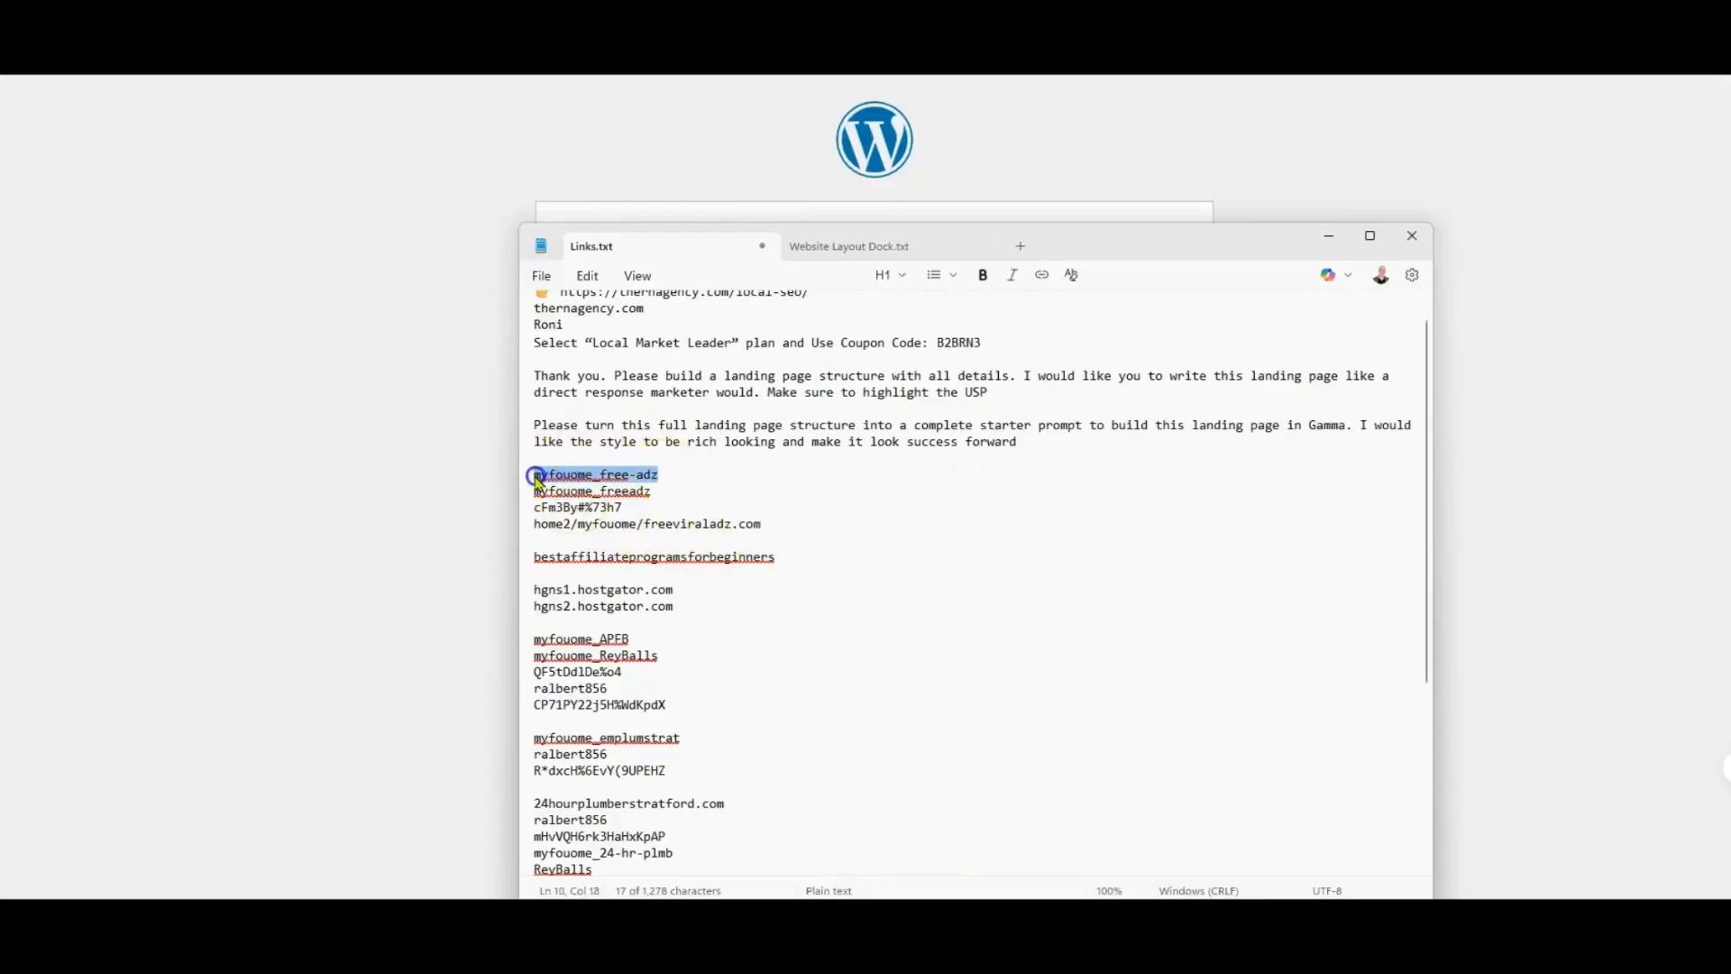
right_click(546, 482)
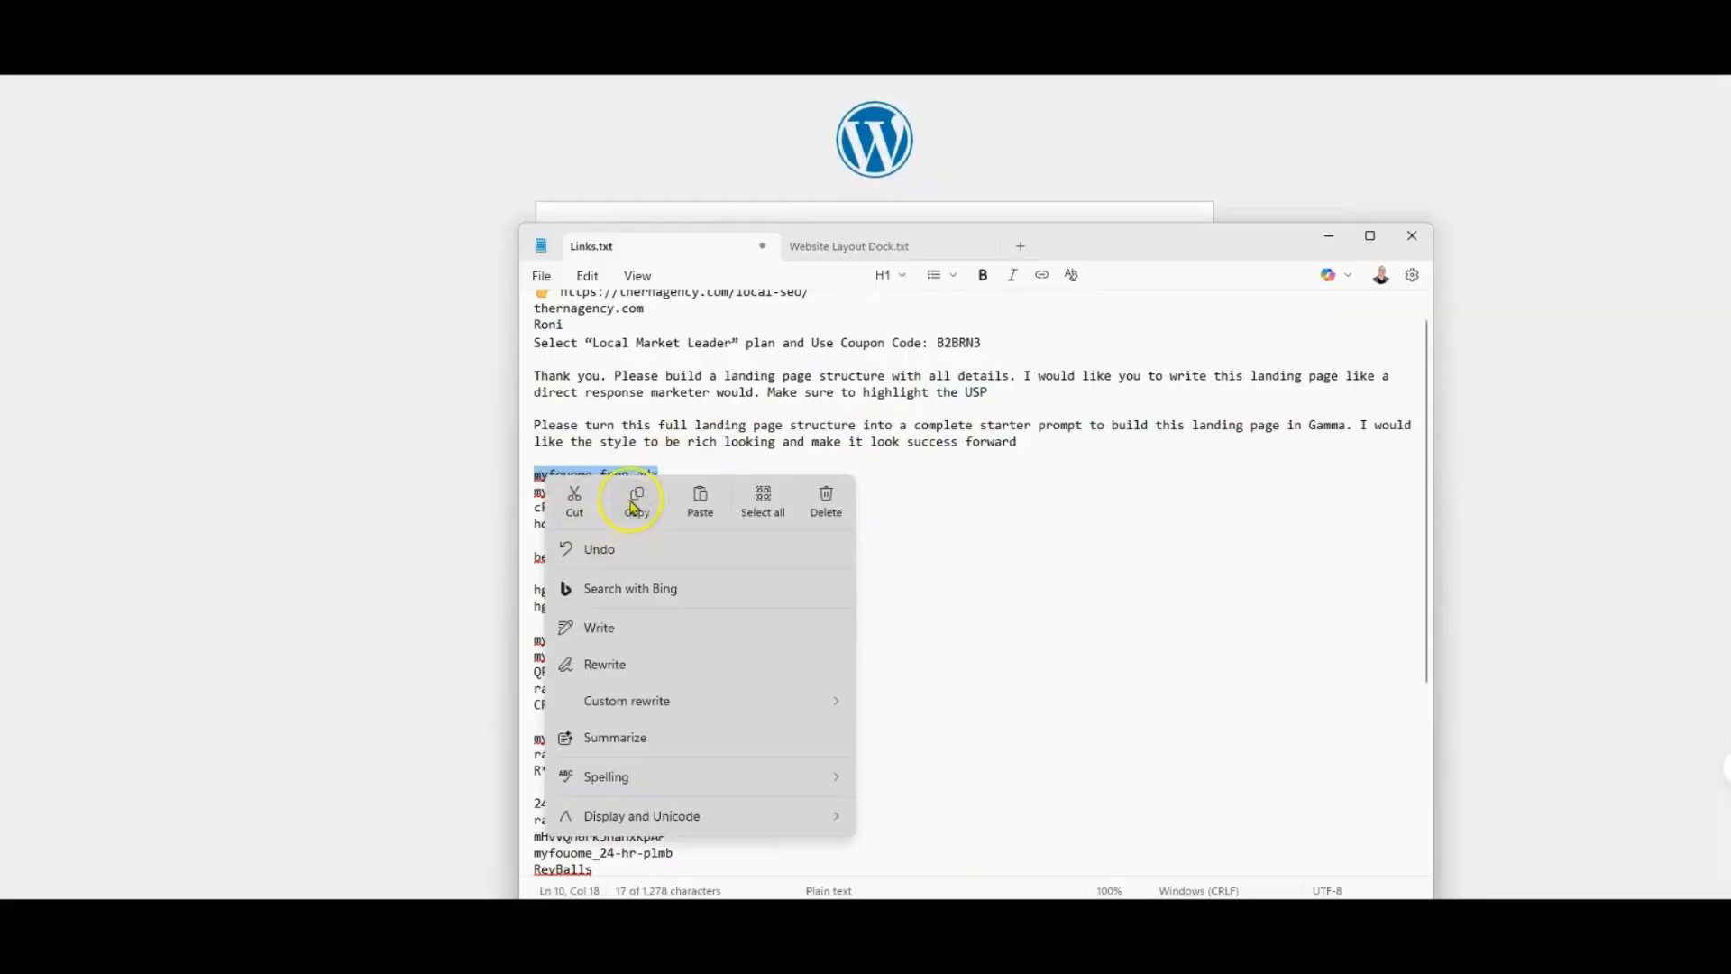
left_click(634, 506)
left_click(432, 328)
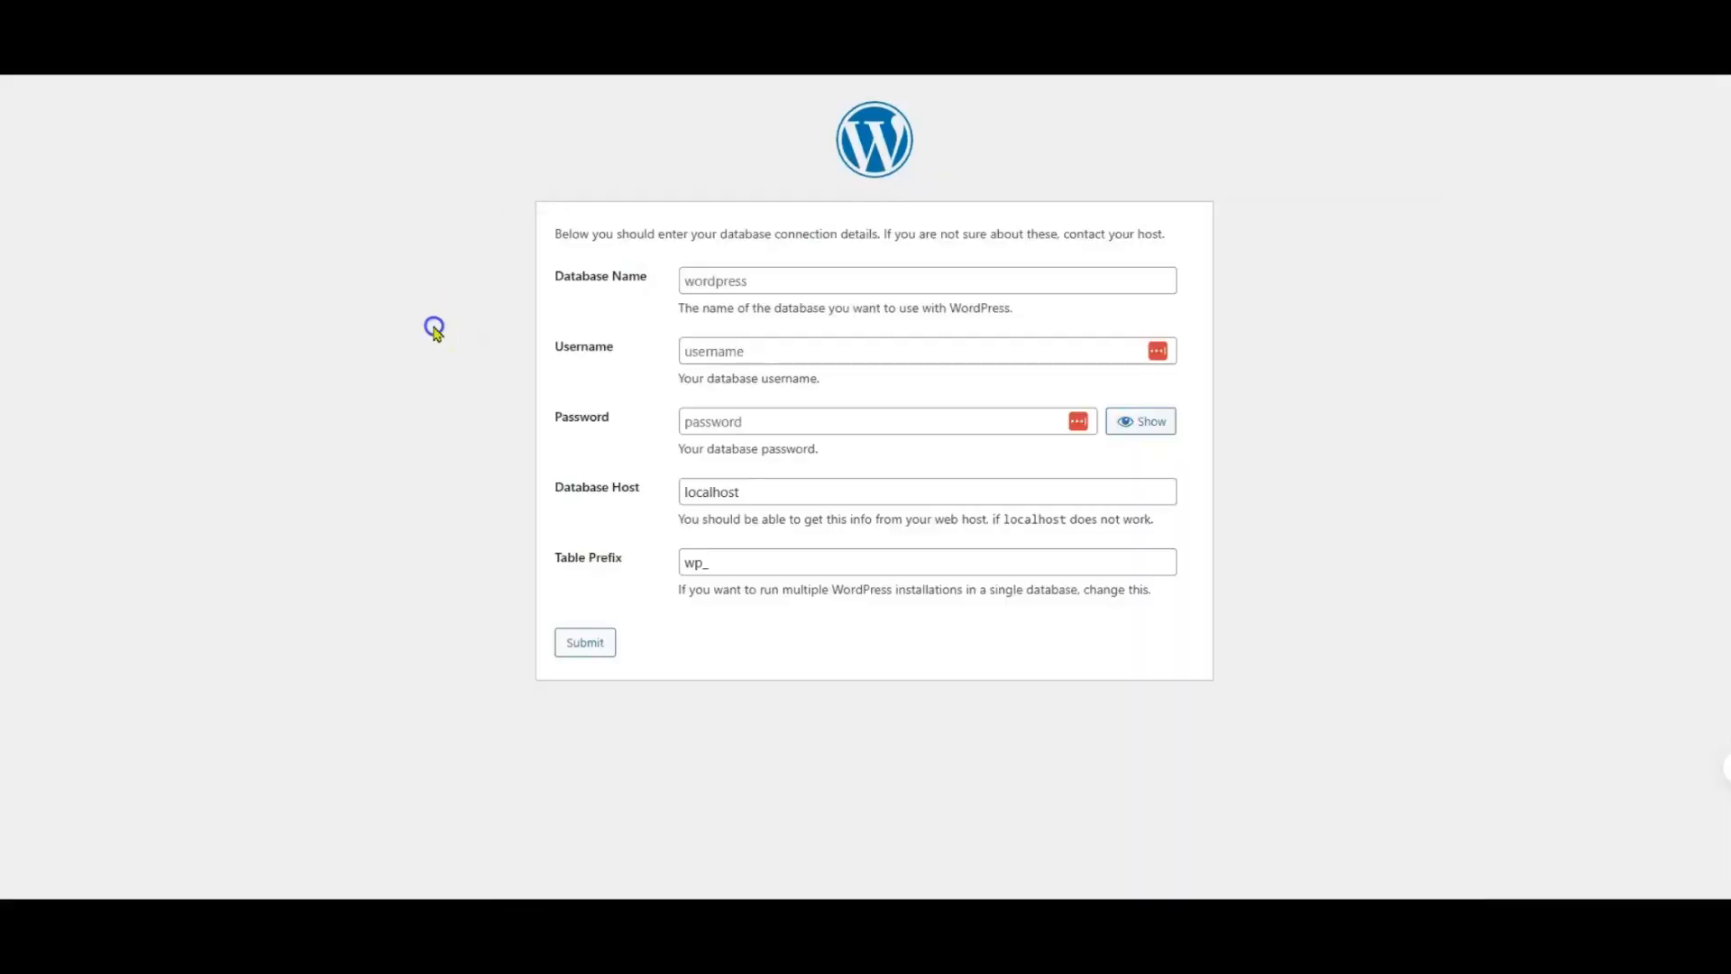
right_click(814, 285)
left_click(871, 506)
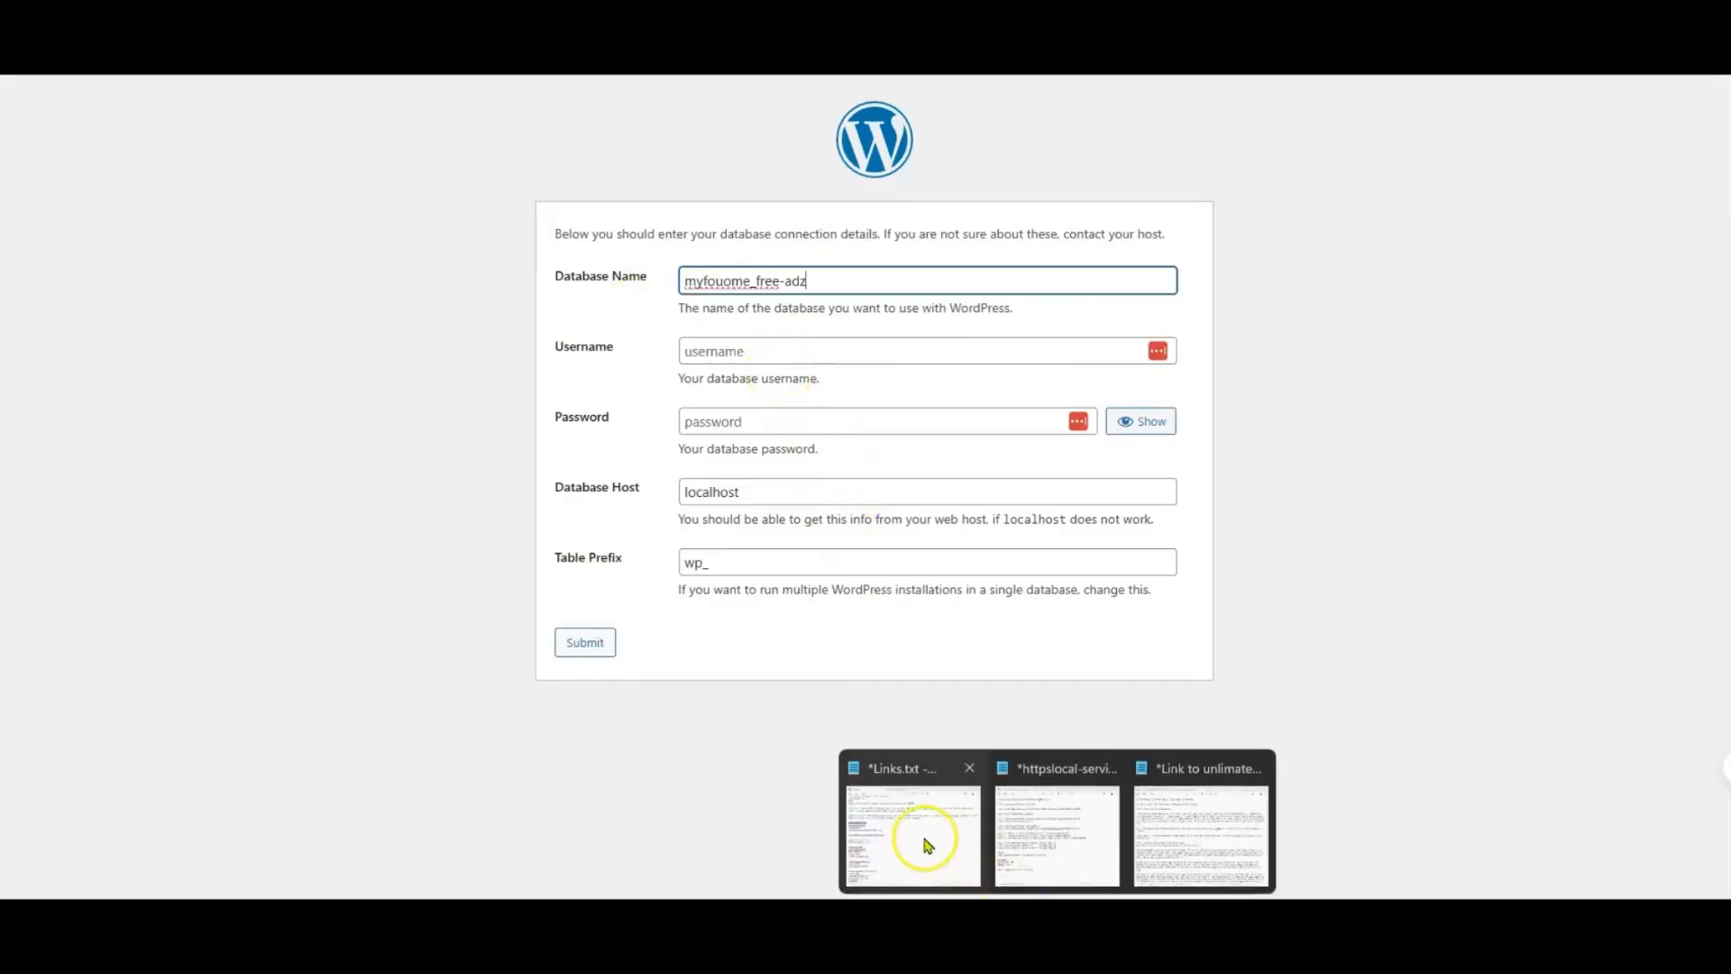
left_click(920, 838)
mouse_move(653, 493)
left_mouse_down()
mouse_move(537, 490)
mouse_move(637, 493)
left_mouse_up()
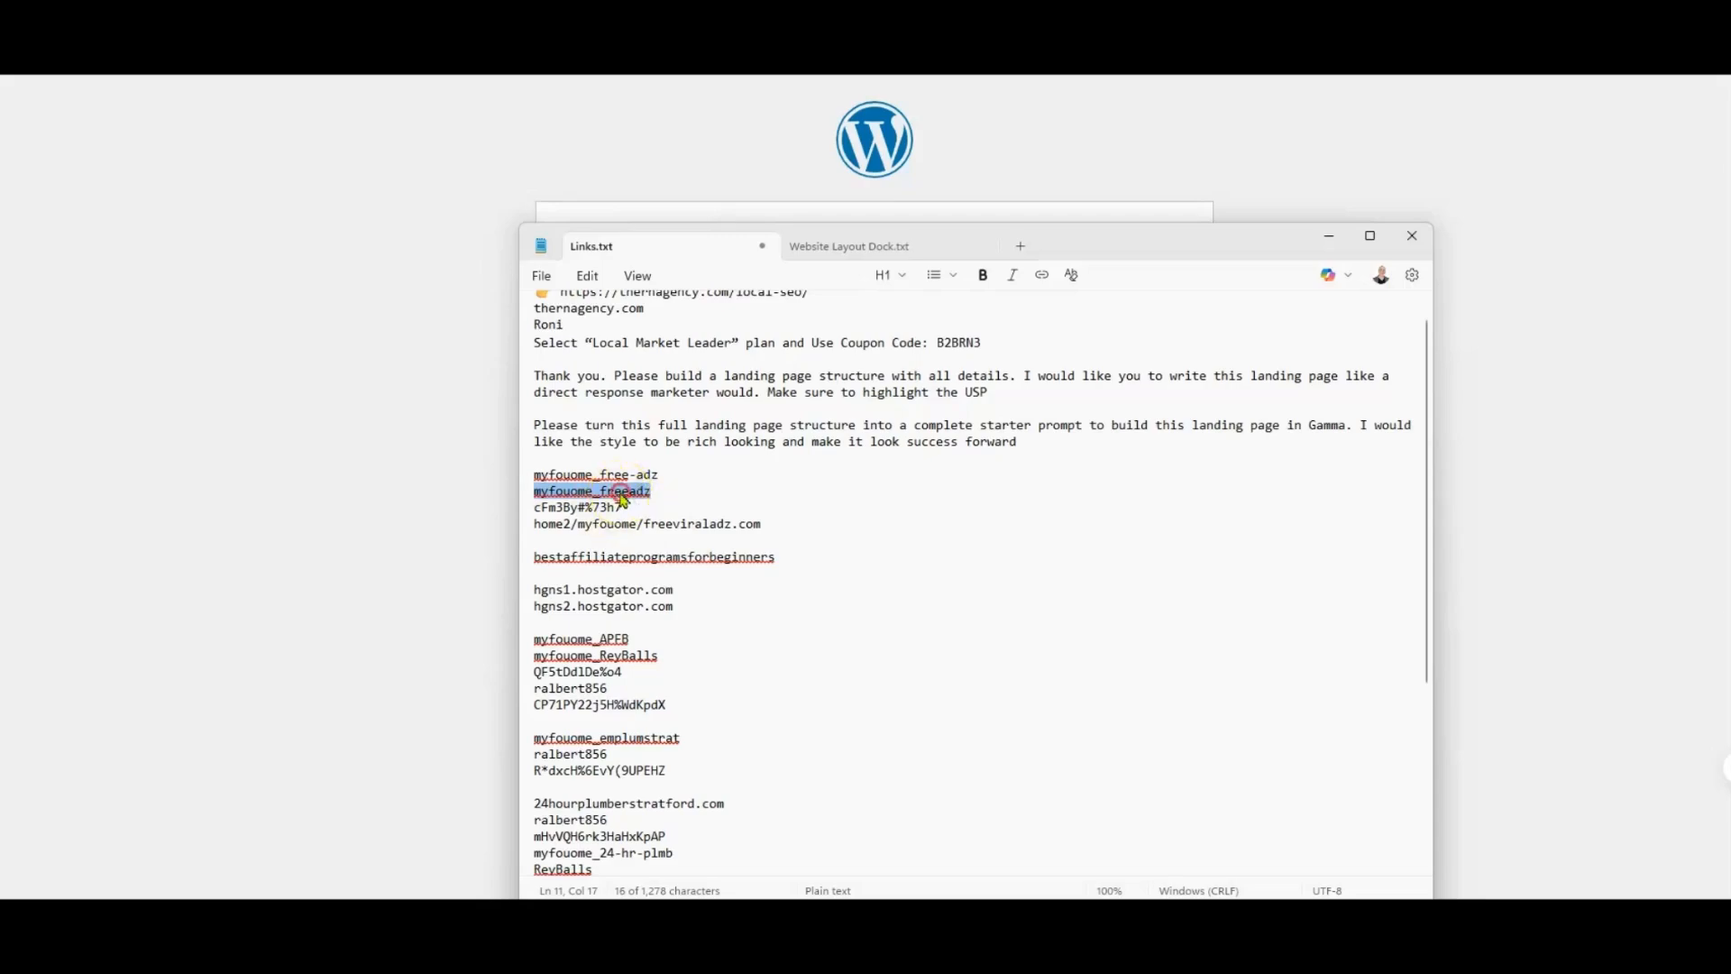
right_click(643, 495)
left_click(713, 572)
left_click(328, 247)
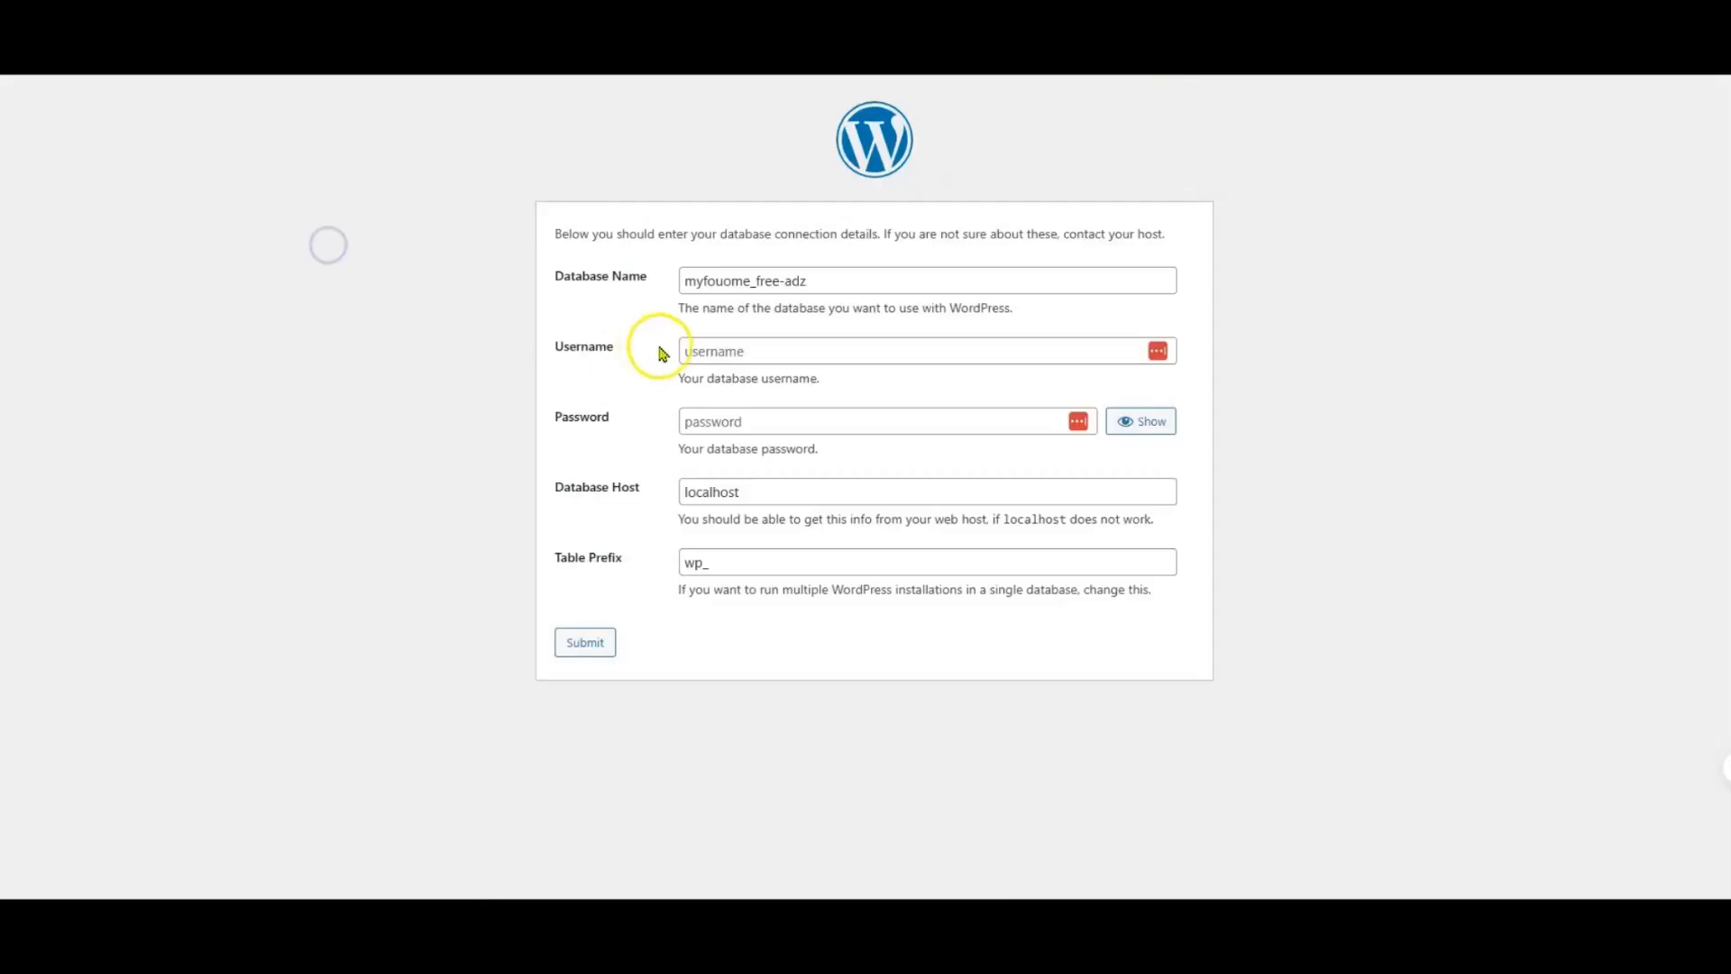
left_click(734, 350)
right_click(737, 350)
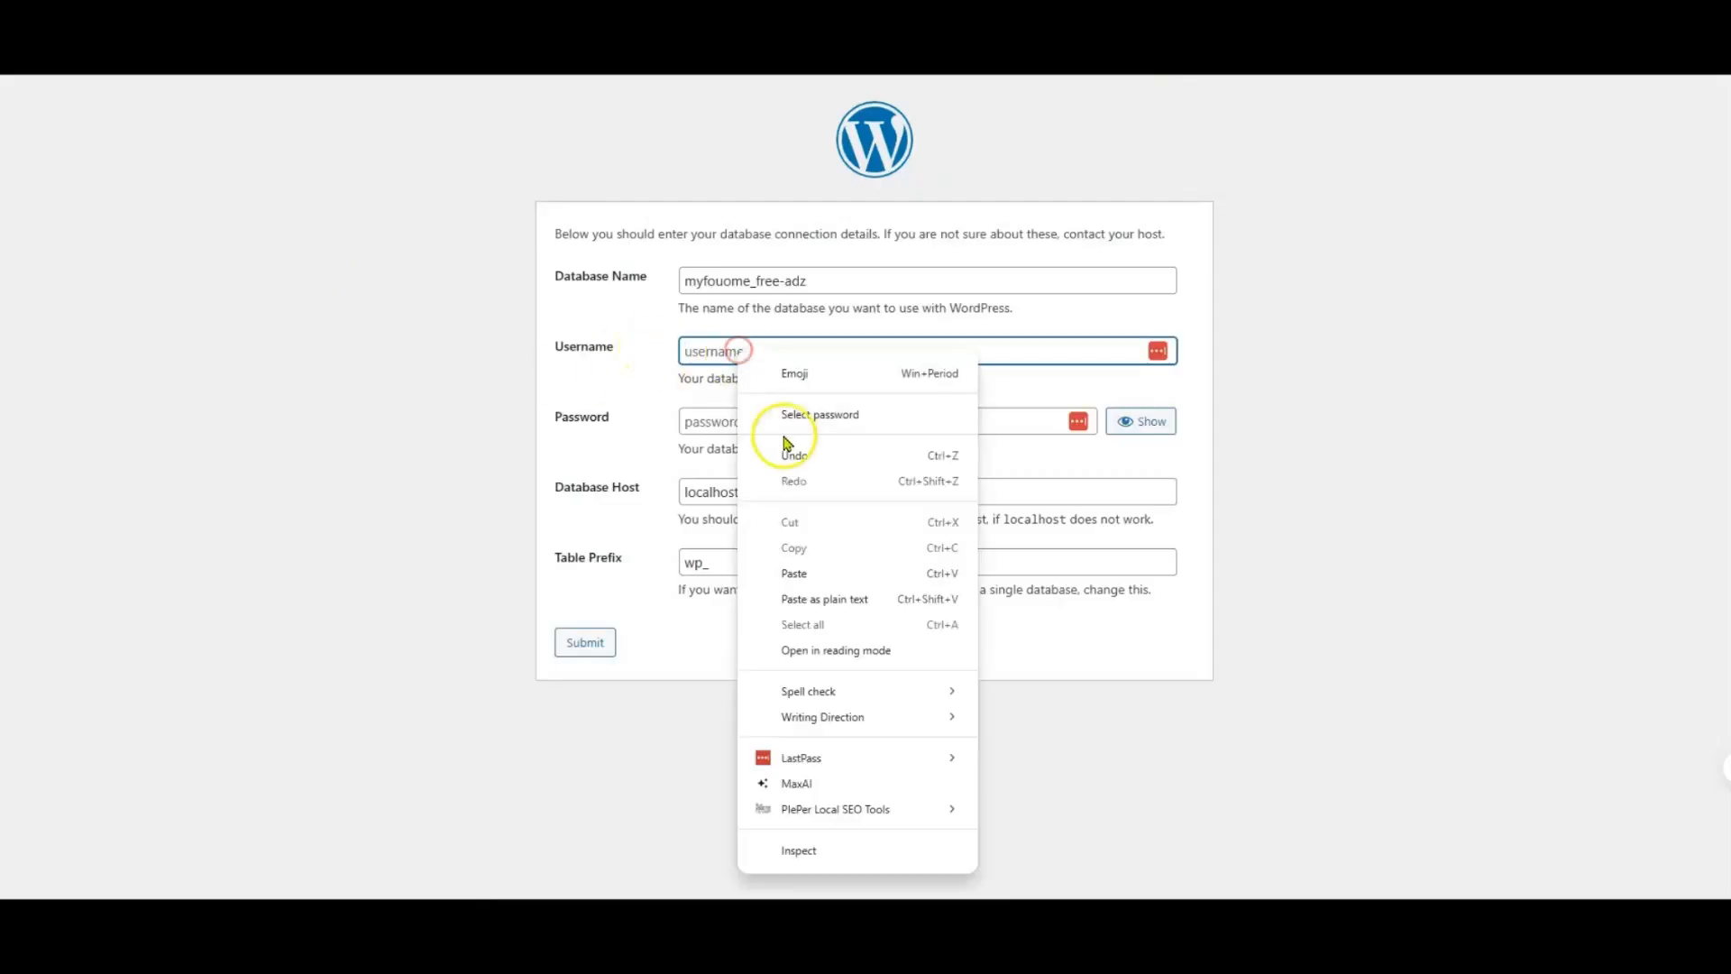
left_click(793, 573)
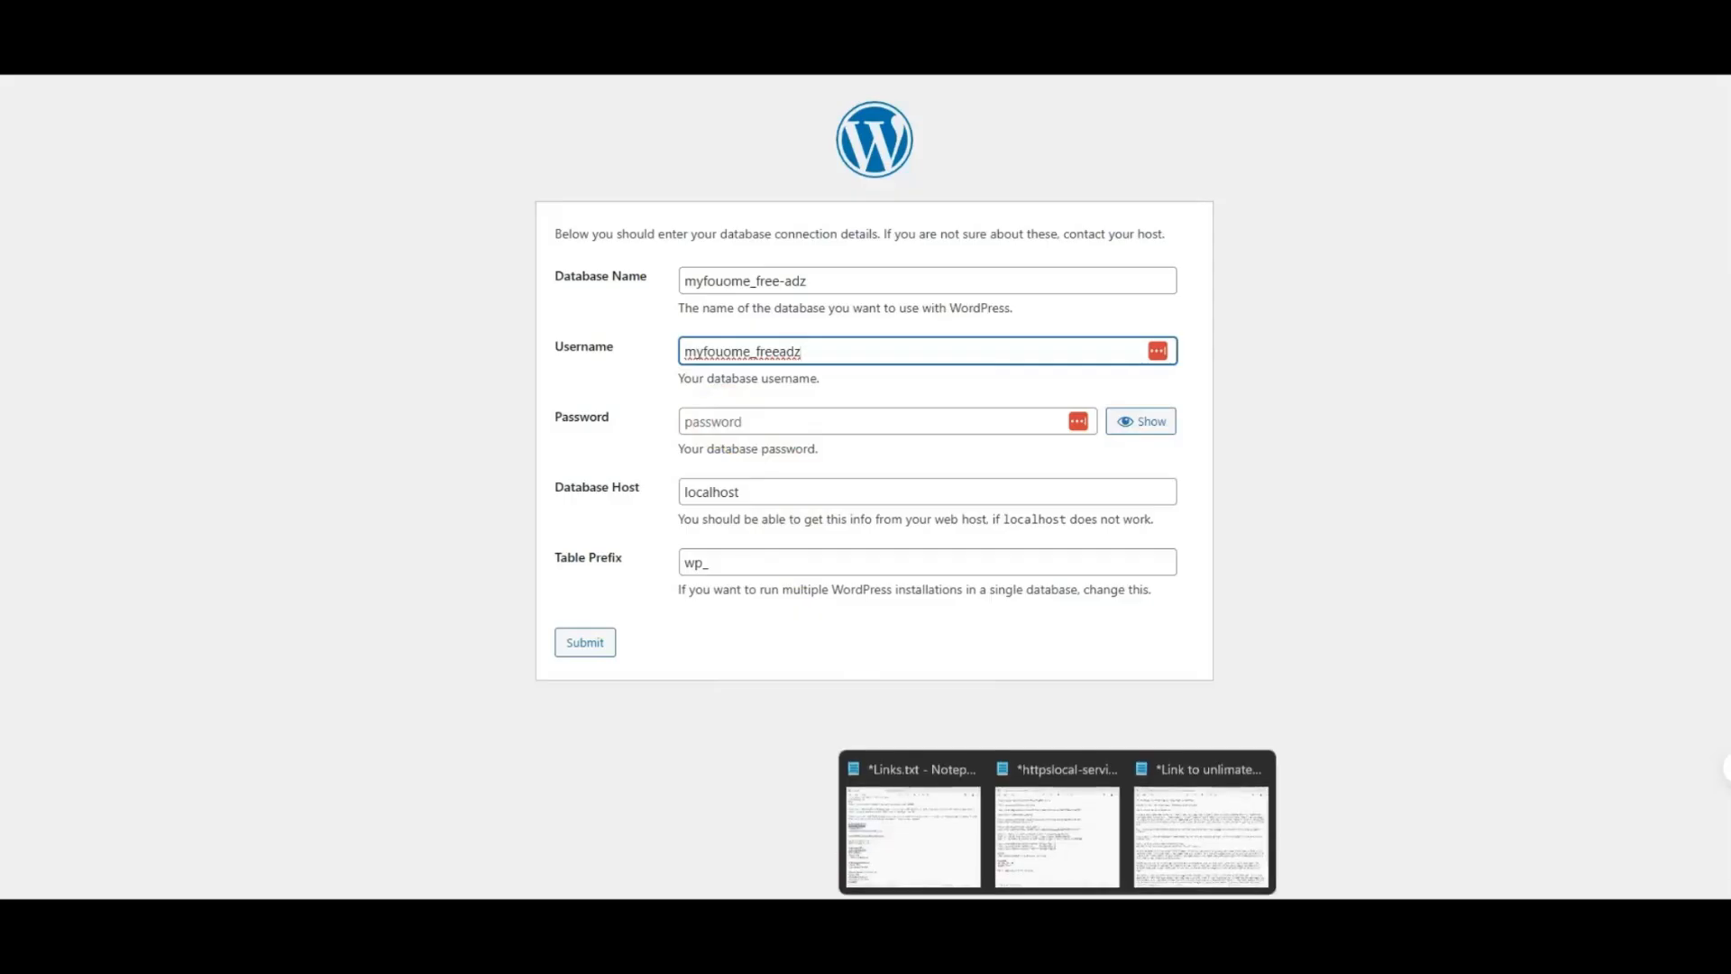
Step: Copy the database password from Links.txt, paste it into the setup form's Password field and submit the connection details
left_click(938, 840)
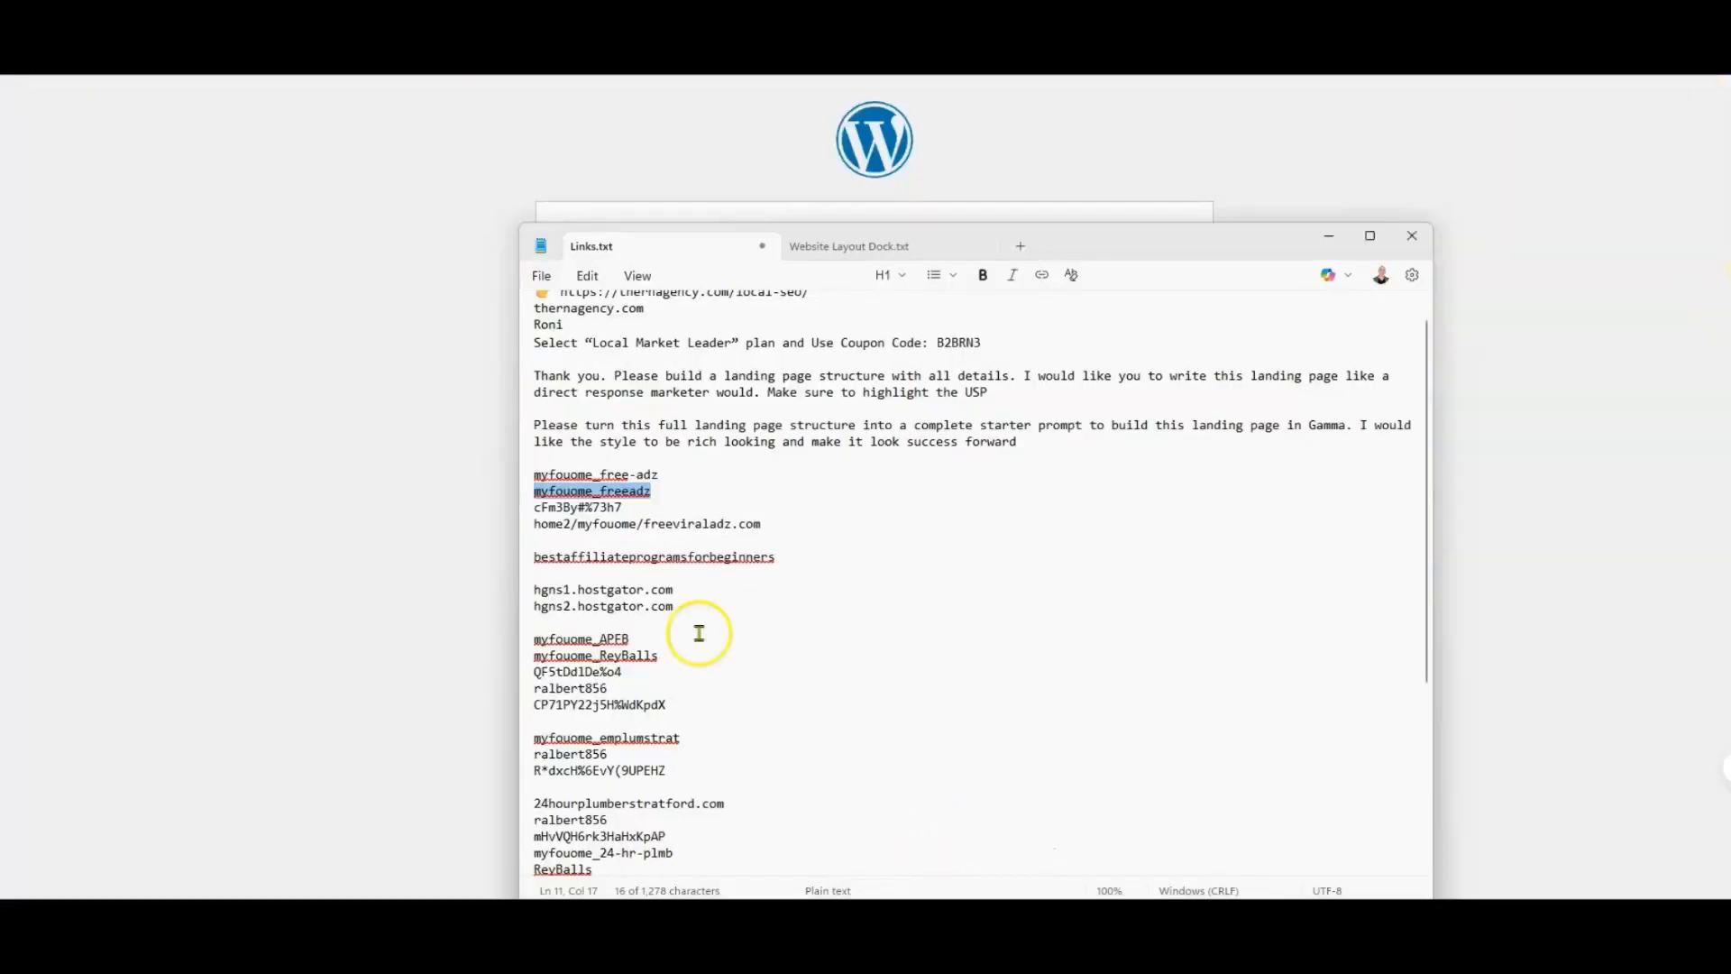
left_click_drag(623, 506, 532, 514)
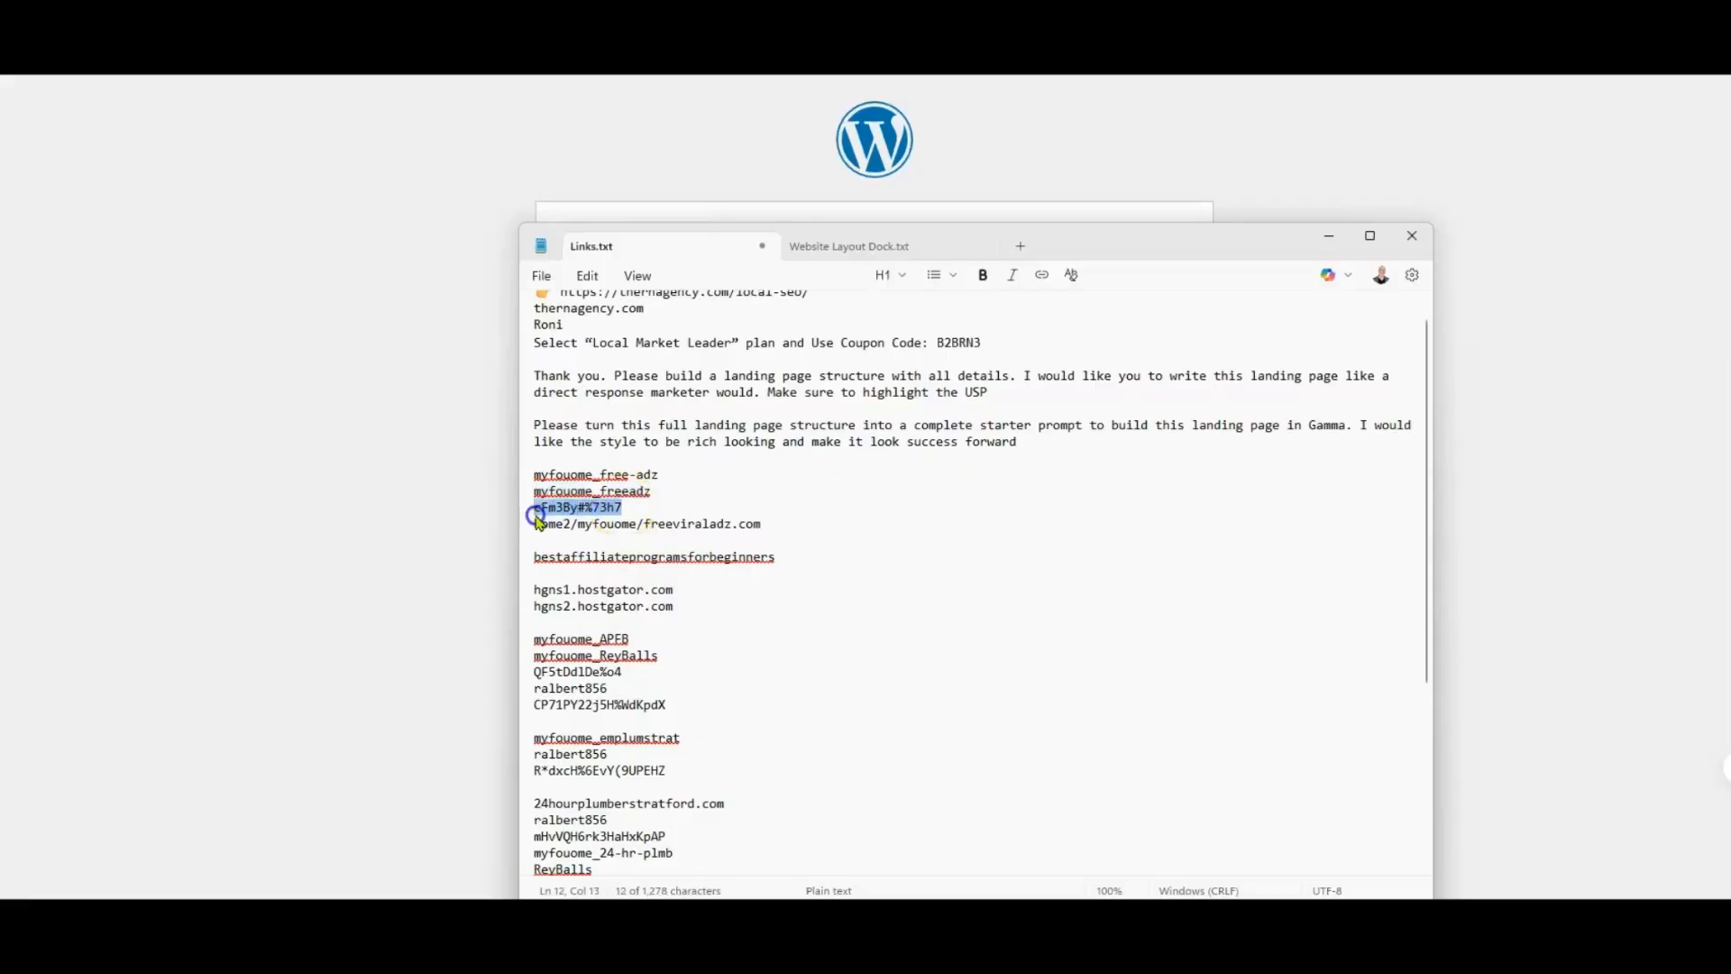
right_click(568, 514)
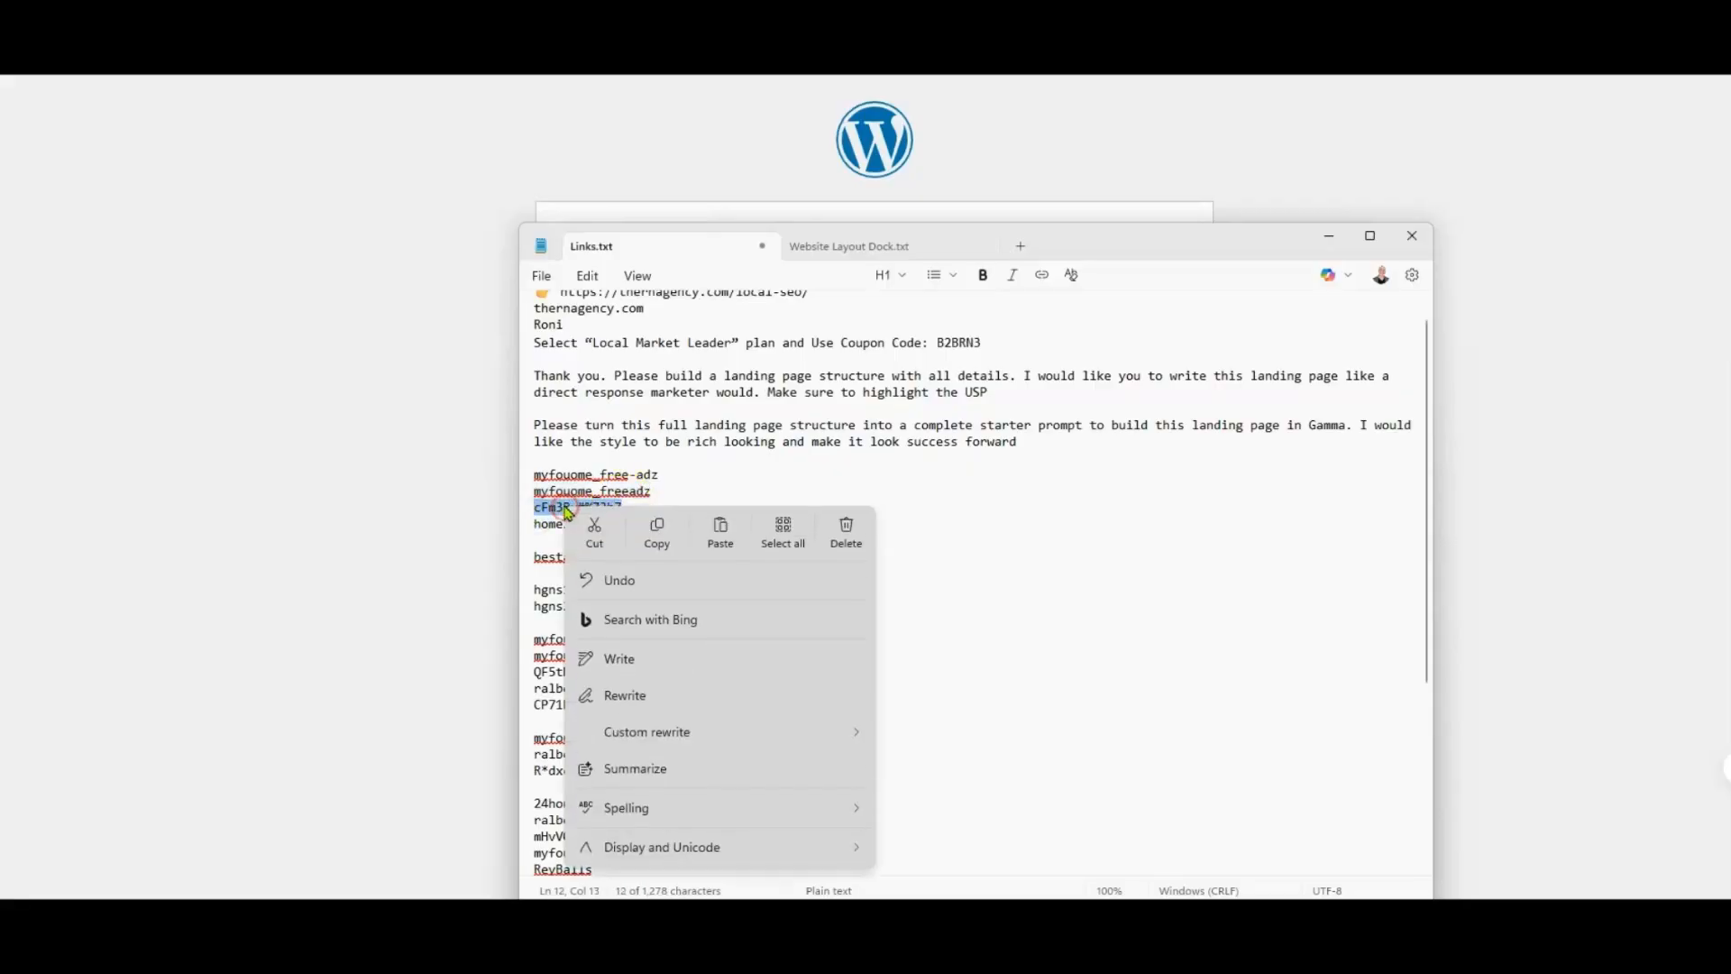
left_click(657, 534)
key("alt+Tab")
right_click(734, 421)
left_click(794, 607)
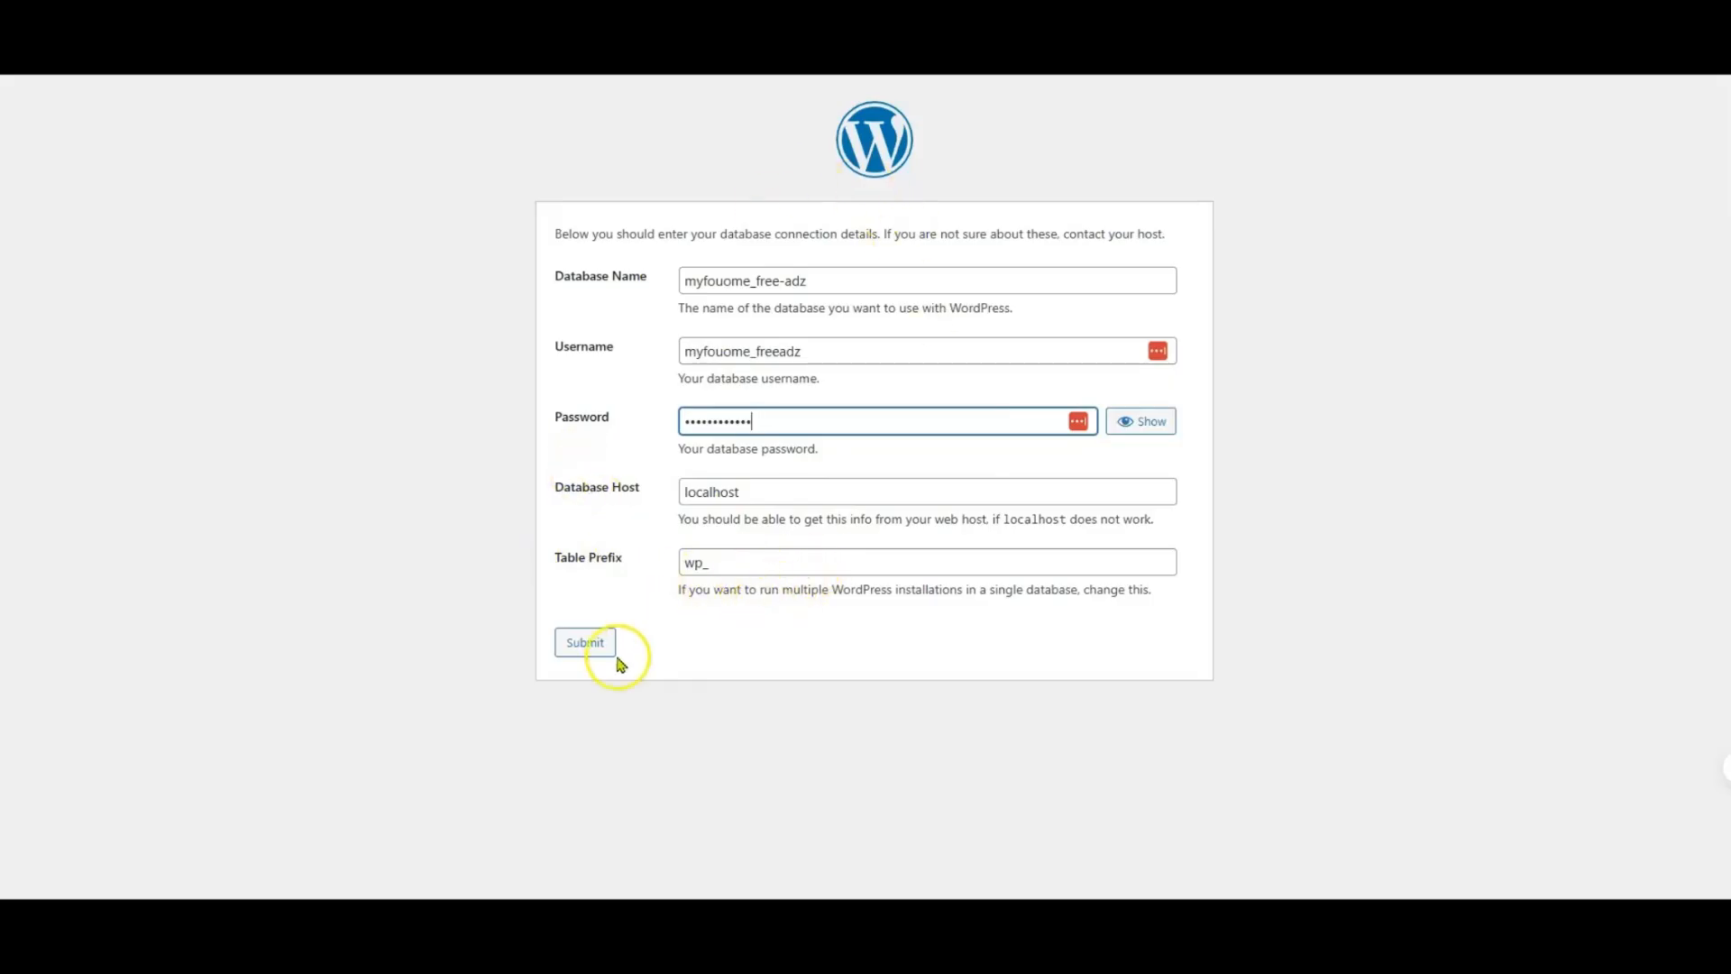
left_click(586, 644)
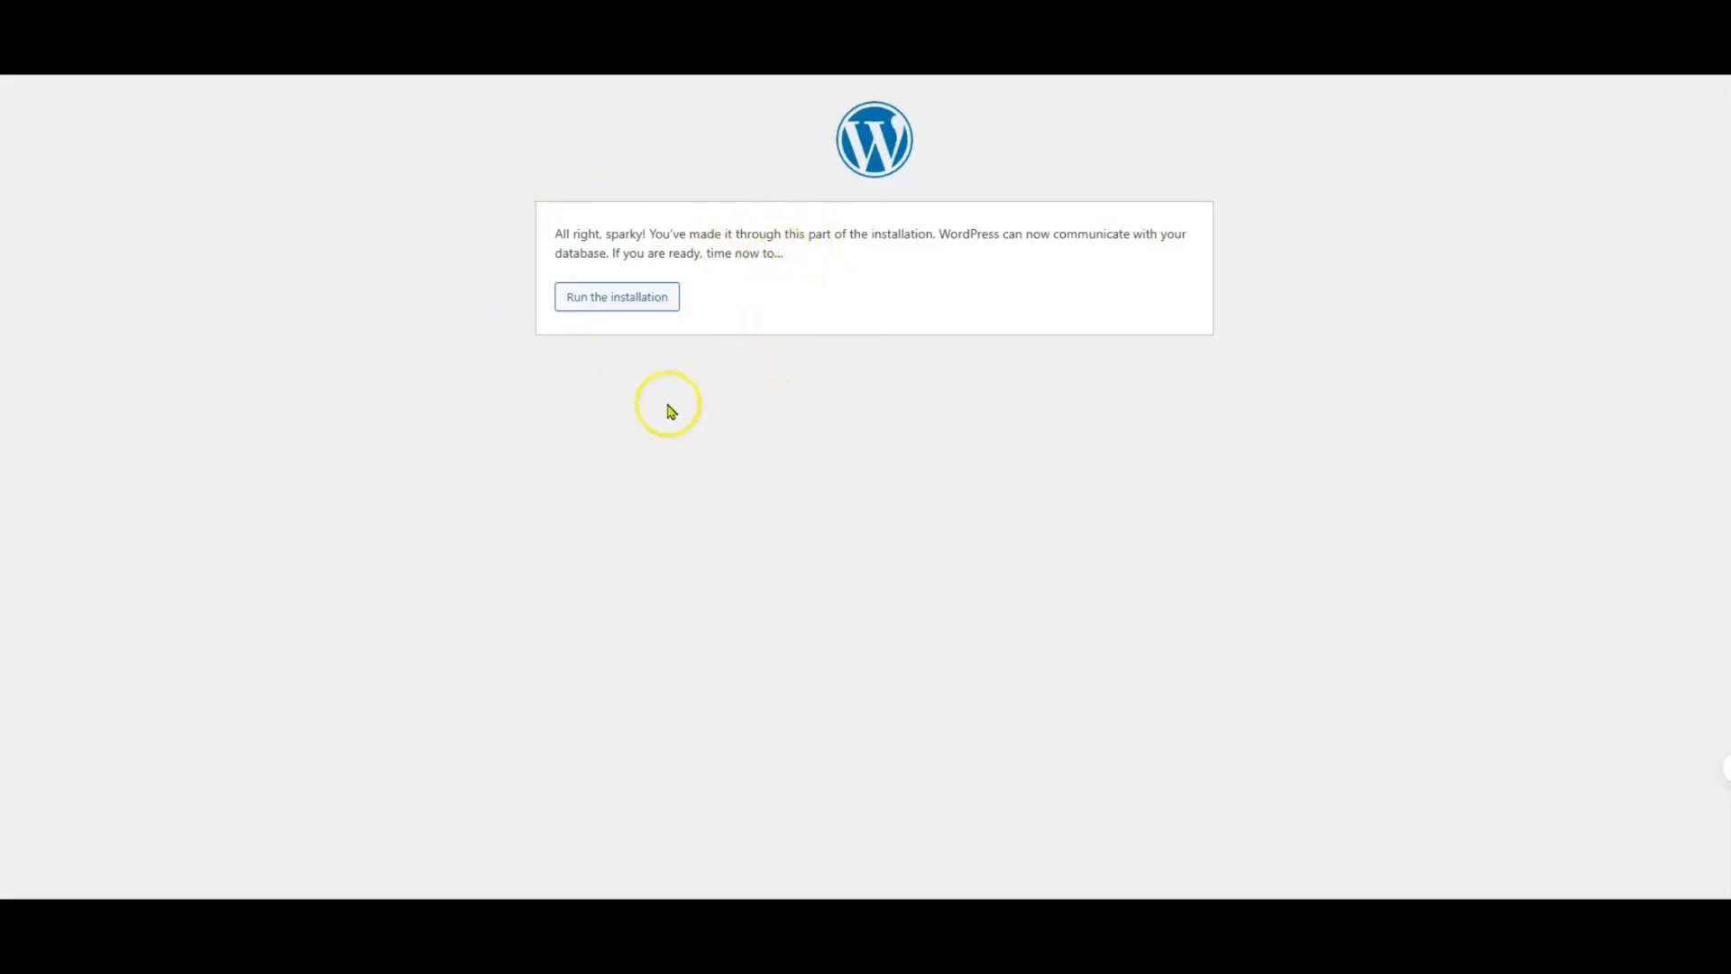
Step: Run the installation and fill in the site title "free adz", the administrator's username and the administrator's e-mail address
left_click(622, 298)
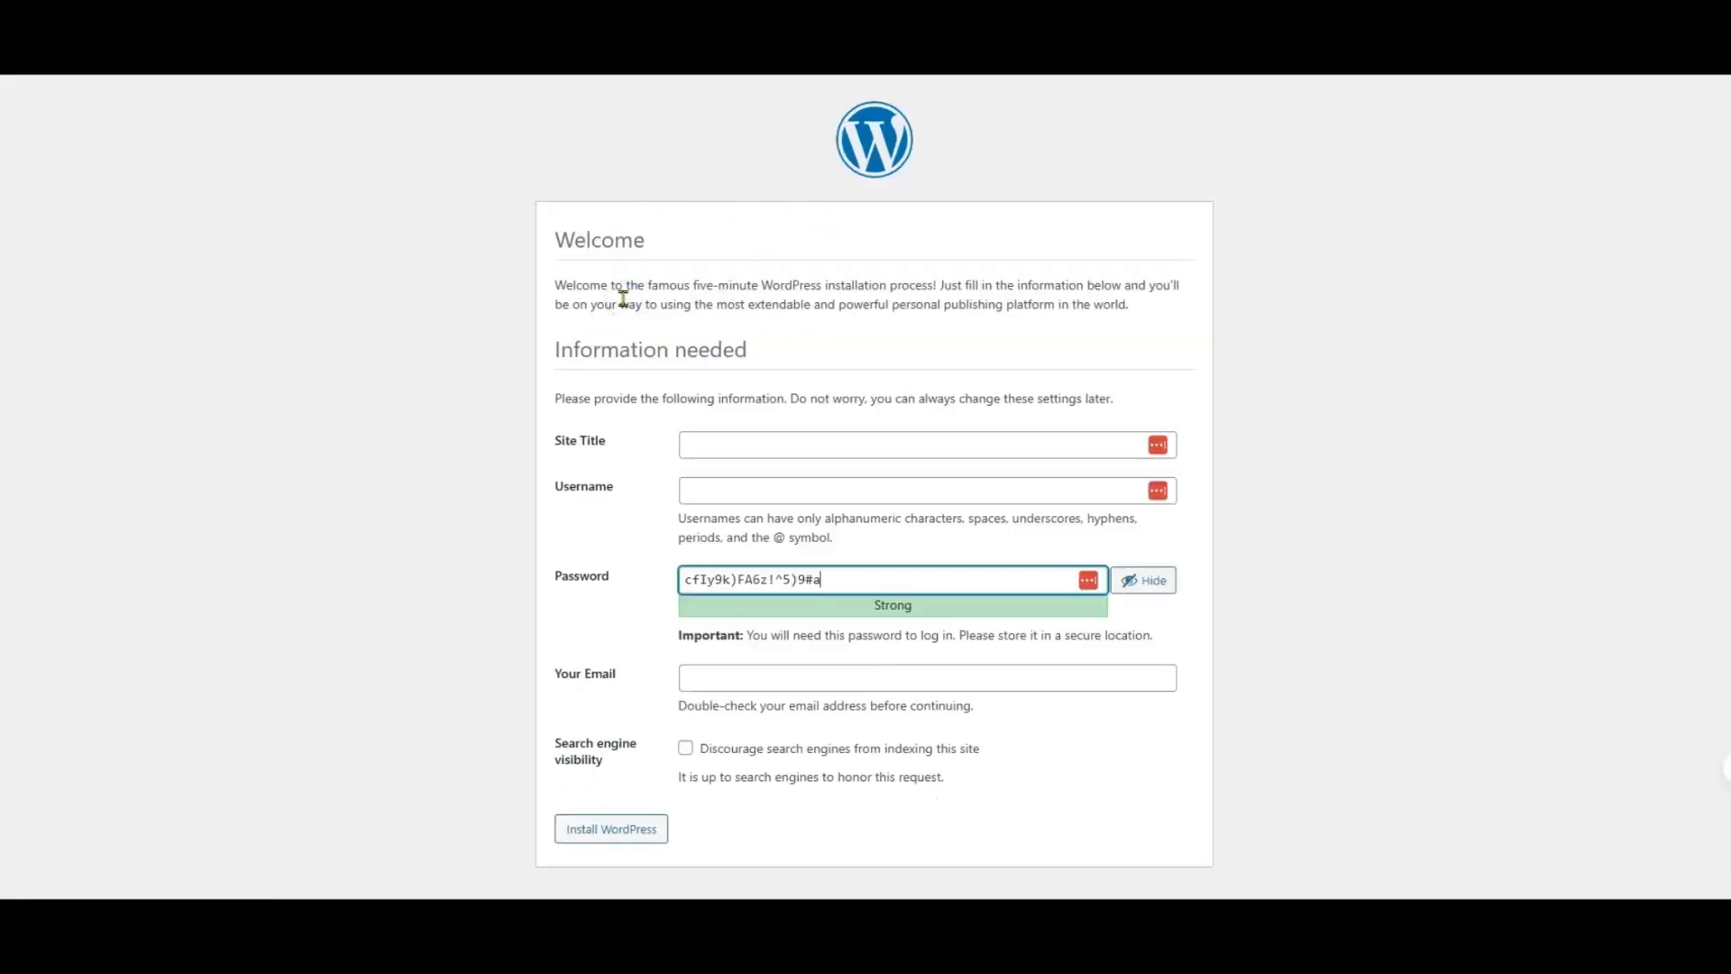
left_click(721, 445)
type("free adz")
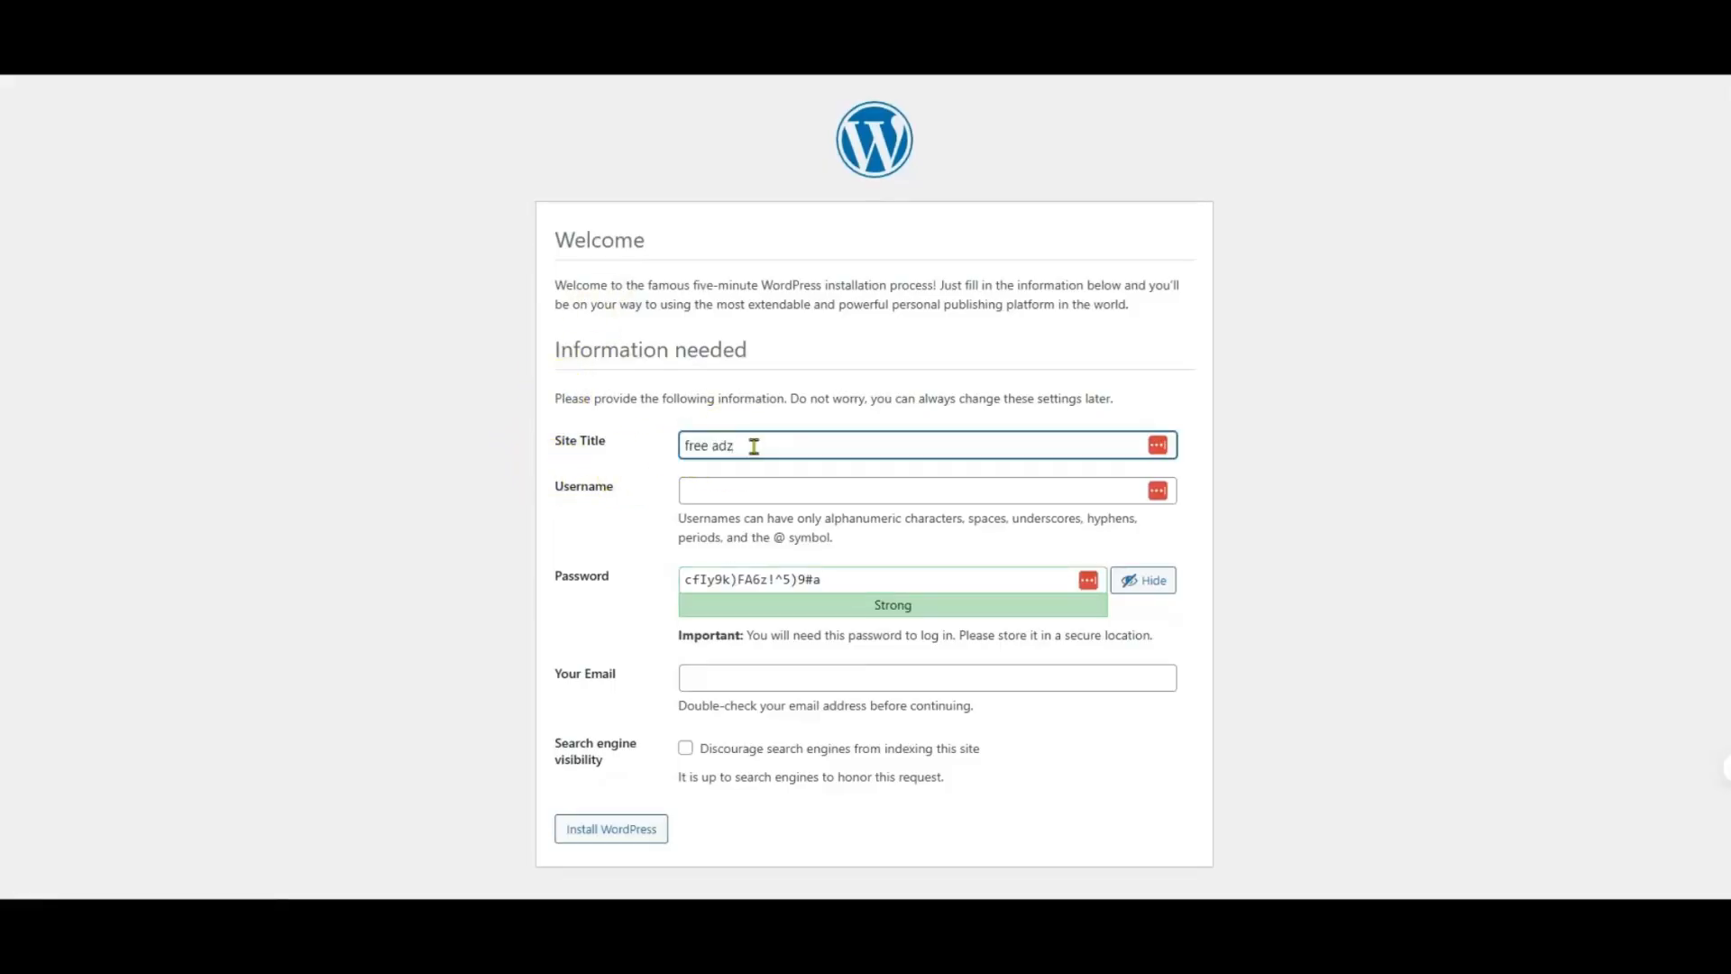
left_click(725, 490)
left_click(793, 528)
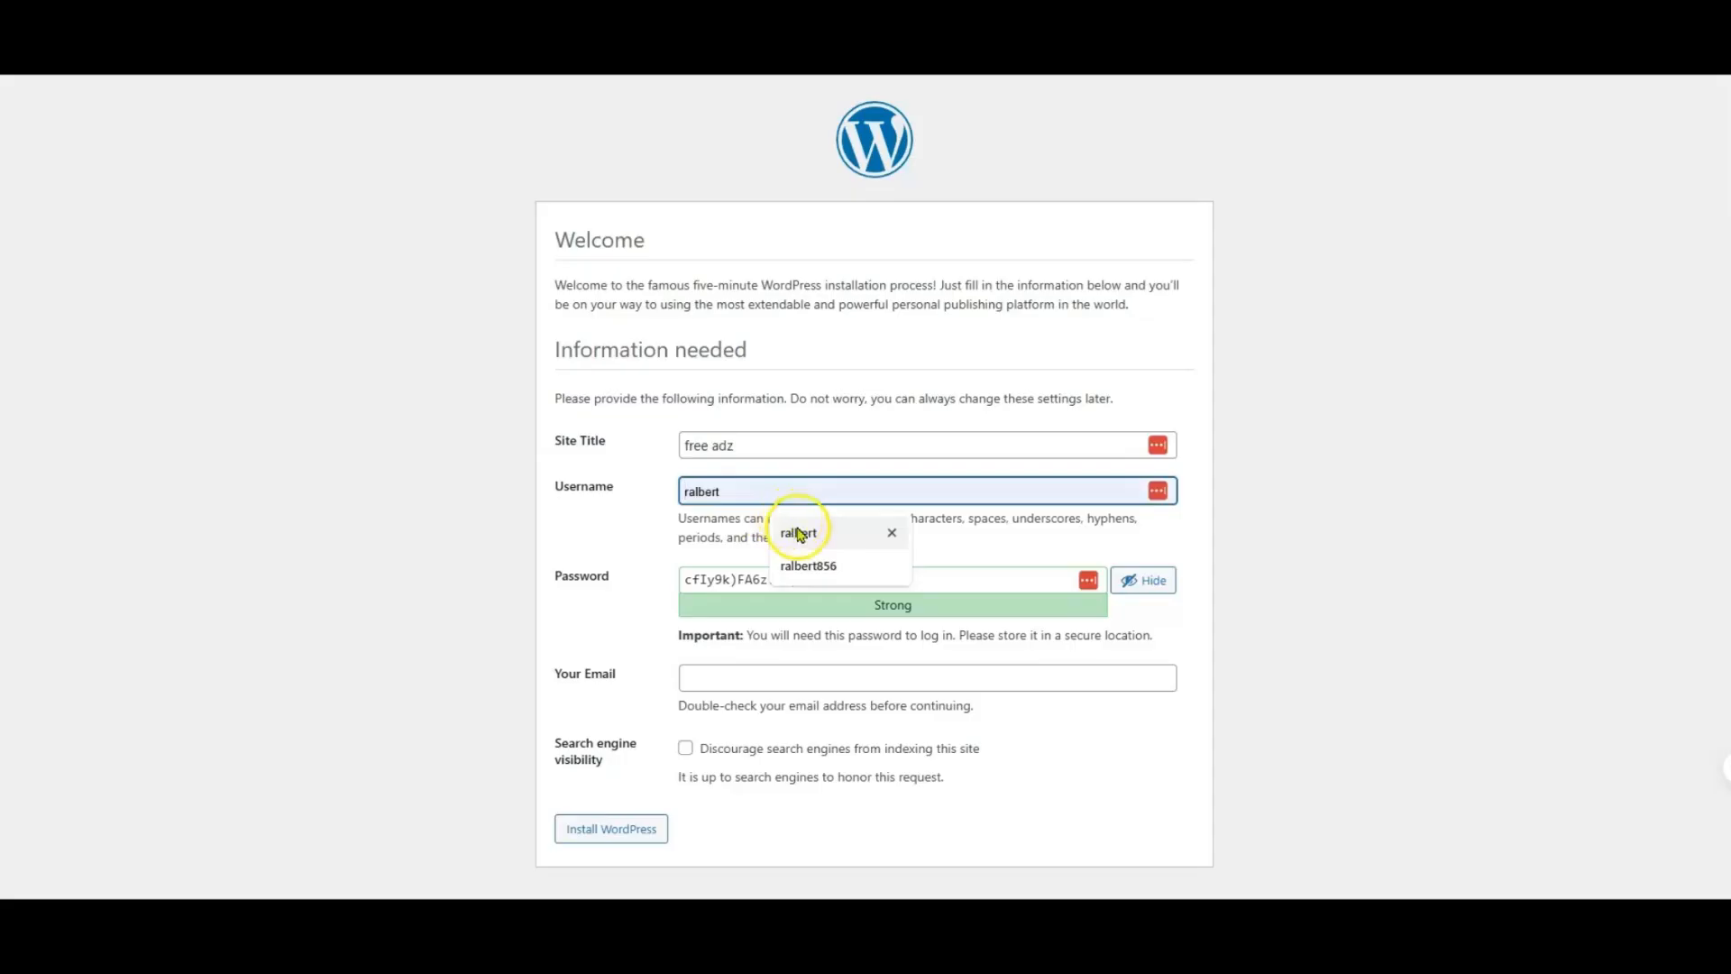
left_click(625, 527)
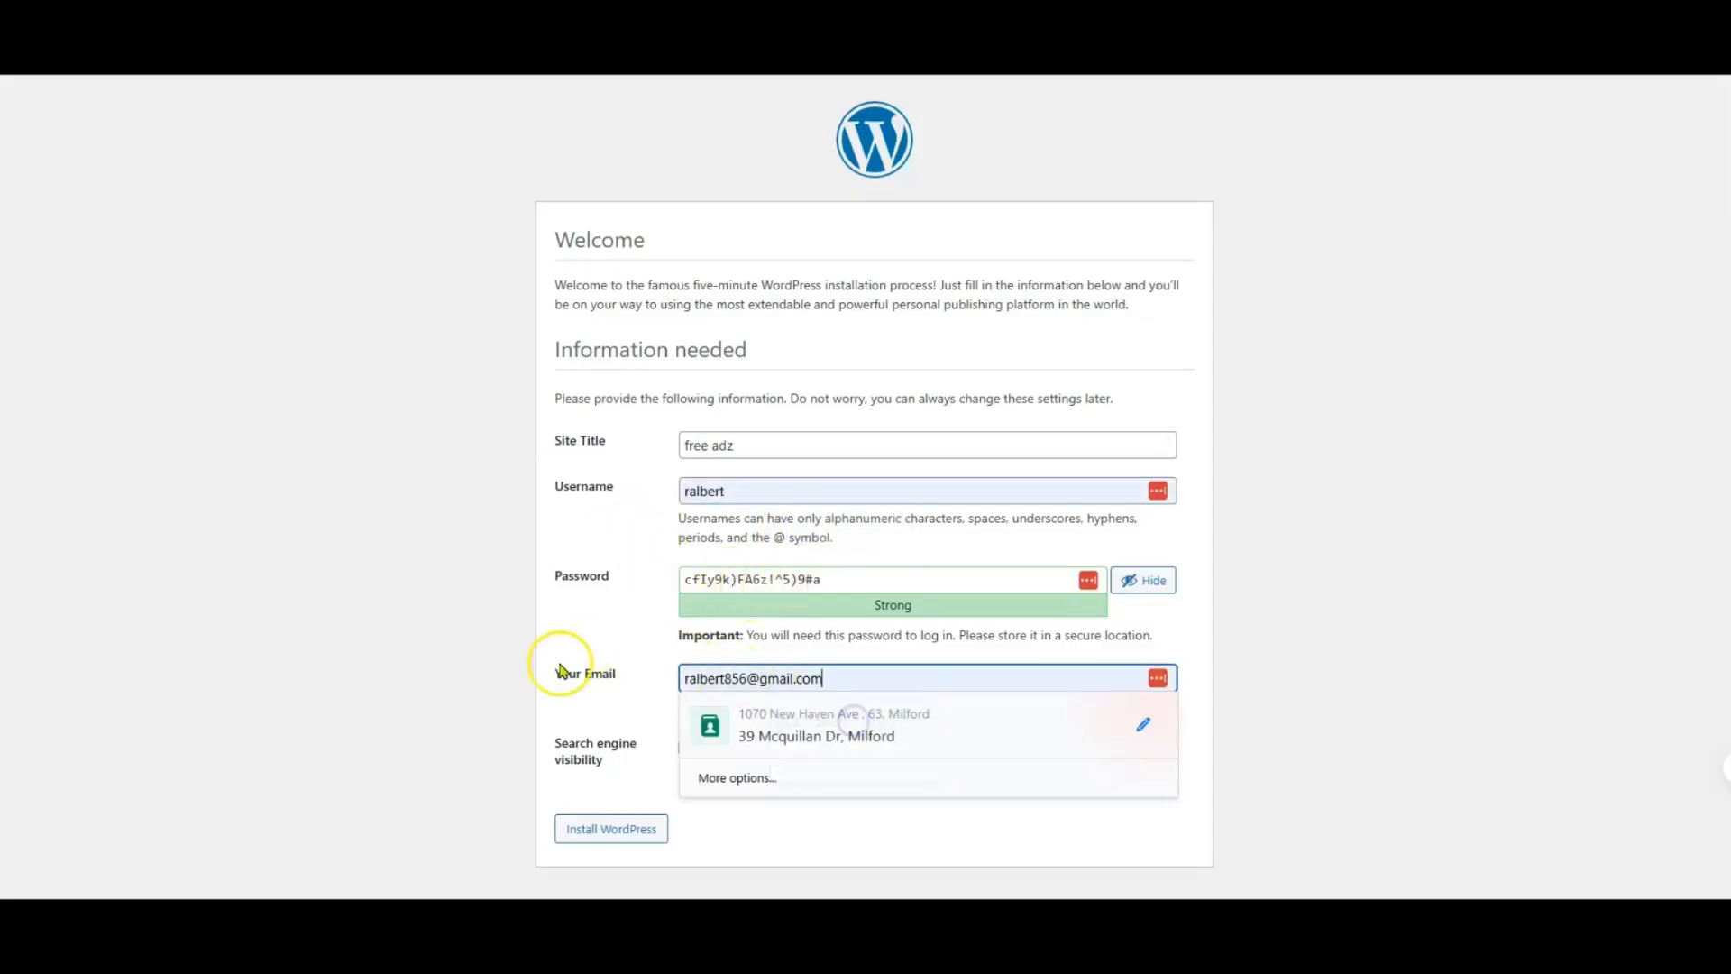
left_click(555, 707)
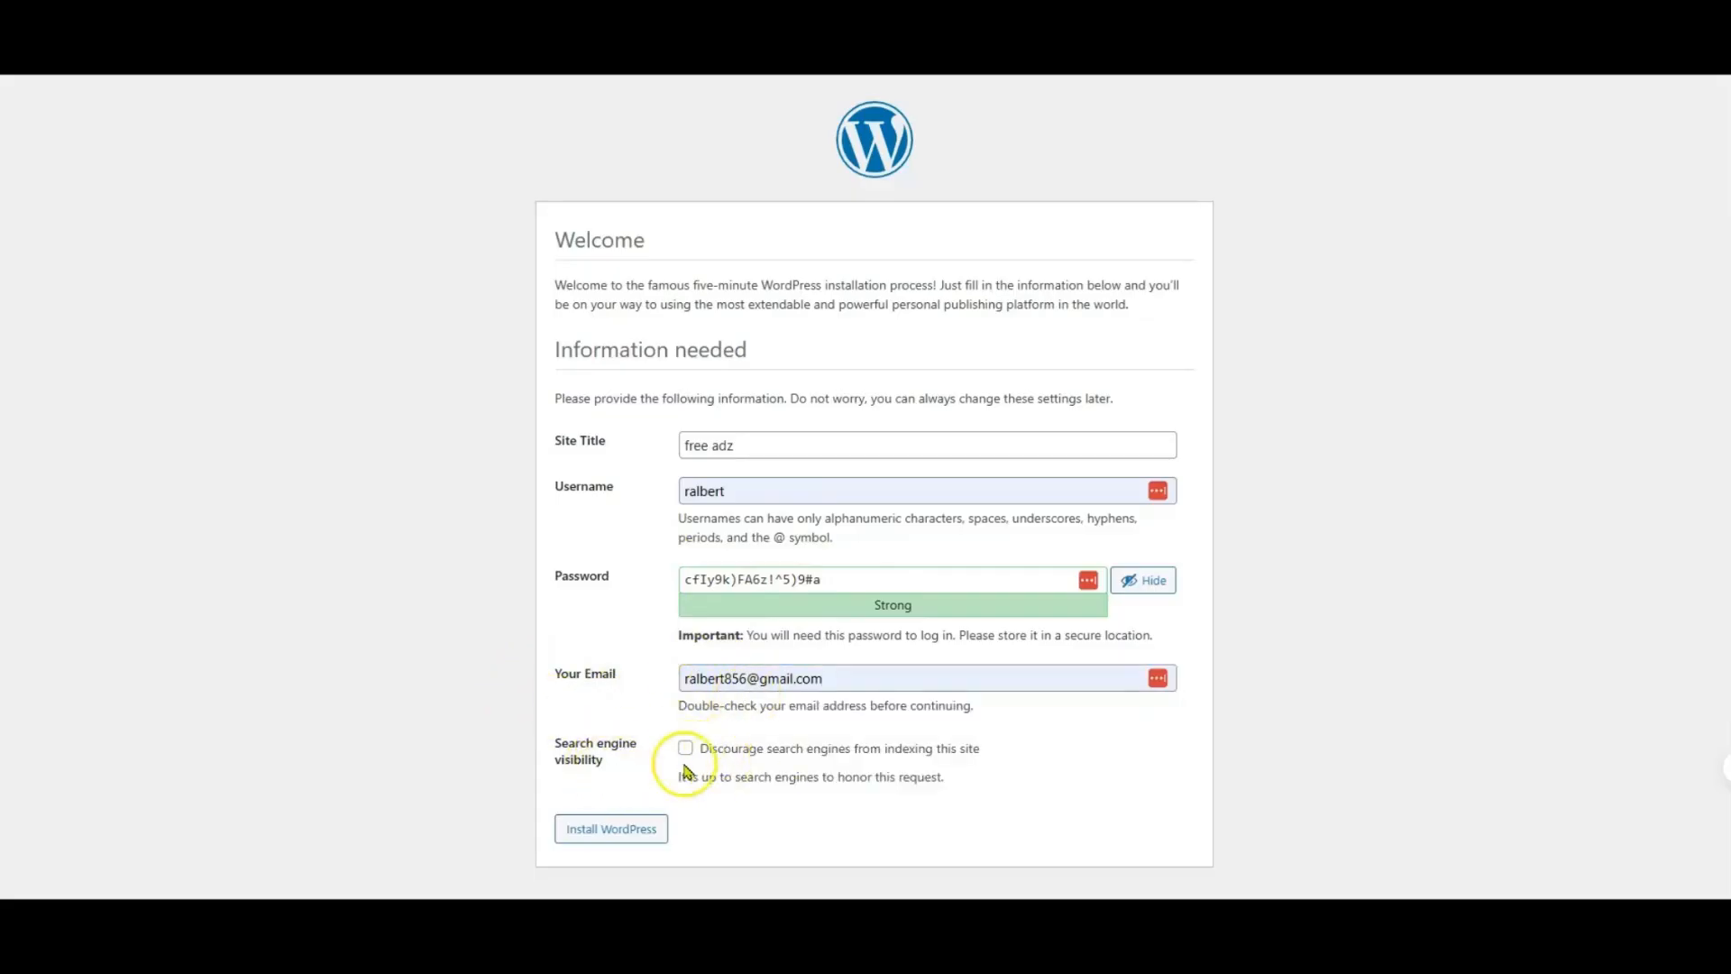
Step: Install WordPress with the entered details and log in to the new site with the administrator's username and password
left_click(616, 835)
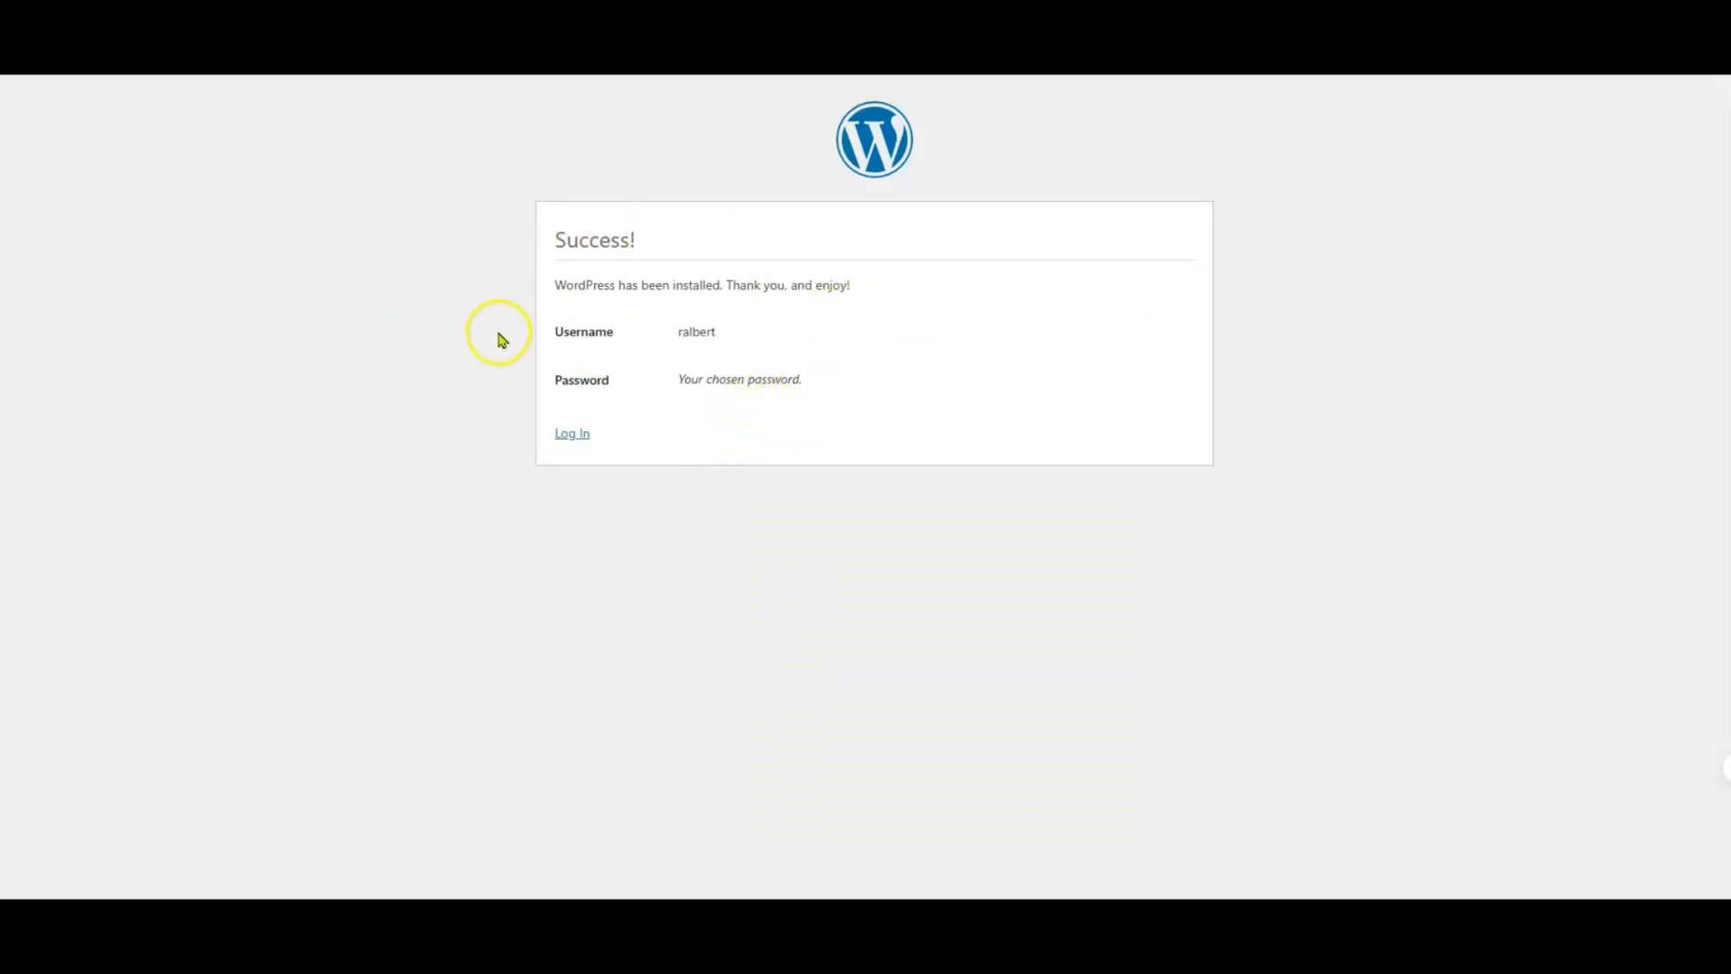
left_click(571, 435)
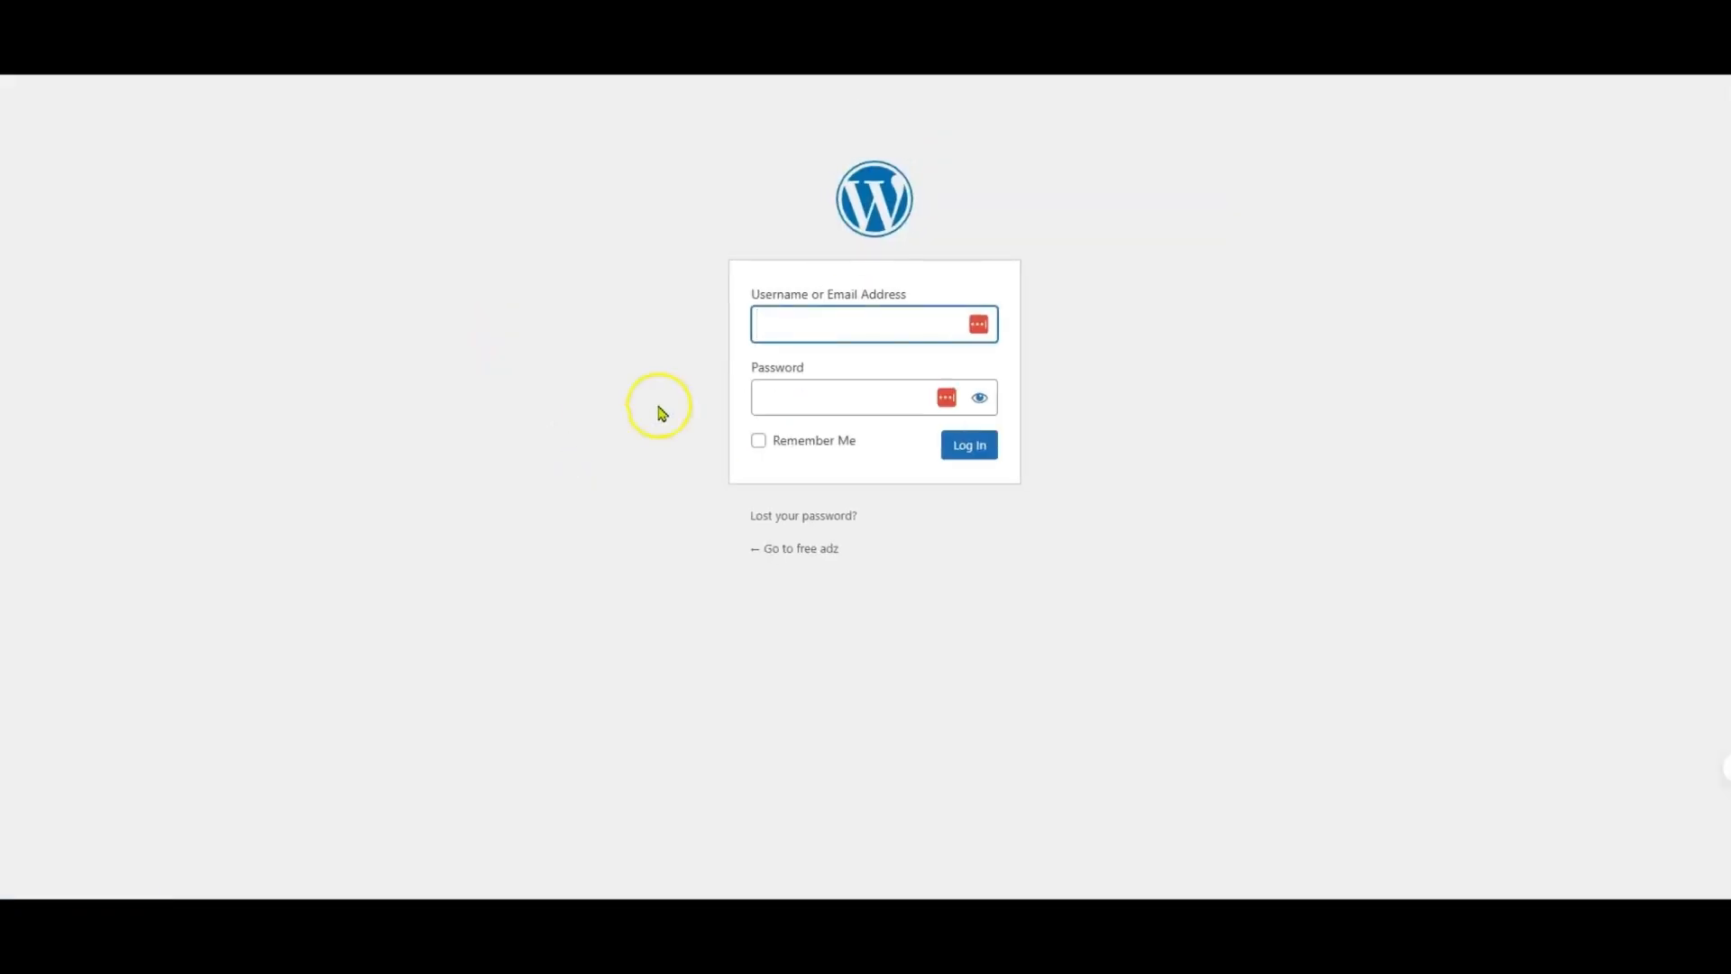
left_click(816, 321)
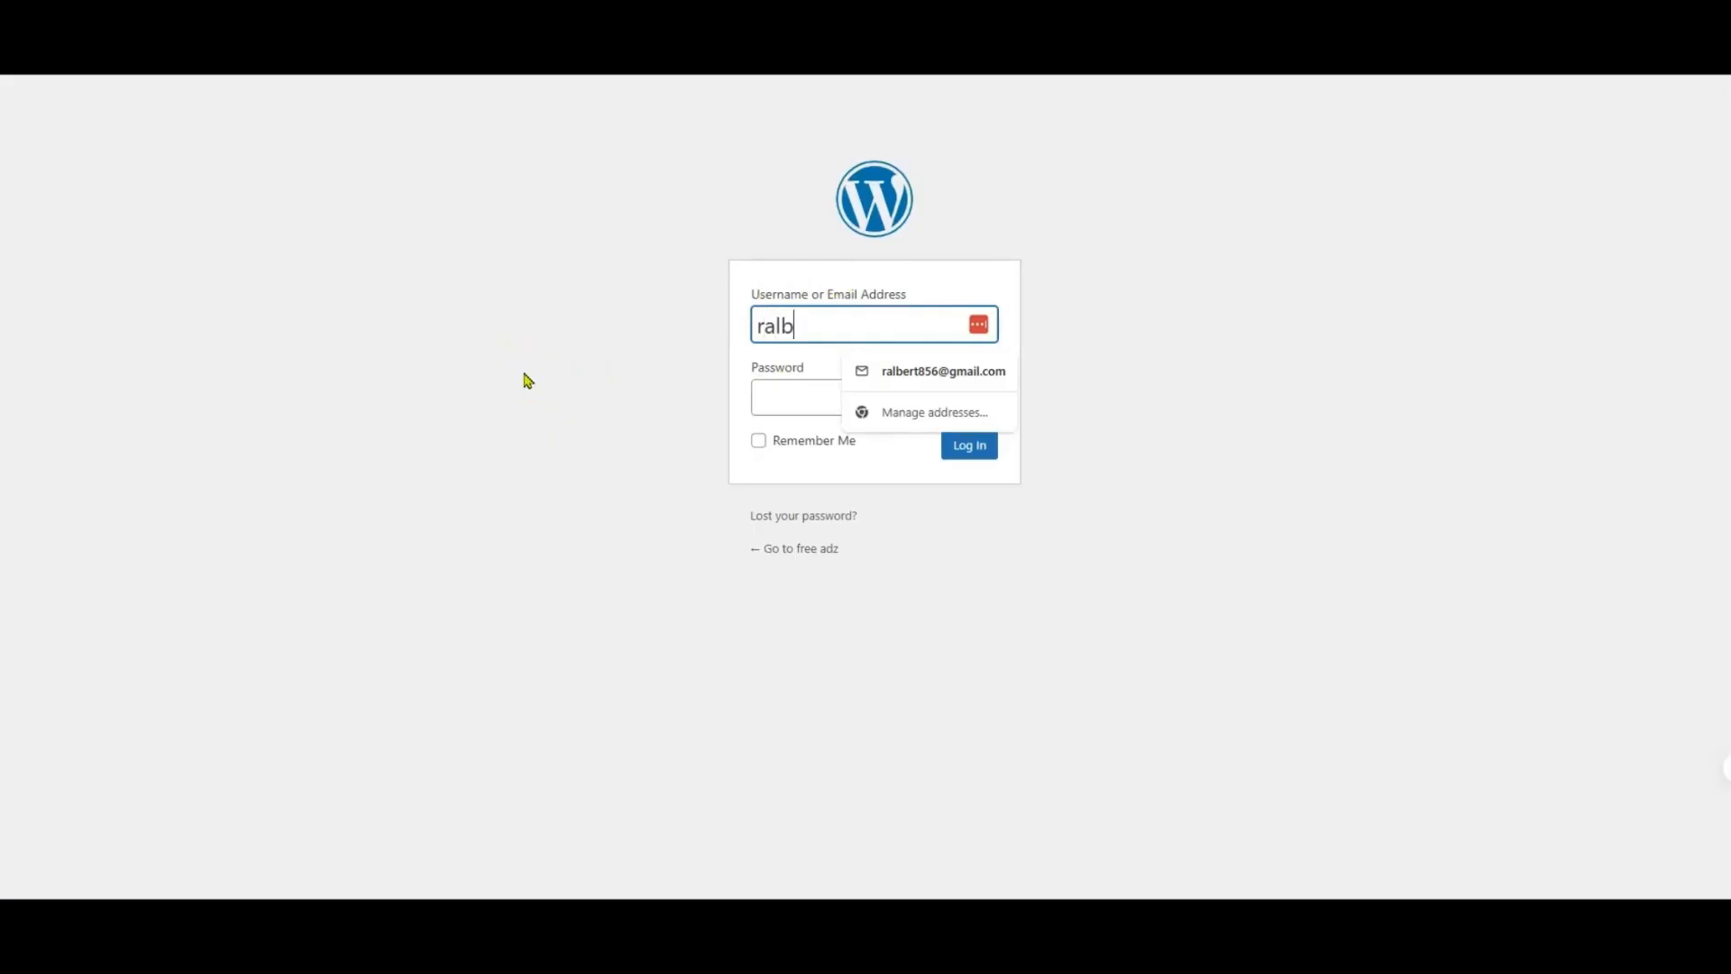
left_click(785, 397)
right_click(784, 397)
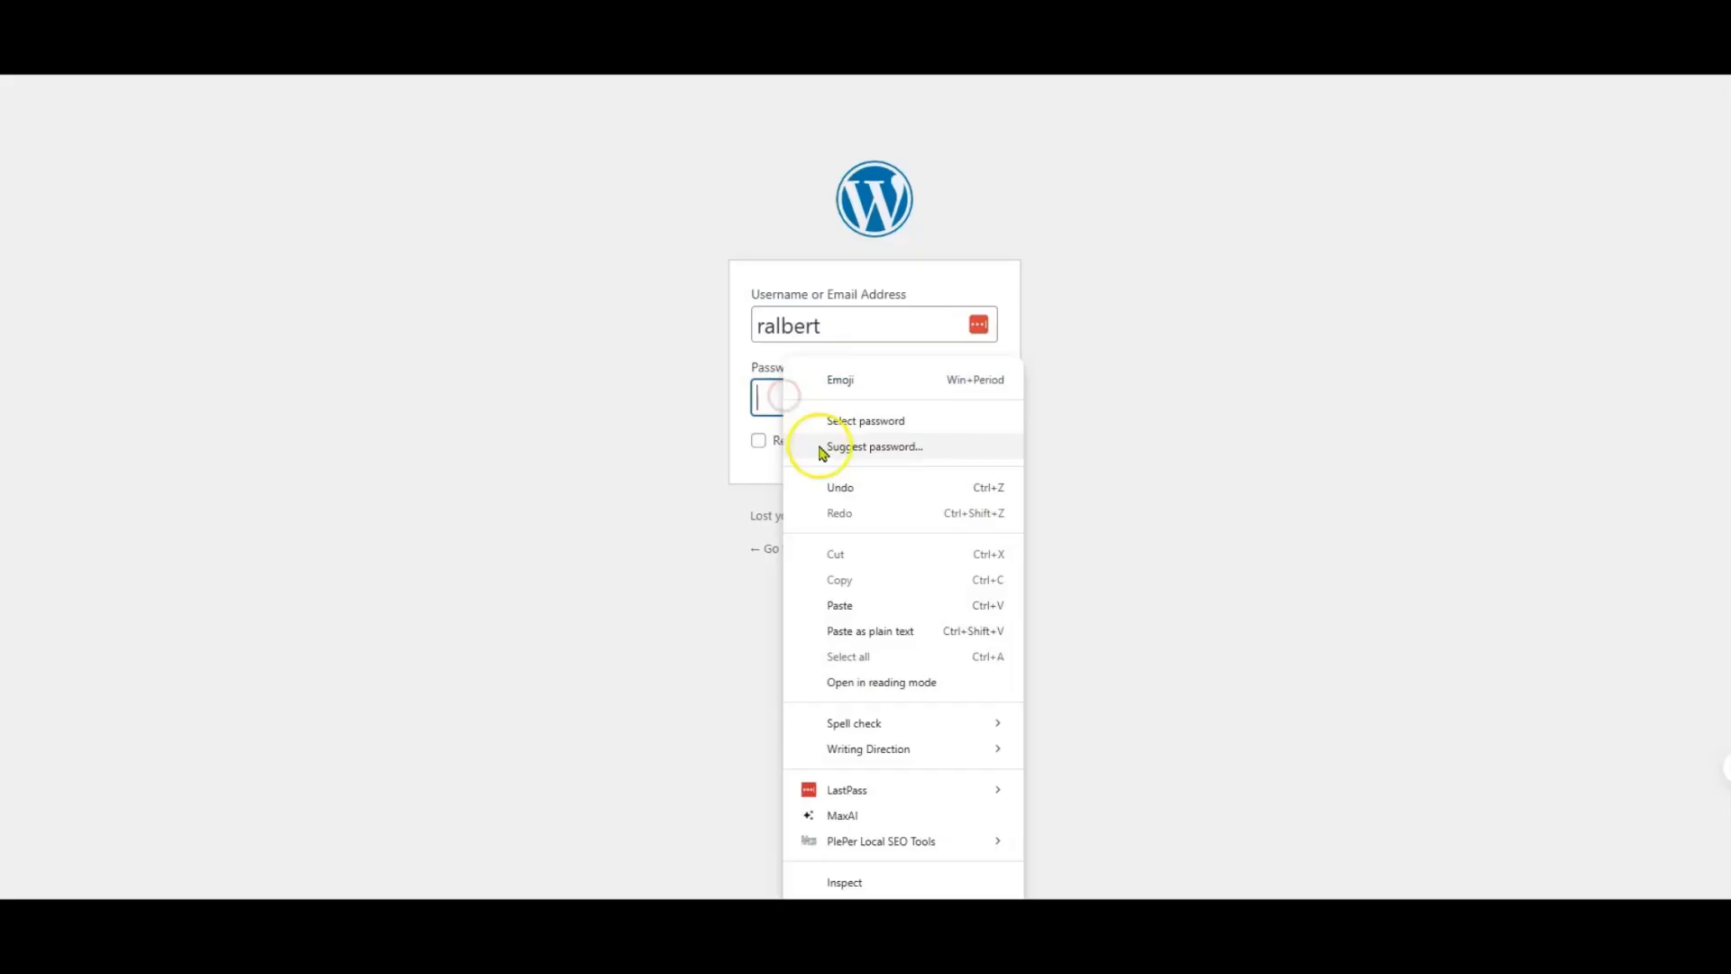
left_click(838, 605)
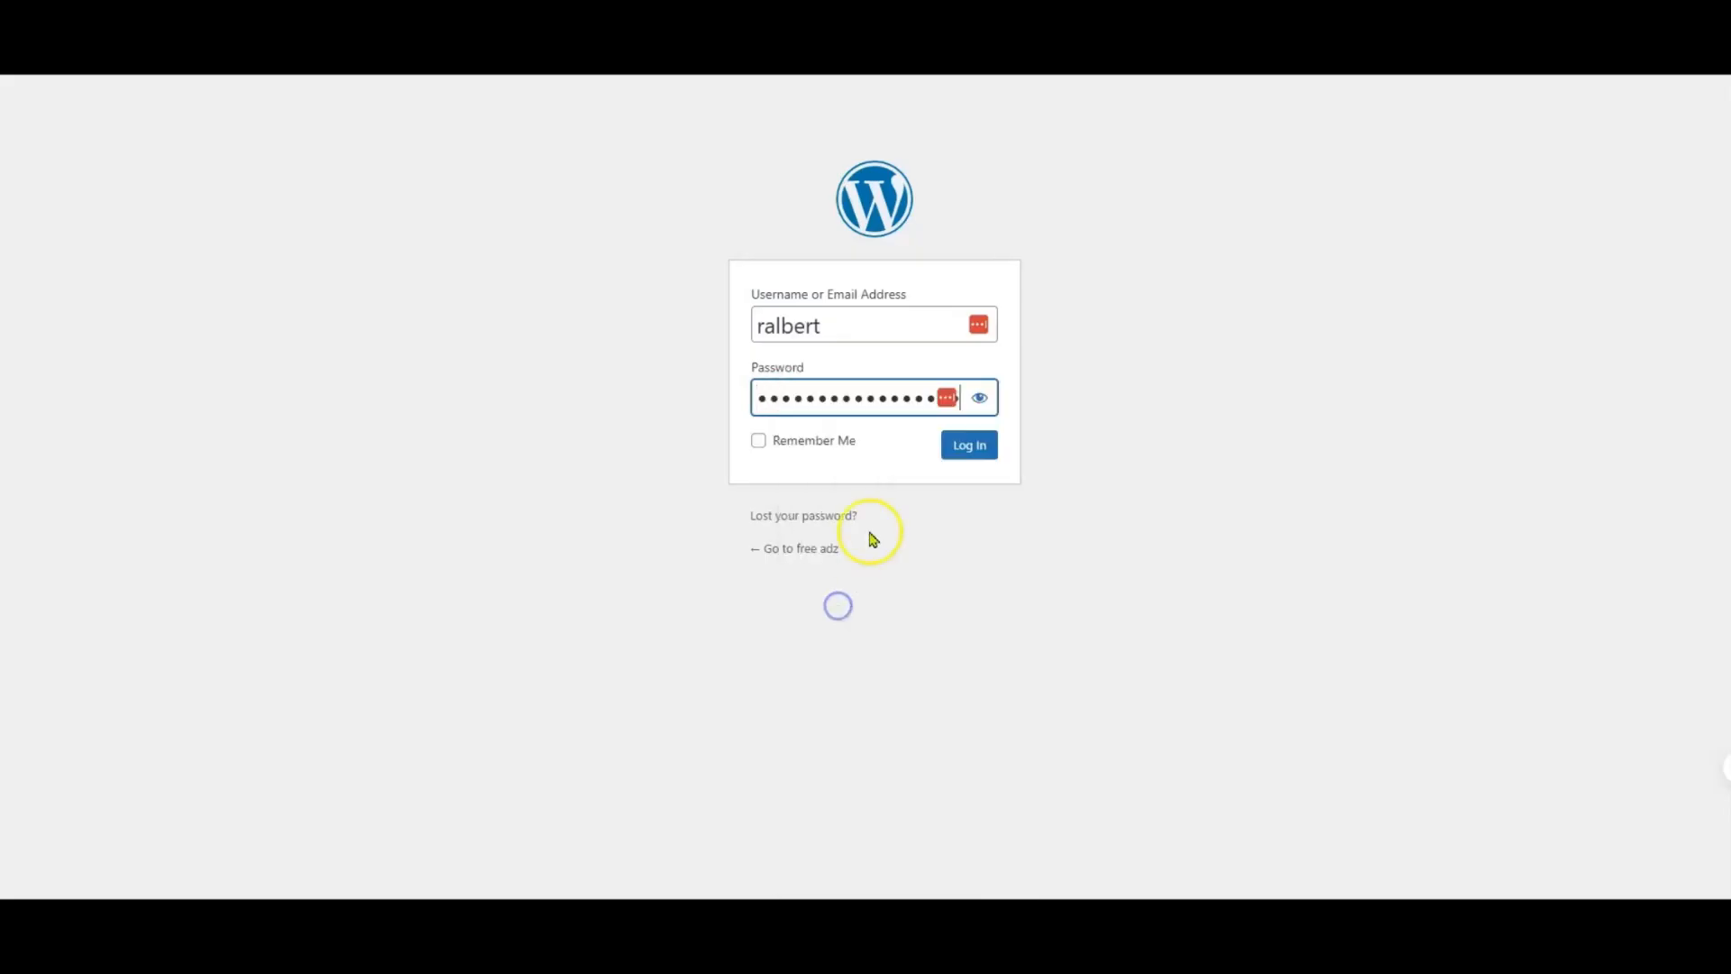
left_click(970, 451)
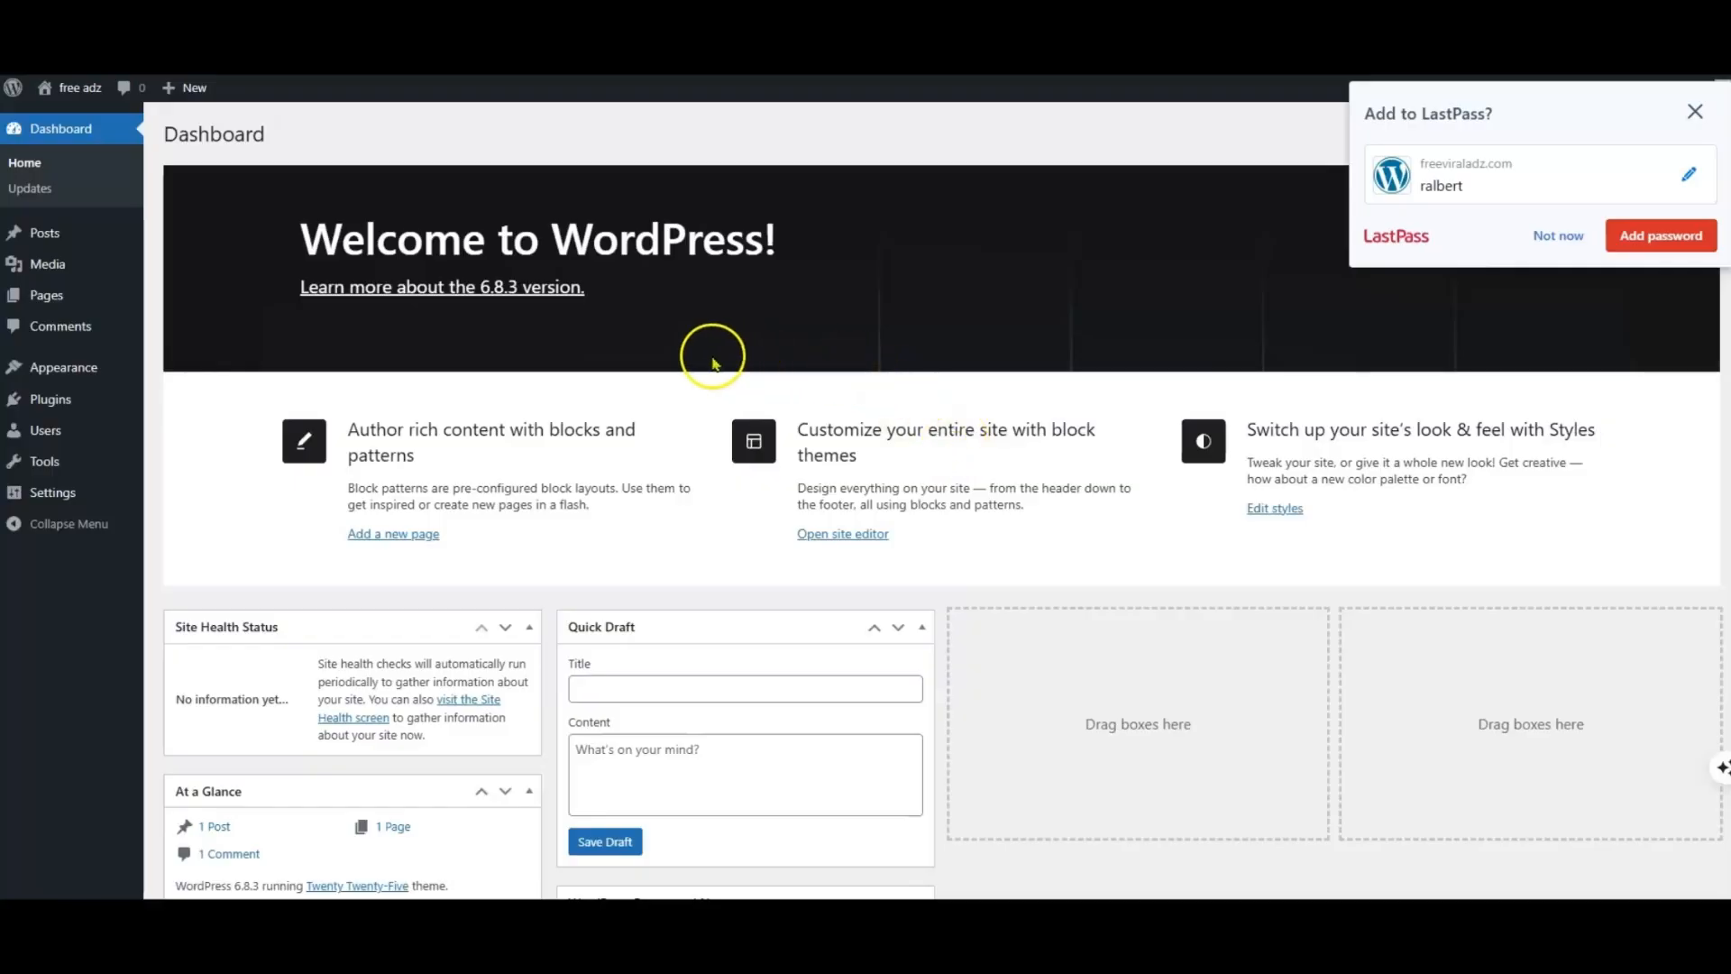
Step: Move the default "Hello world!" post to the trash
mouse_move(46, 234)
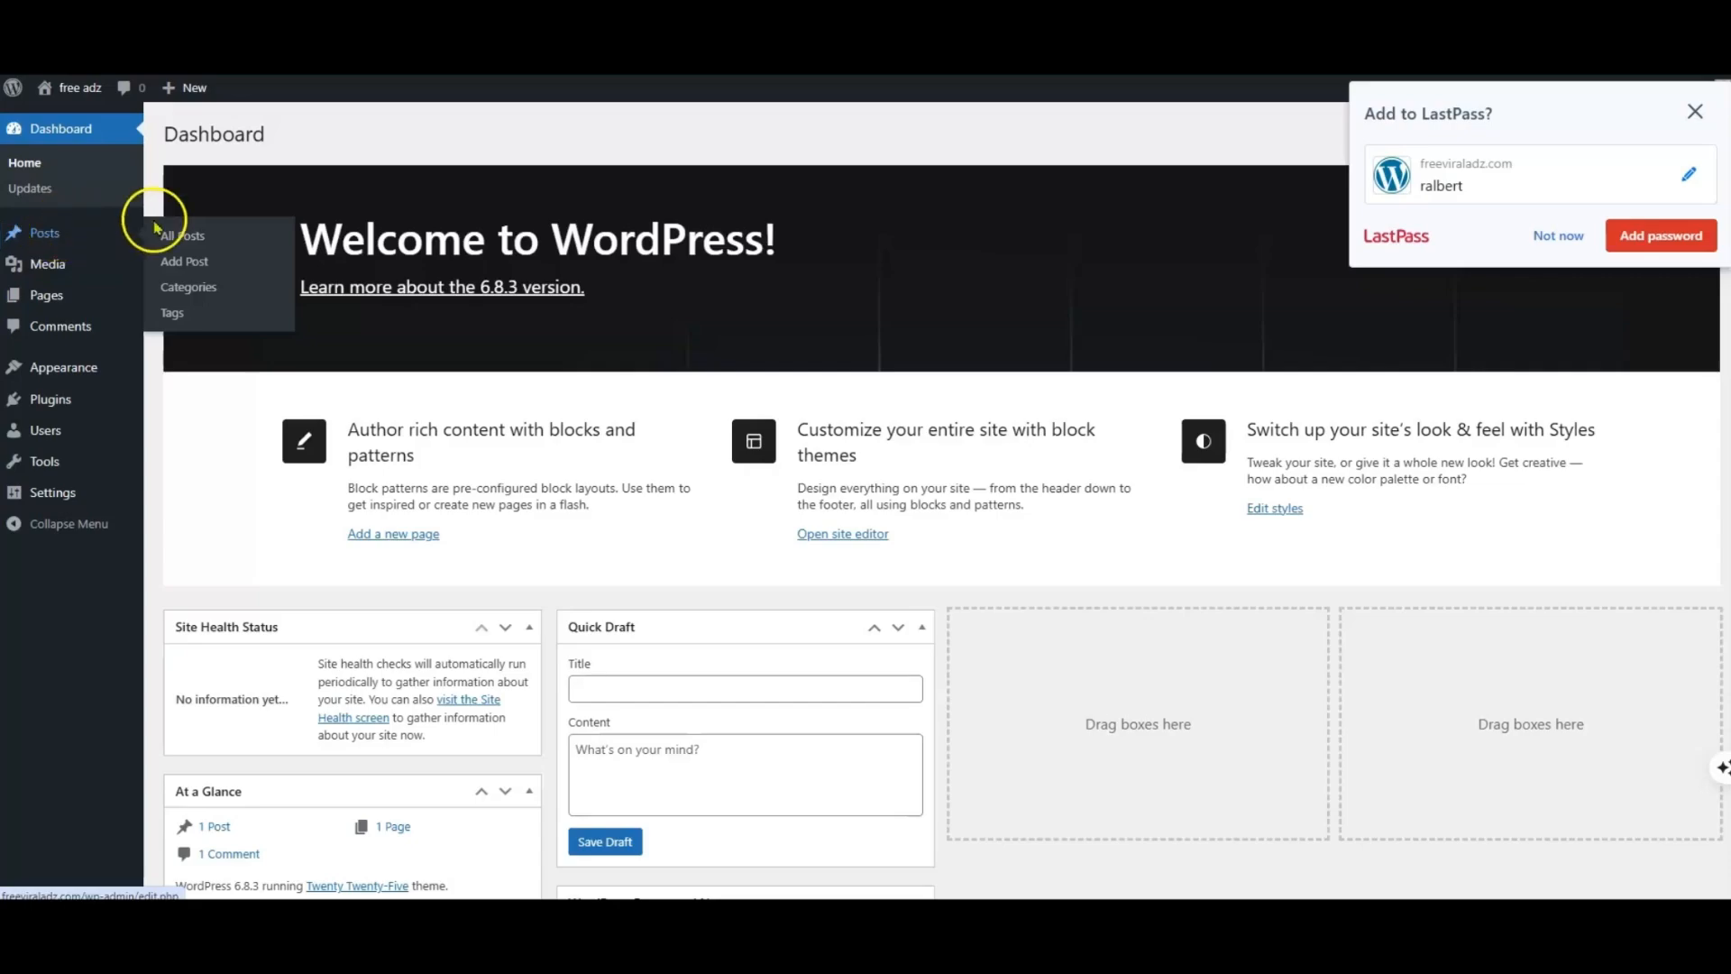
left_click(181, 236)
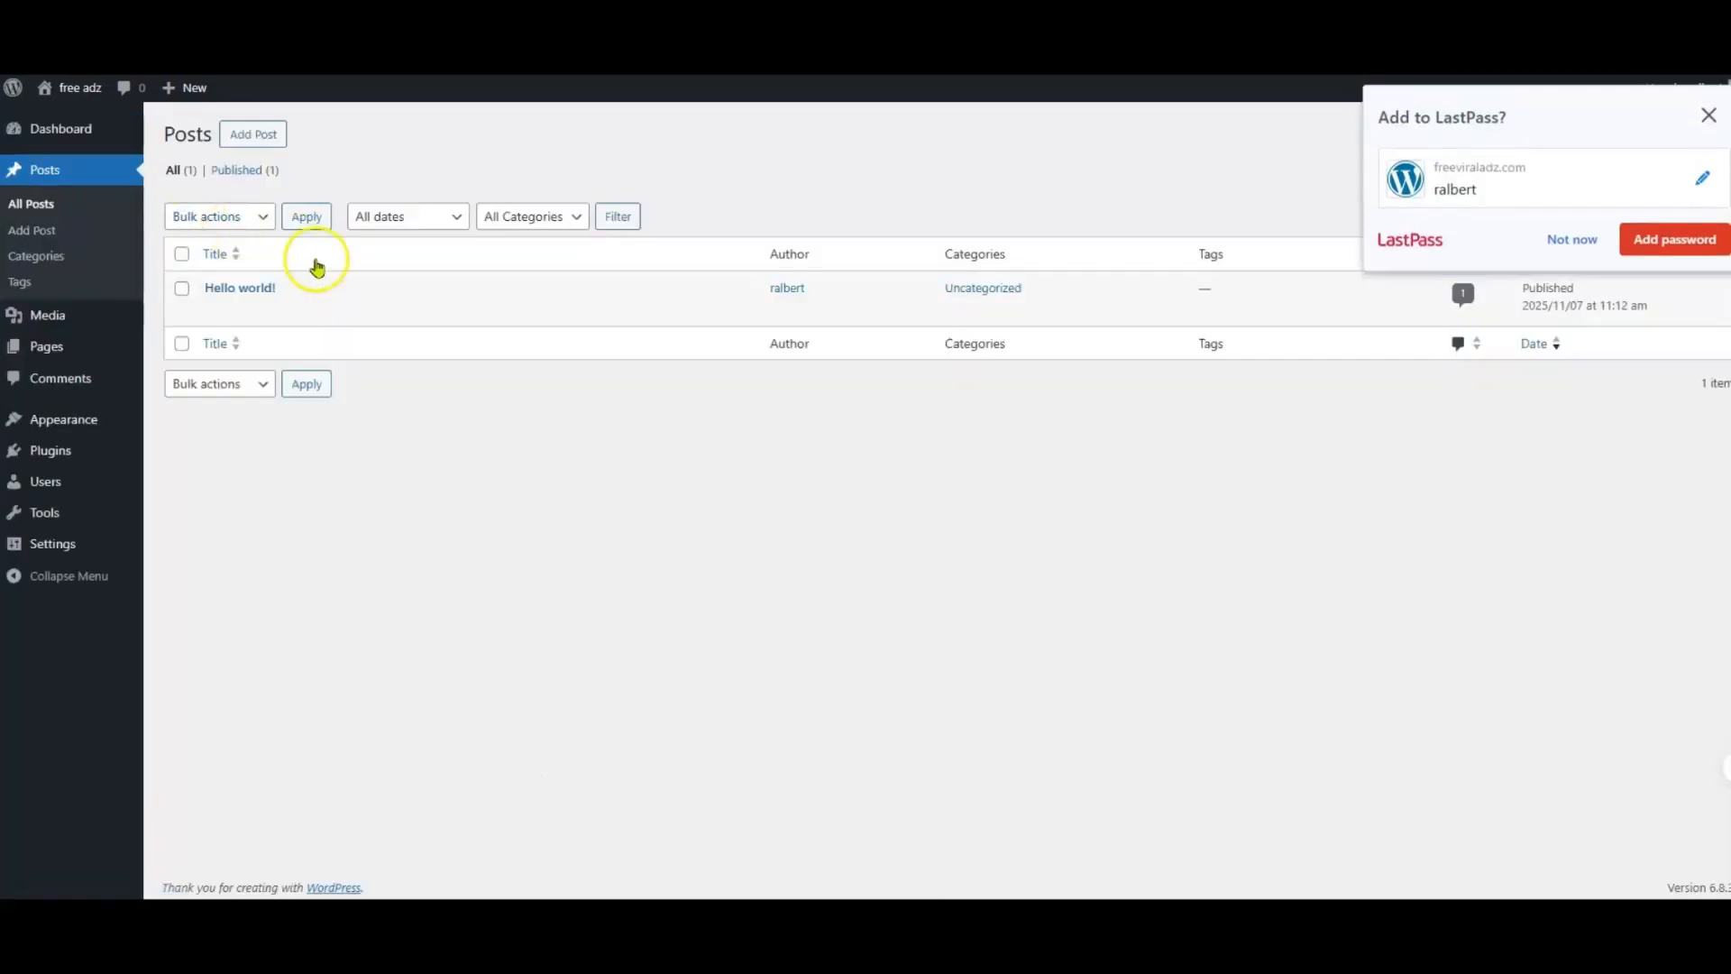
left_click(310, 310)
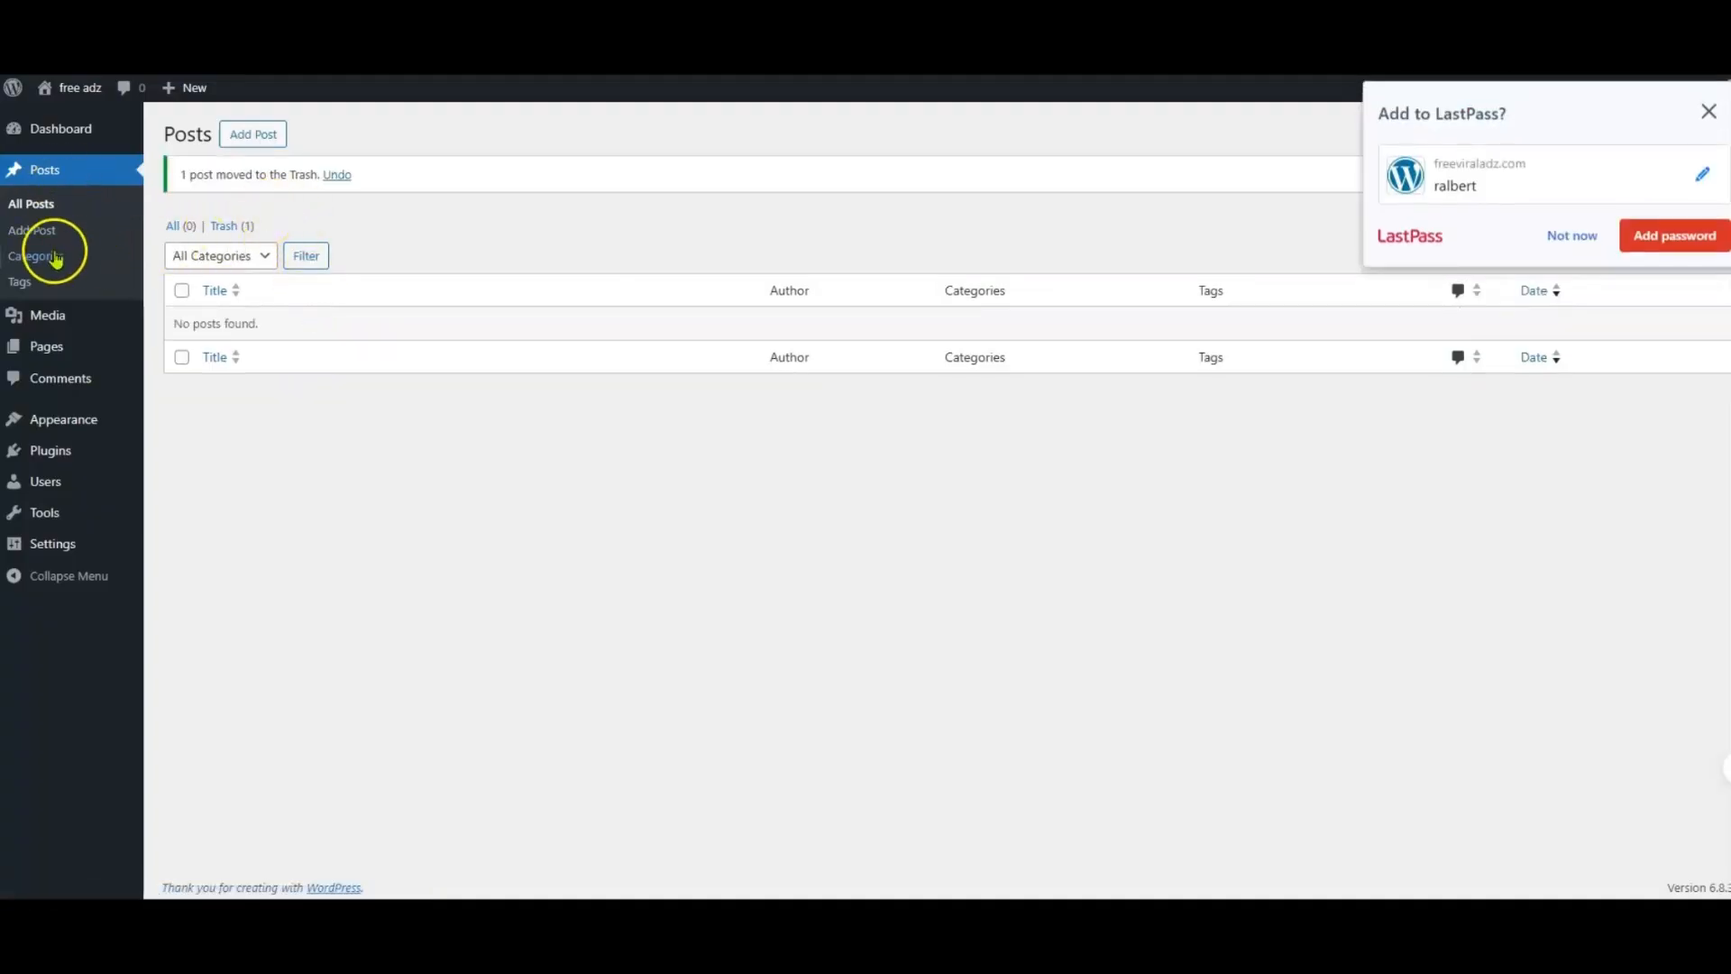
Step: Move the default Privacy Policy and Sample Page pages to the trash
left_click(54, 347)
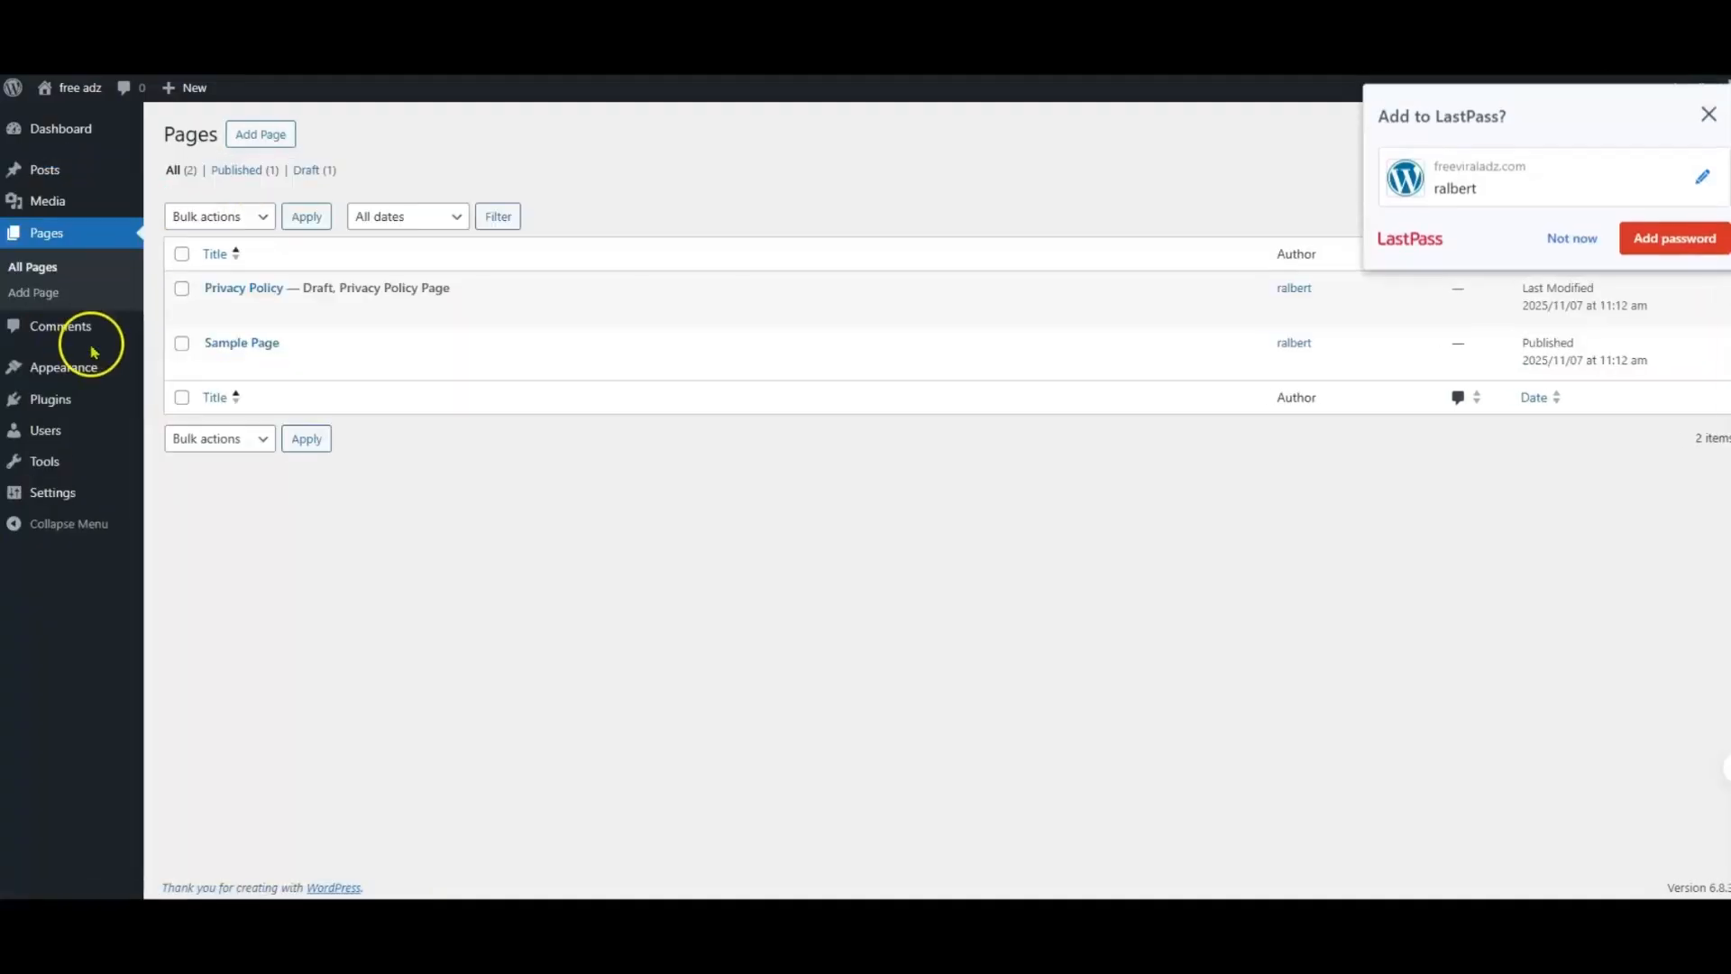
mouse_move(267, 295)
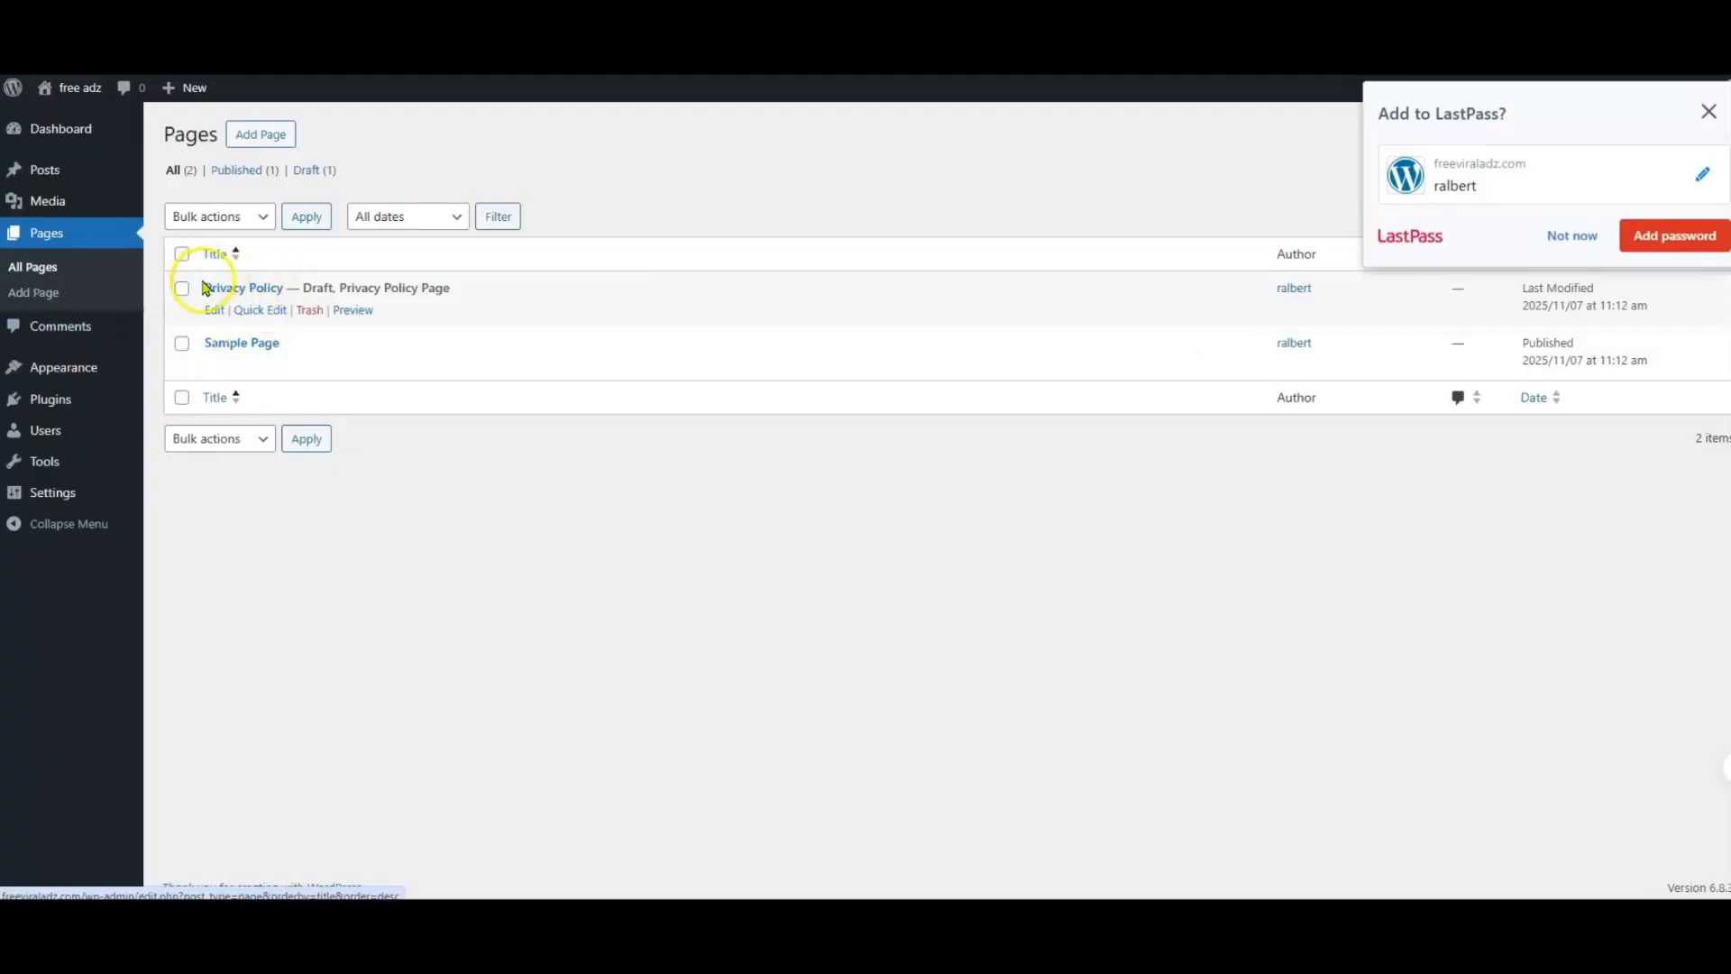
left_click(312, 310)
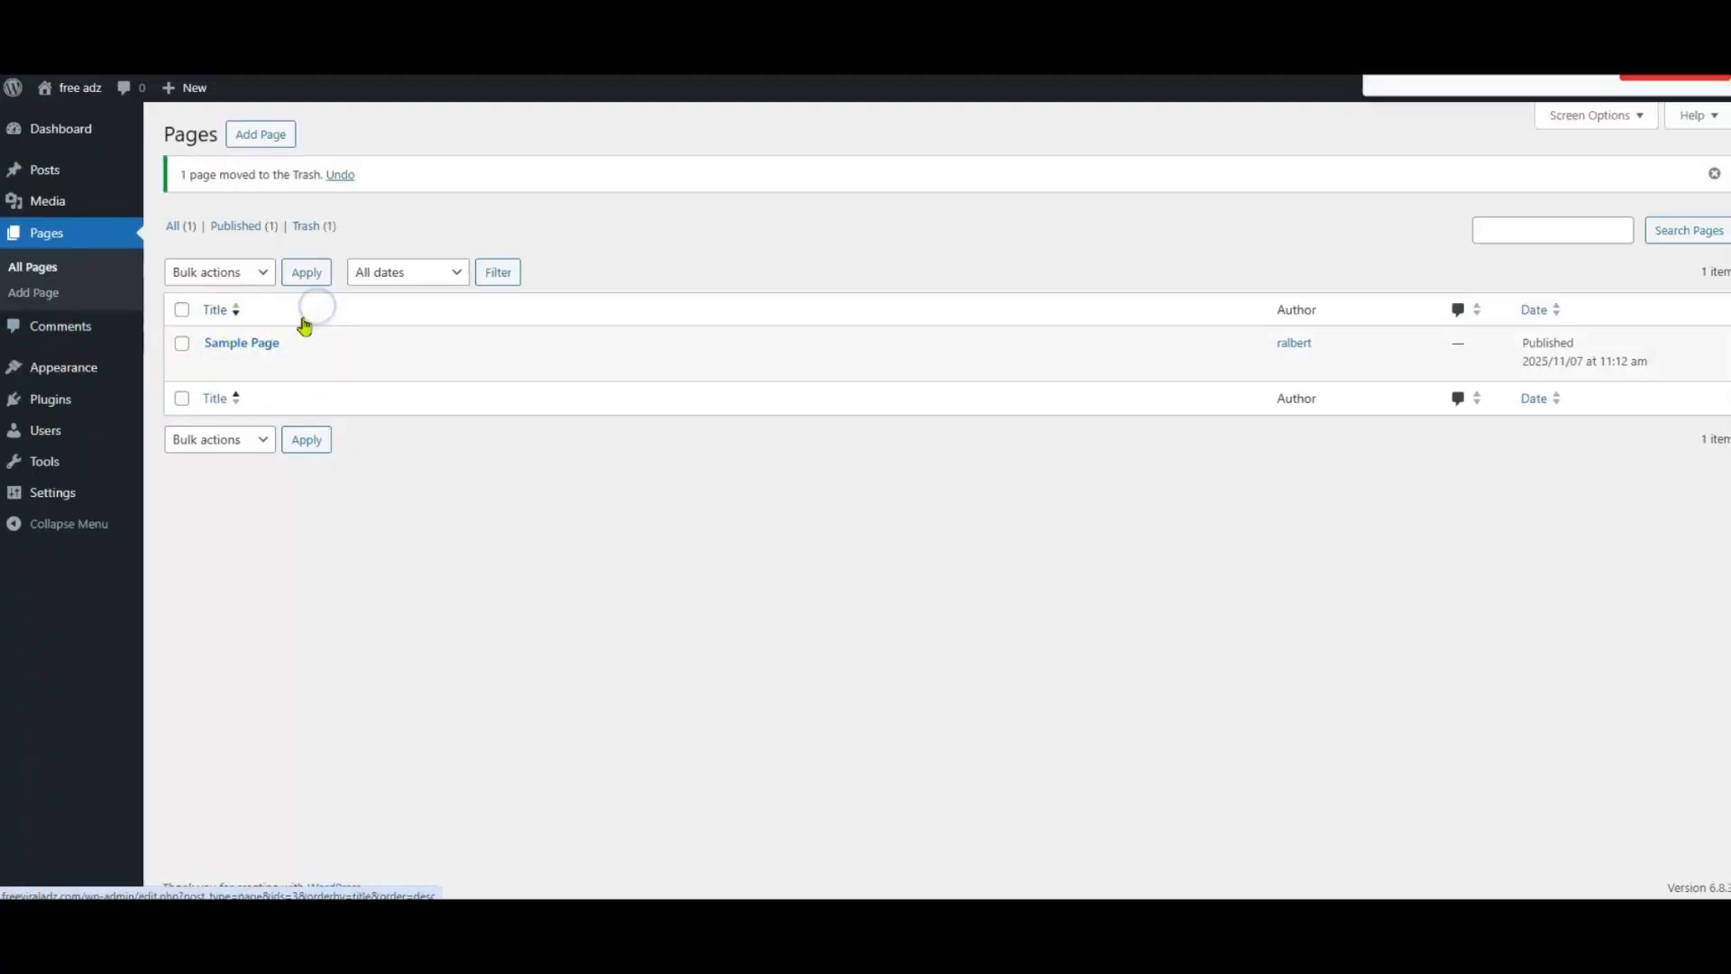
left_click(308, 364)
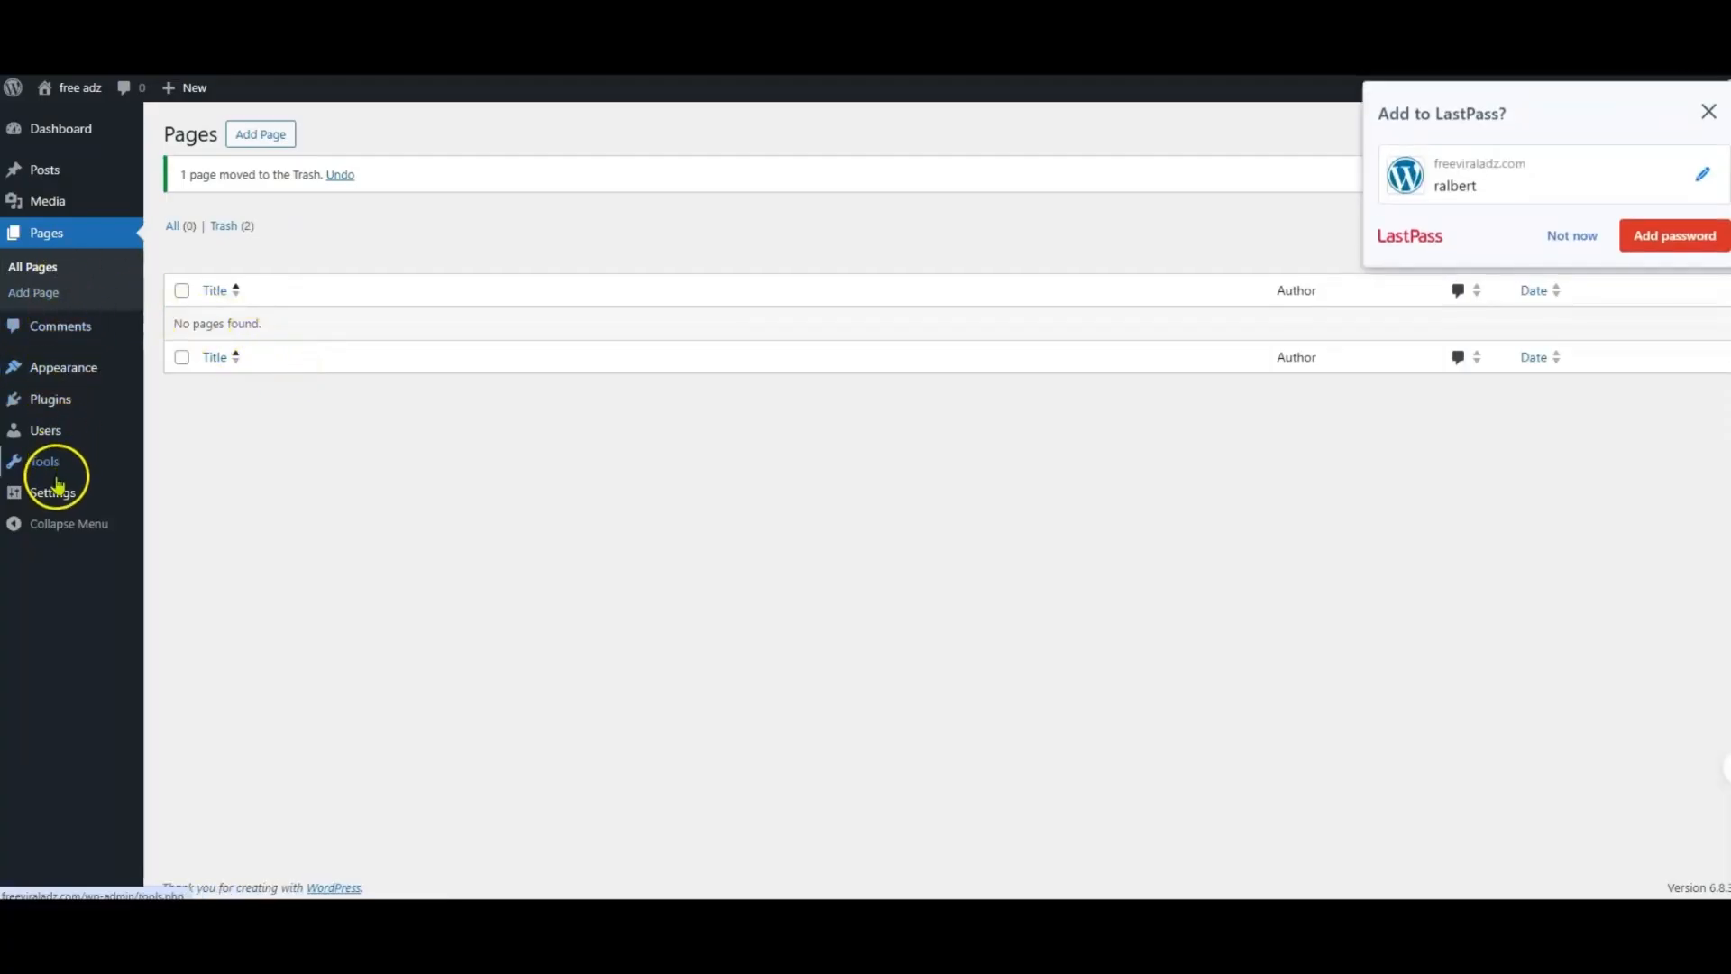
Step: Set the site's permalink structure to Post name and save the change
mouse_move(54, 487)
left_click(195, 624)
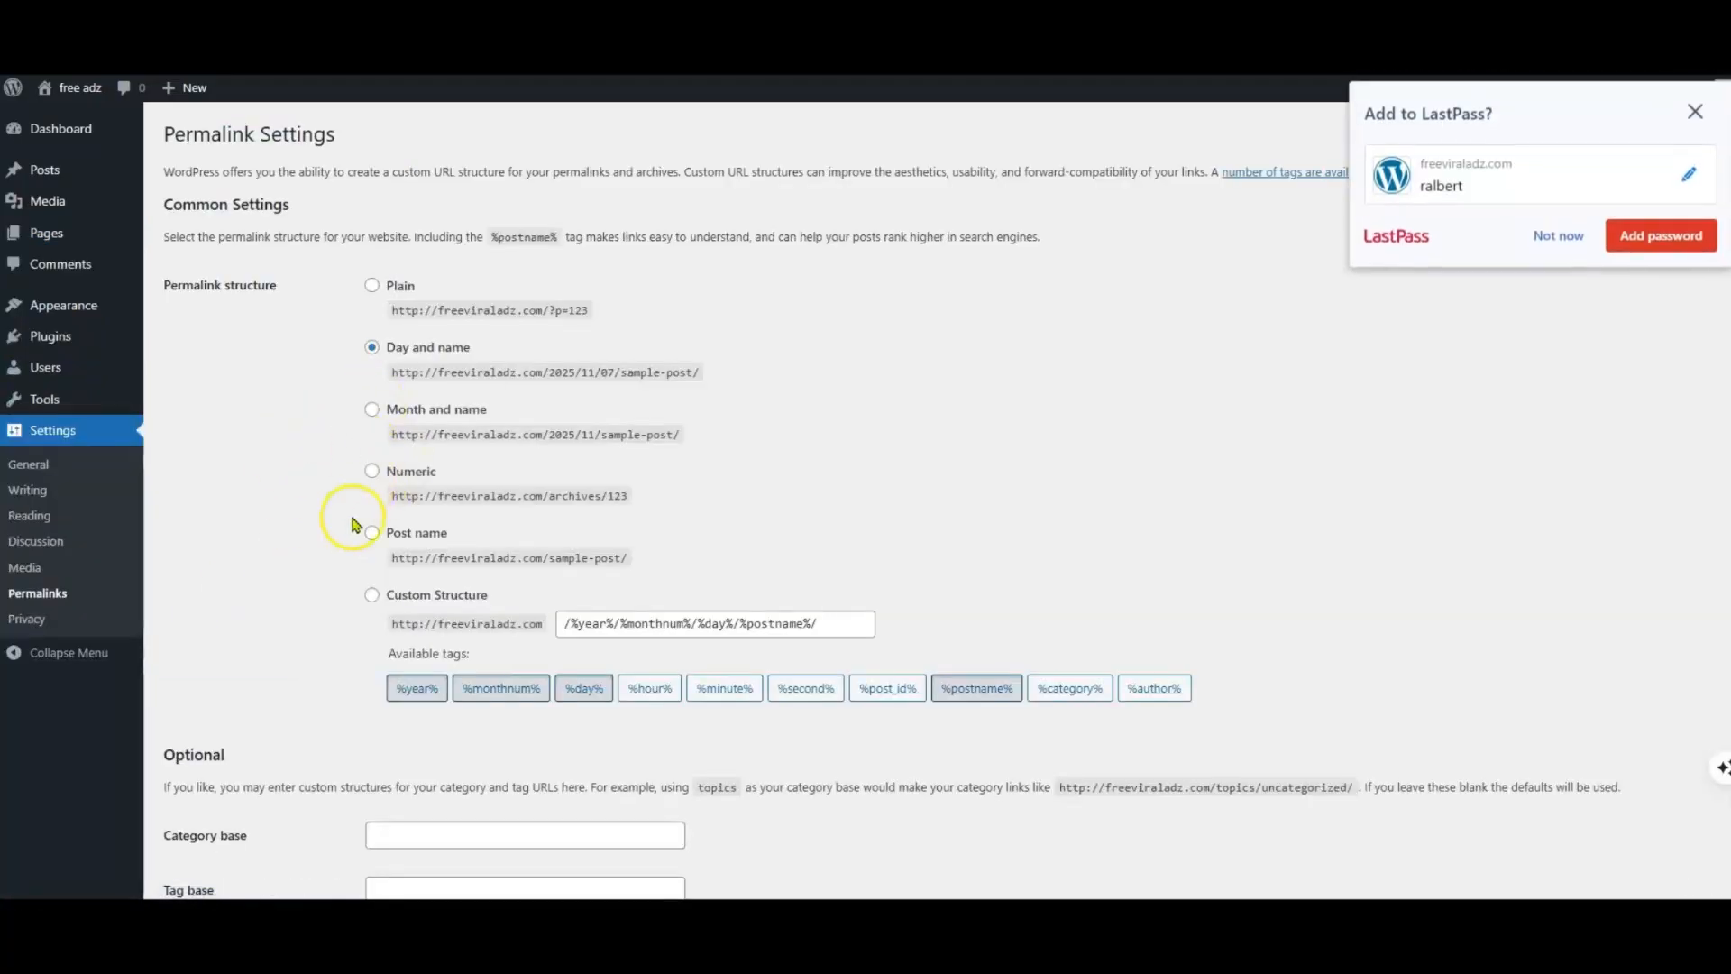
left_click(373, 536)
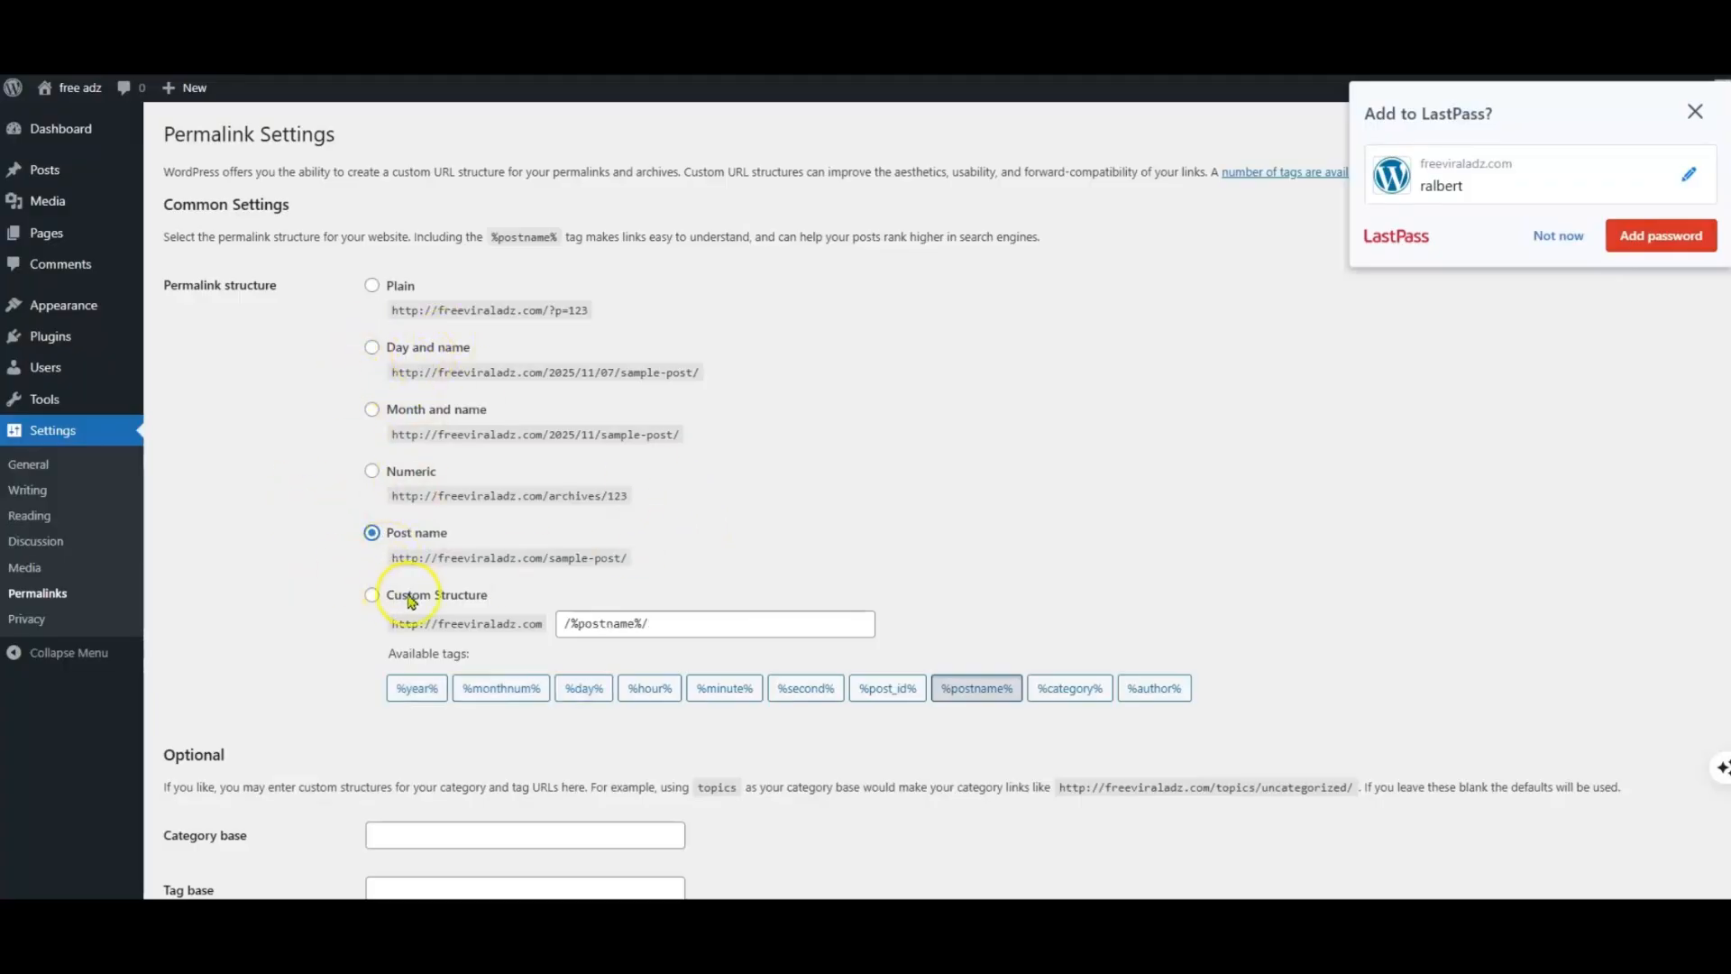
scroll(410, 602, "down", 2)
left_click(187, 811)
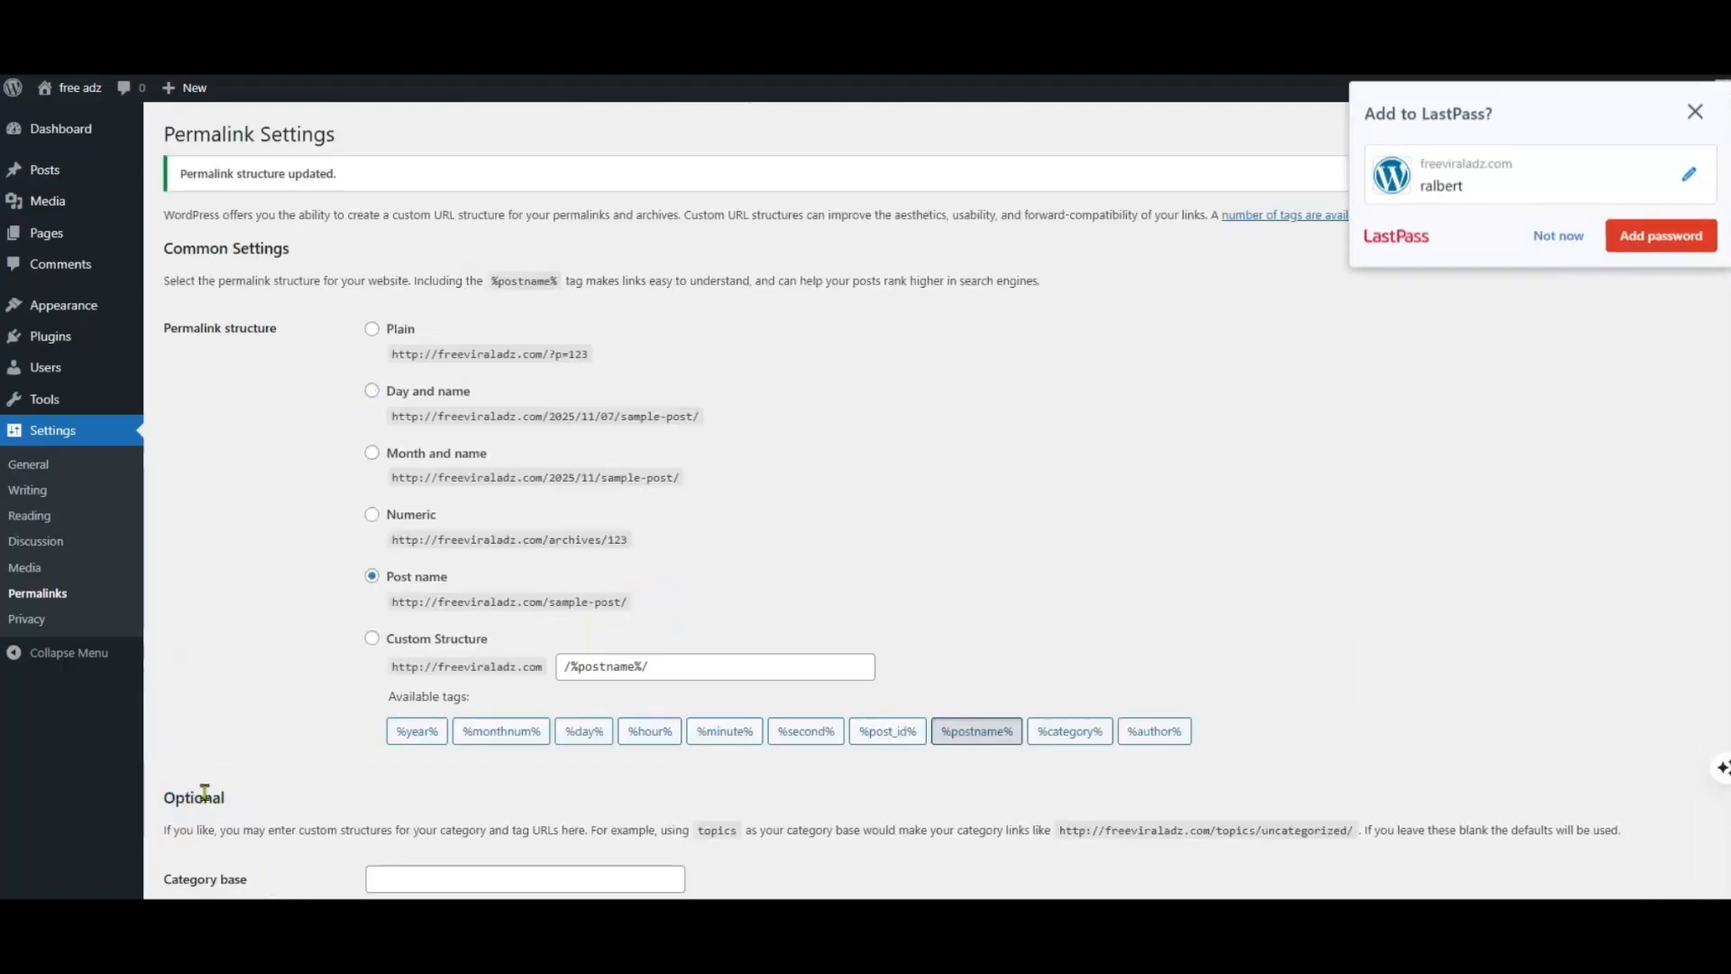